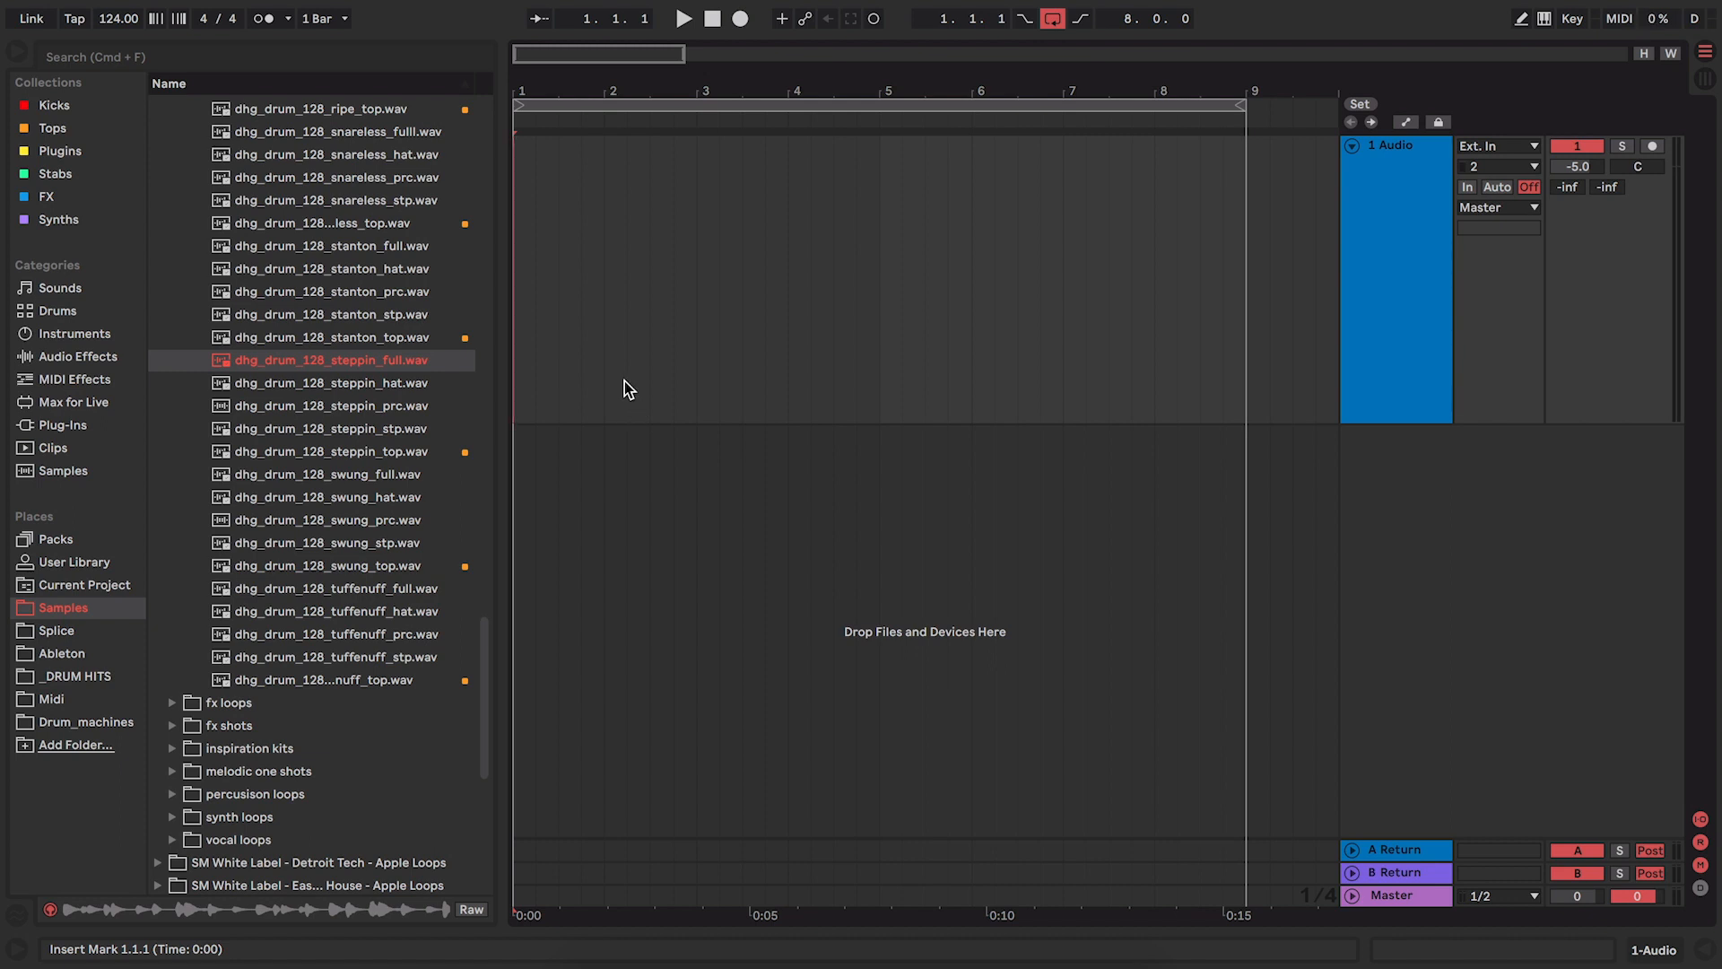
# Place dhg_drum_128_steppin_full.wav at the start of the audio track and extend it to eight bars.
pyautogui.moveTo(318, 367); pyautogui.dragTo(523, 271)
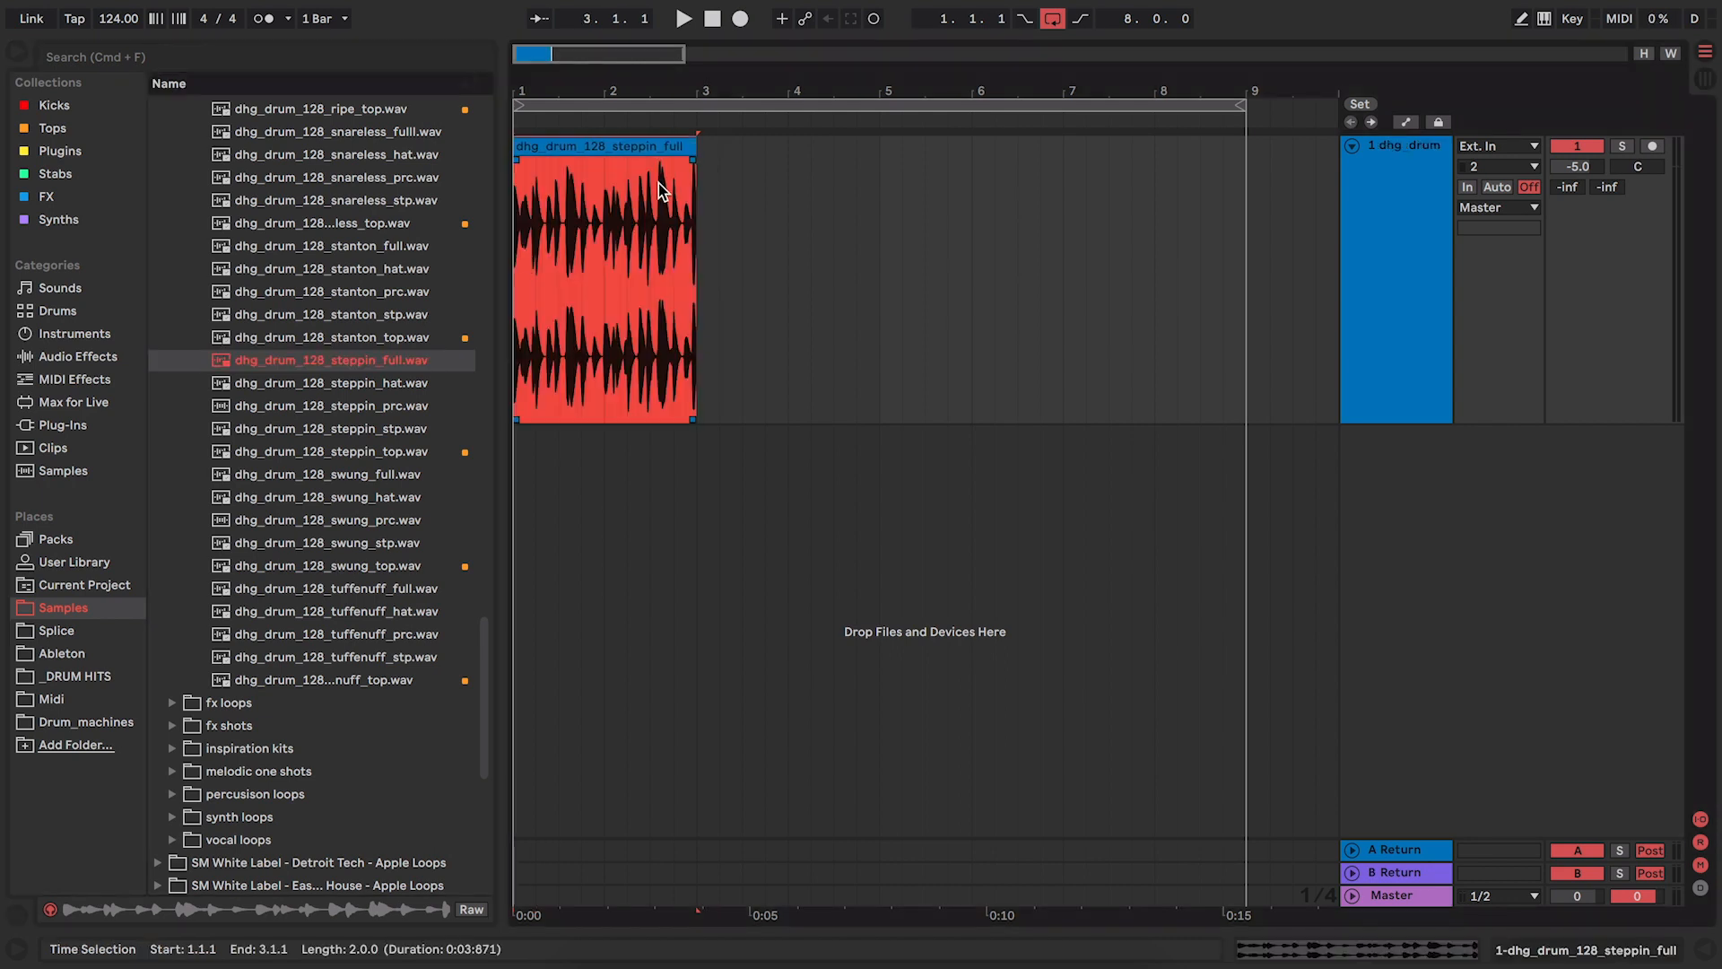
pyautogui.moveTo(696, 143); pyautogui.dragTo(1244, 145)
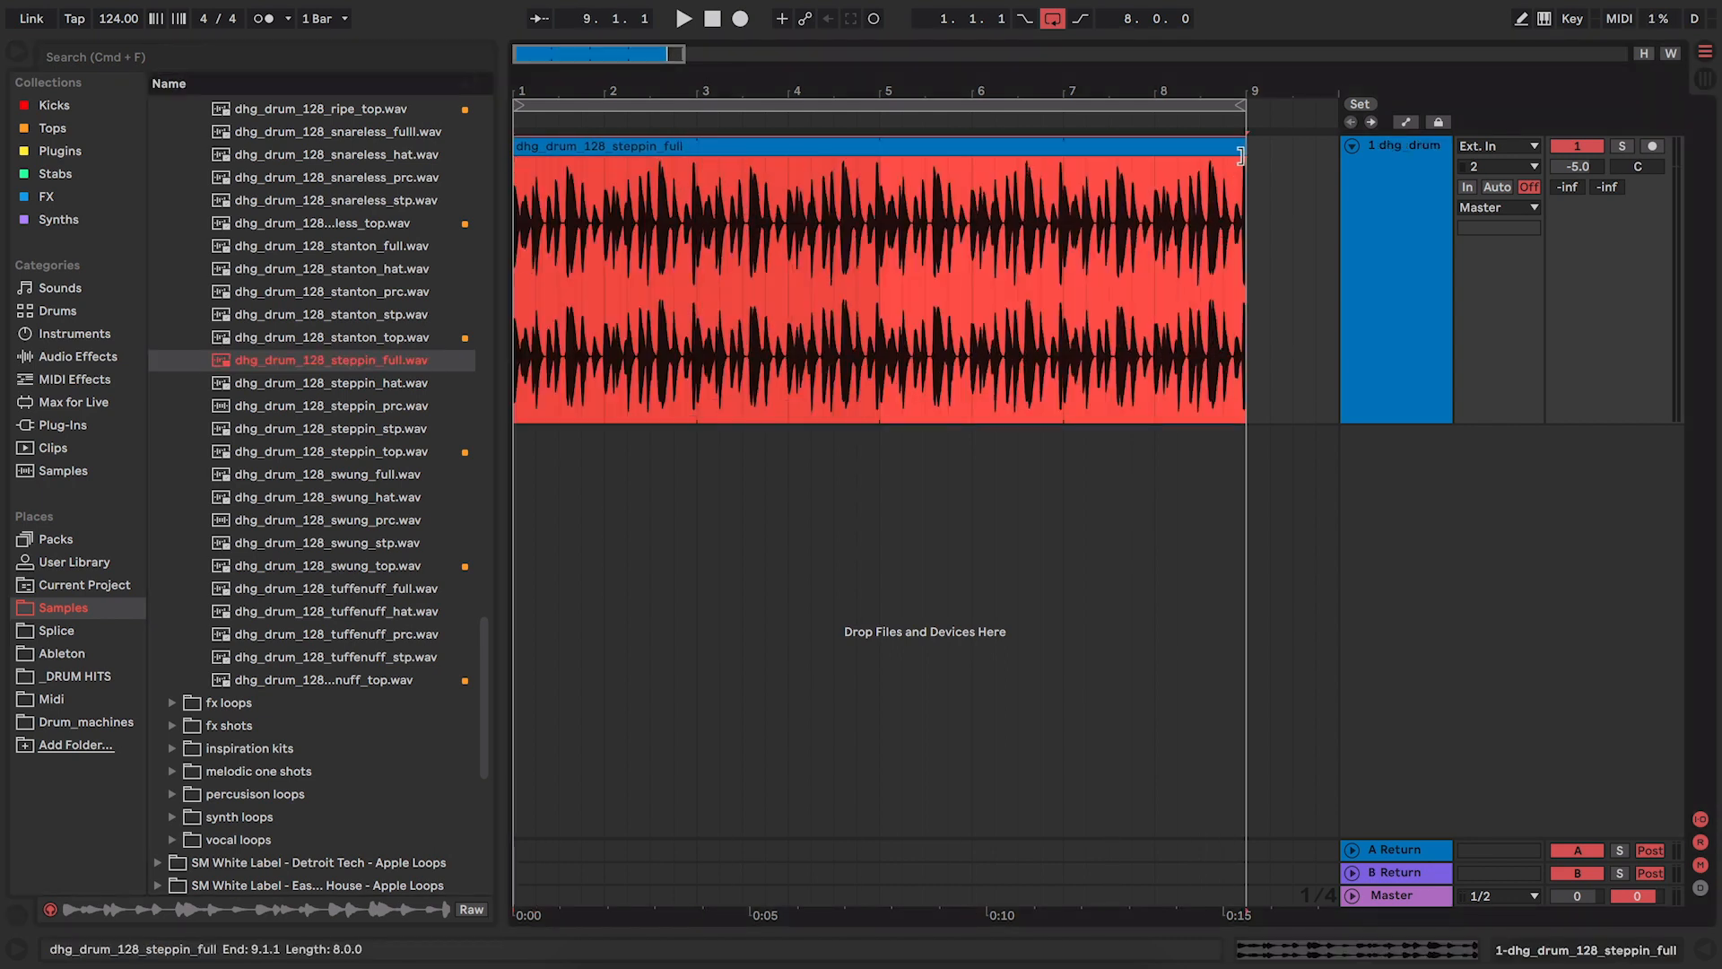
pyautogui.click(523, 308)
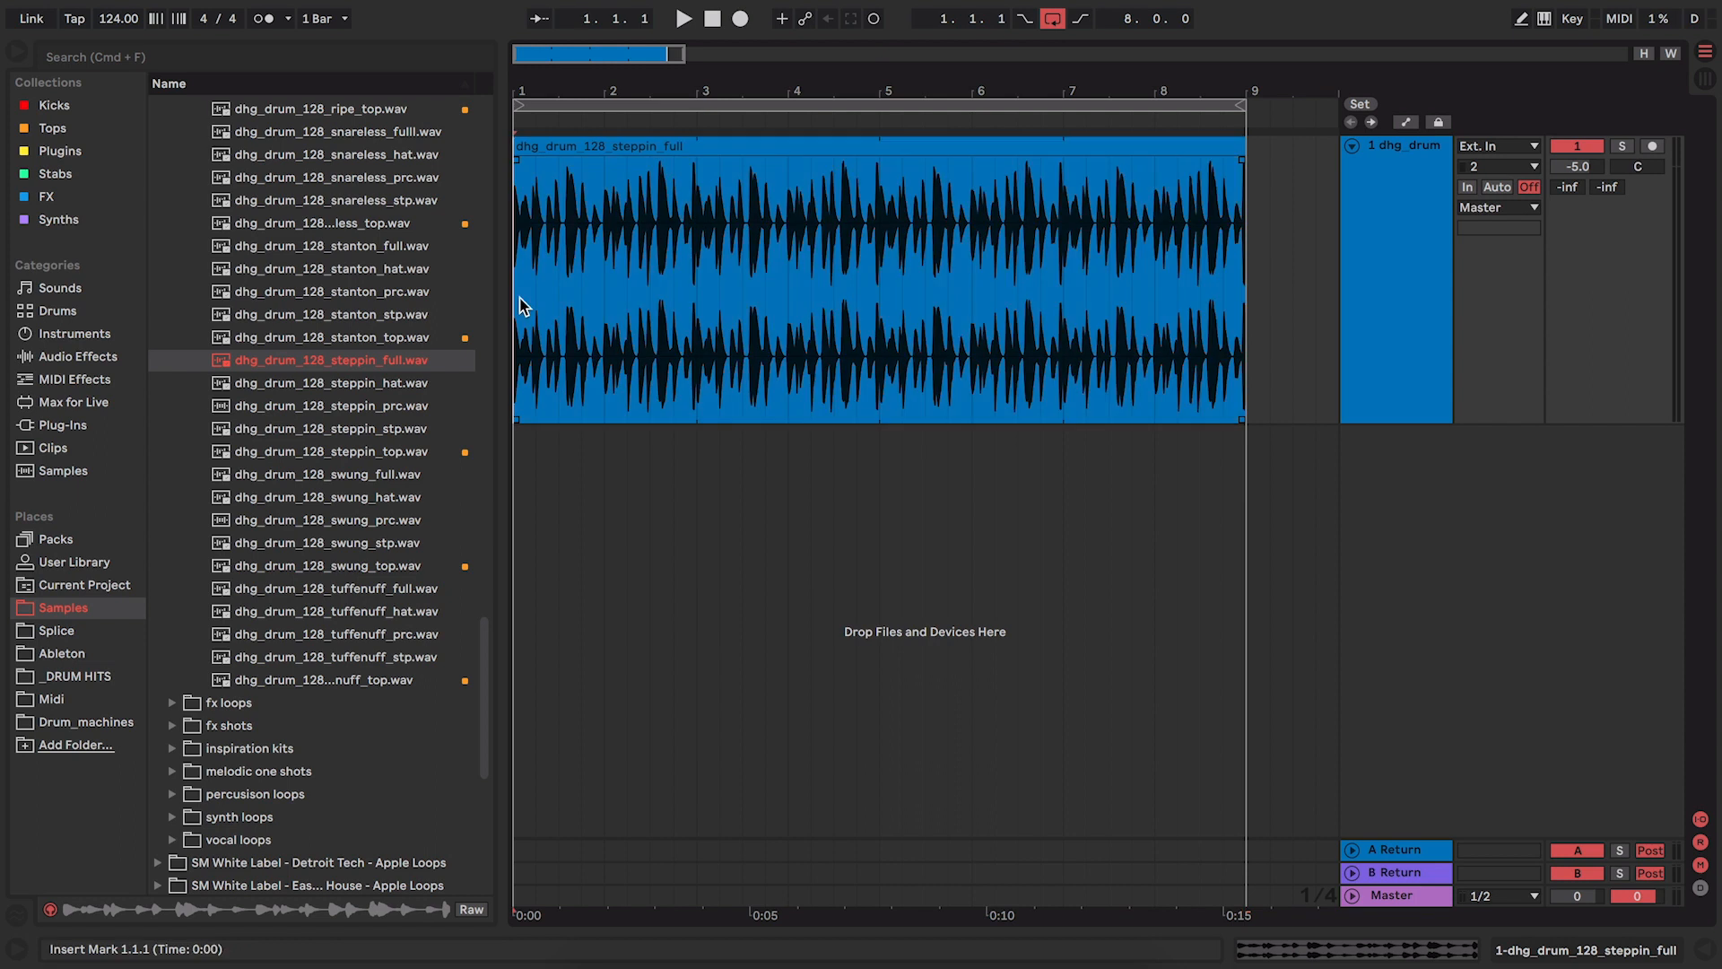
pyautogui.press('space')
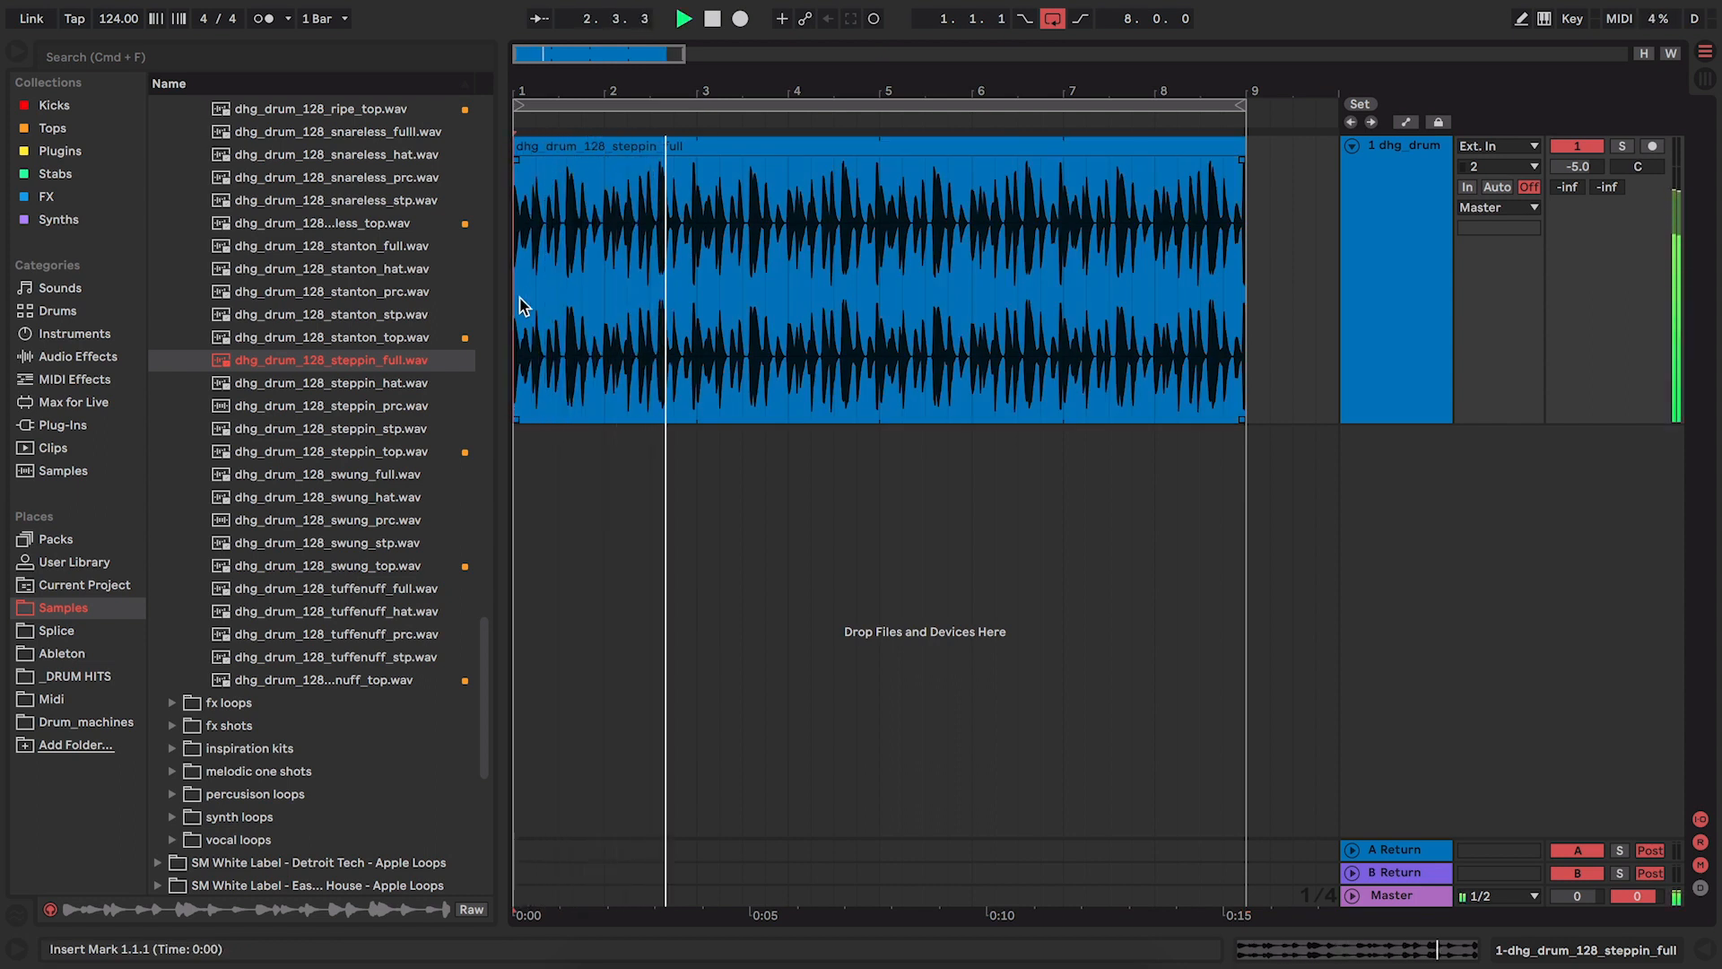
pyautogui.press('space')
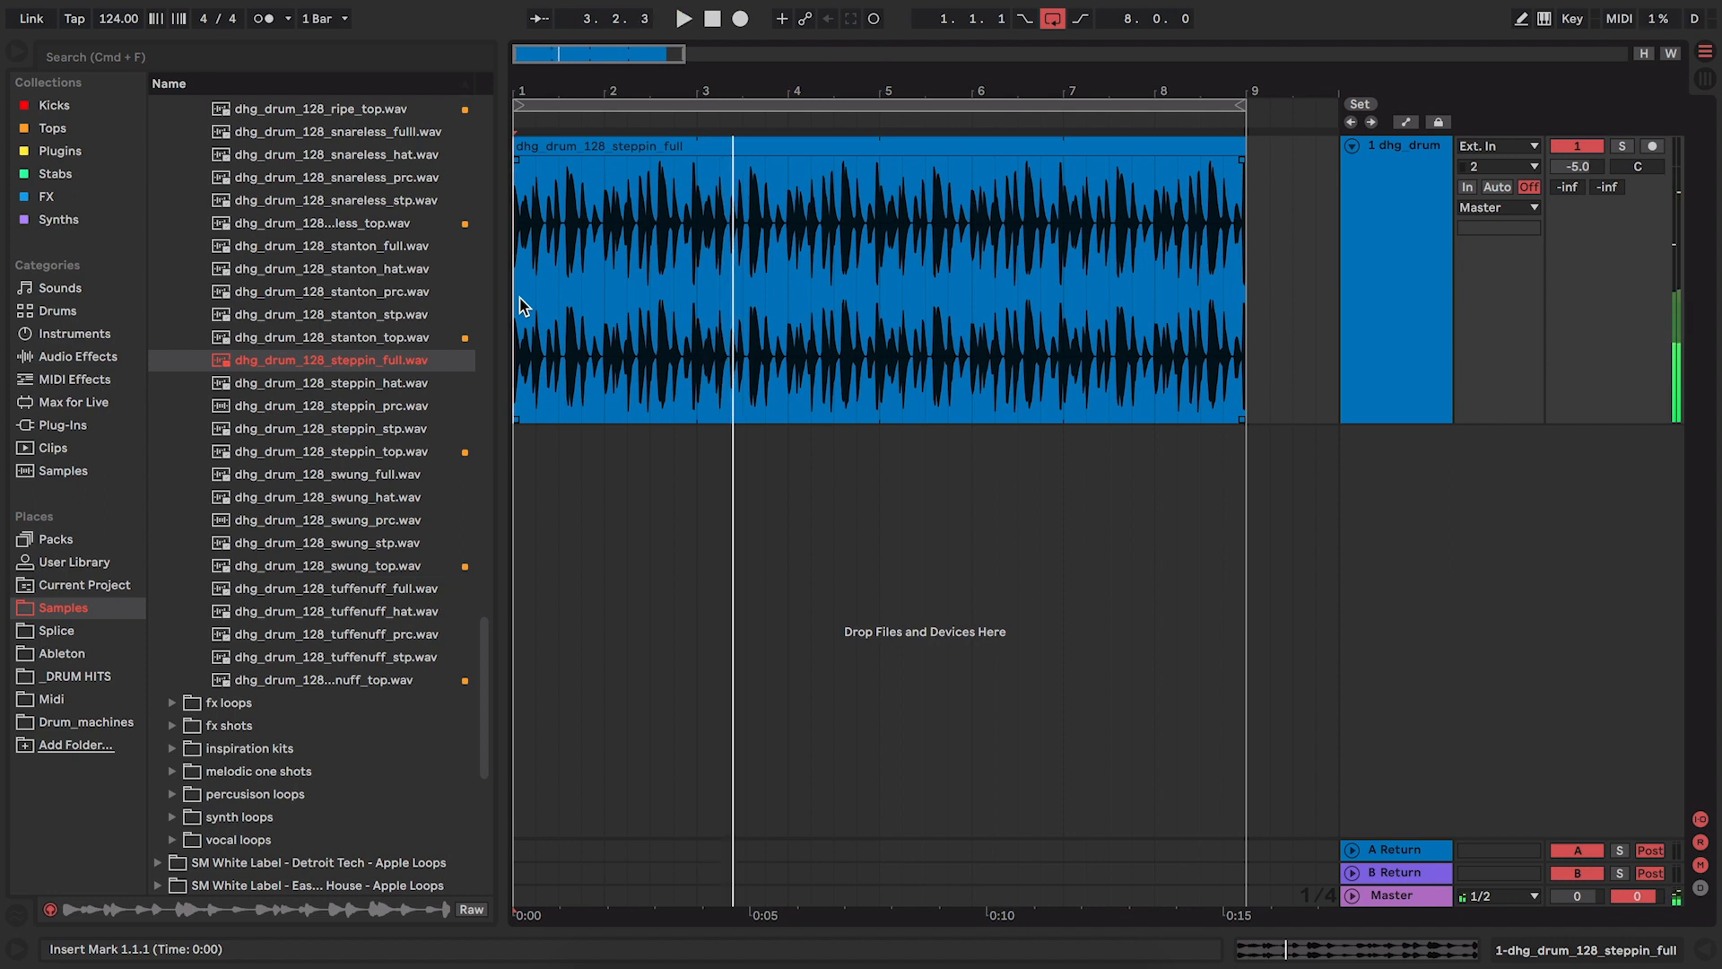
# Play the drum loop from the kick at 2.1.1.
pyautogui.moveTo(585, 91); pyautogui.dragTo(732, 206)
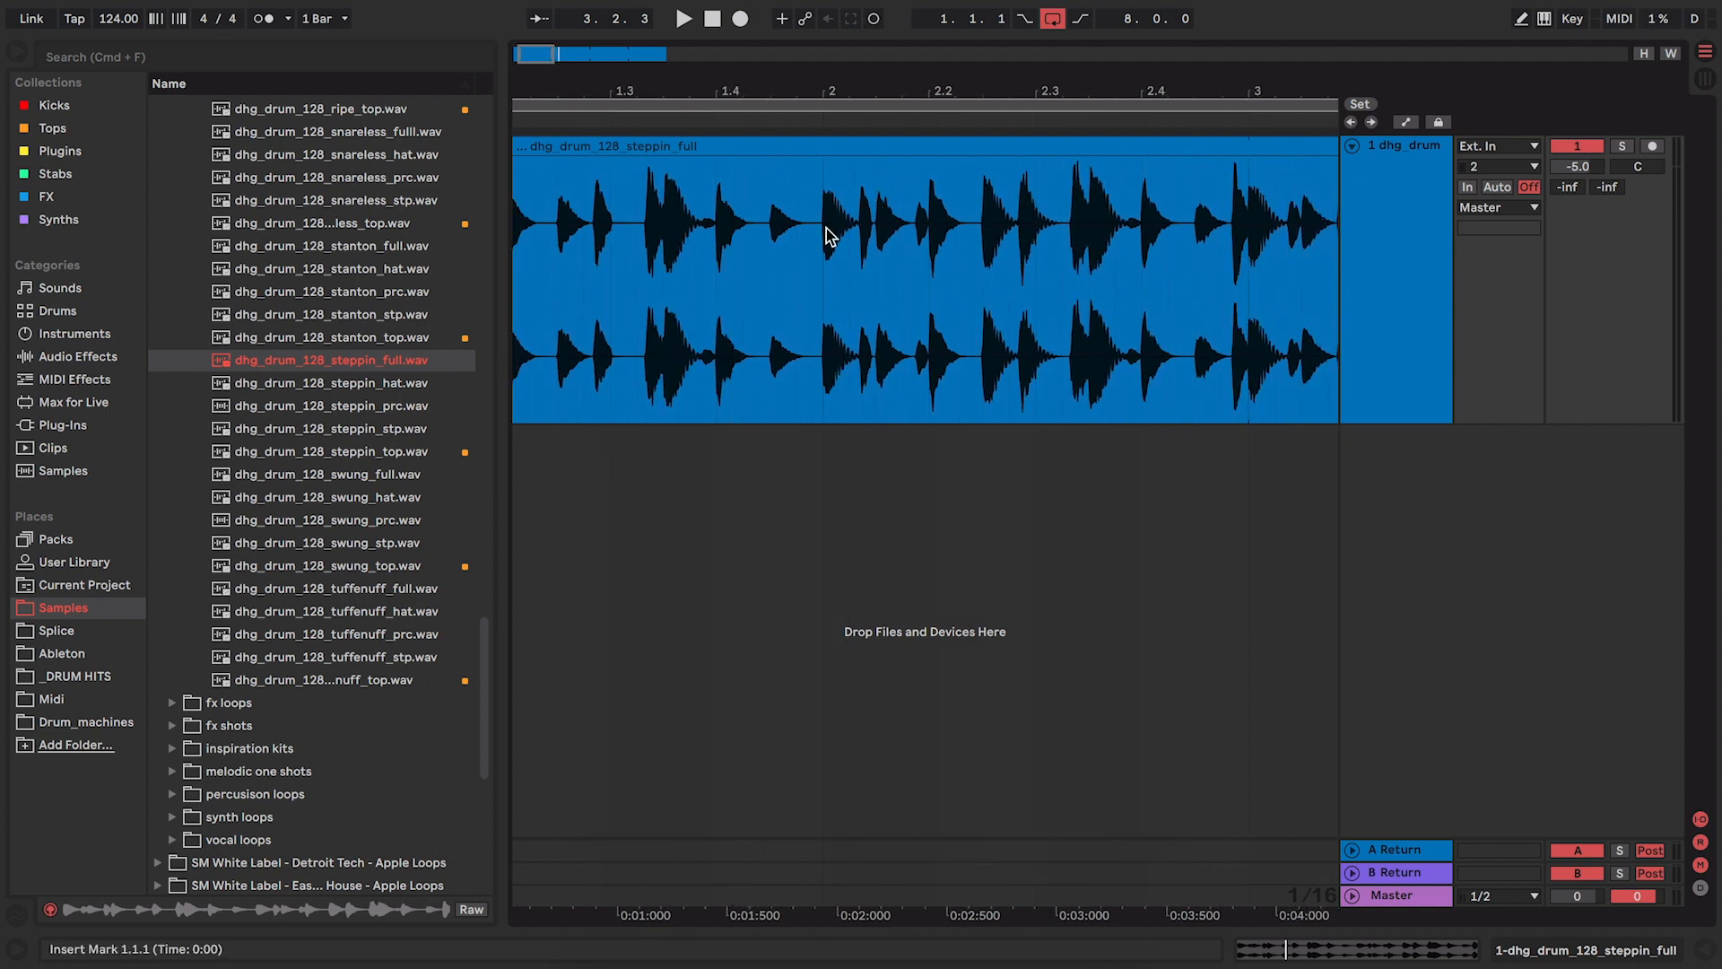
pyautogui.moveTo(830, 86); pyautogui.dragTo(831, 136)
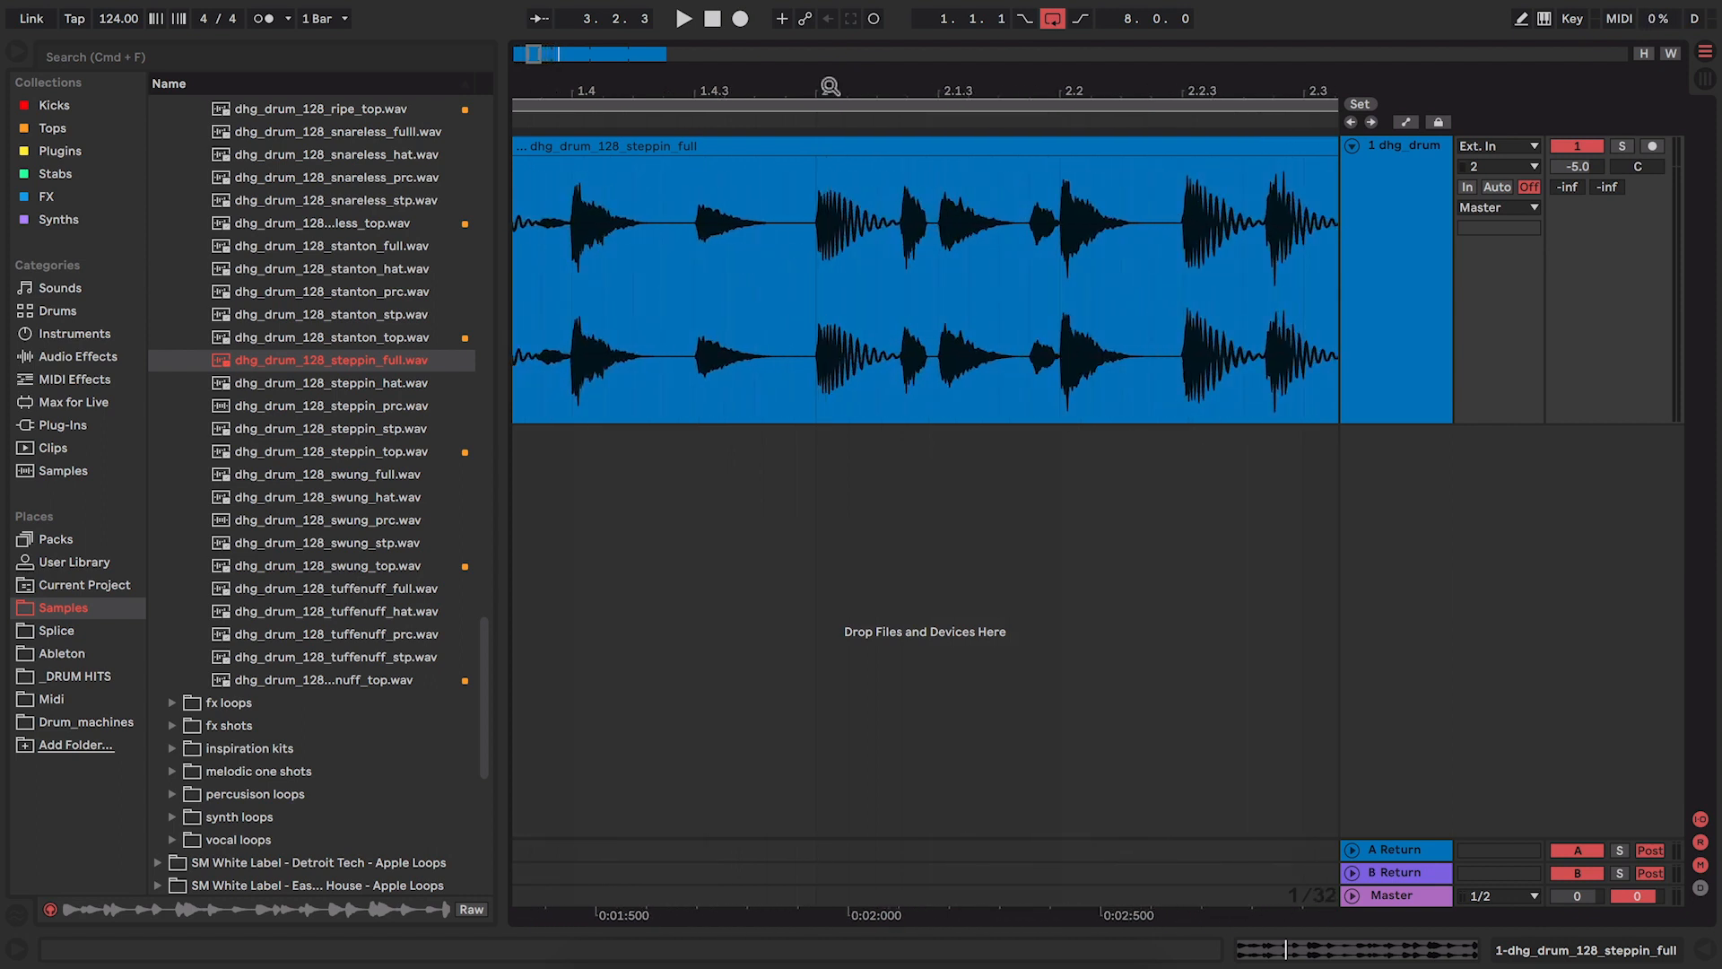
pyautogui.moveTo(829, 86); pyautogui.dragTo(823, 114)
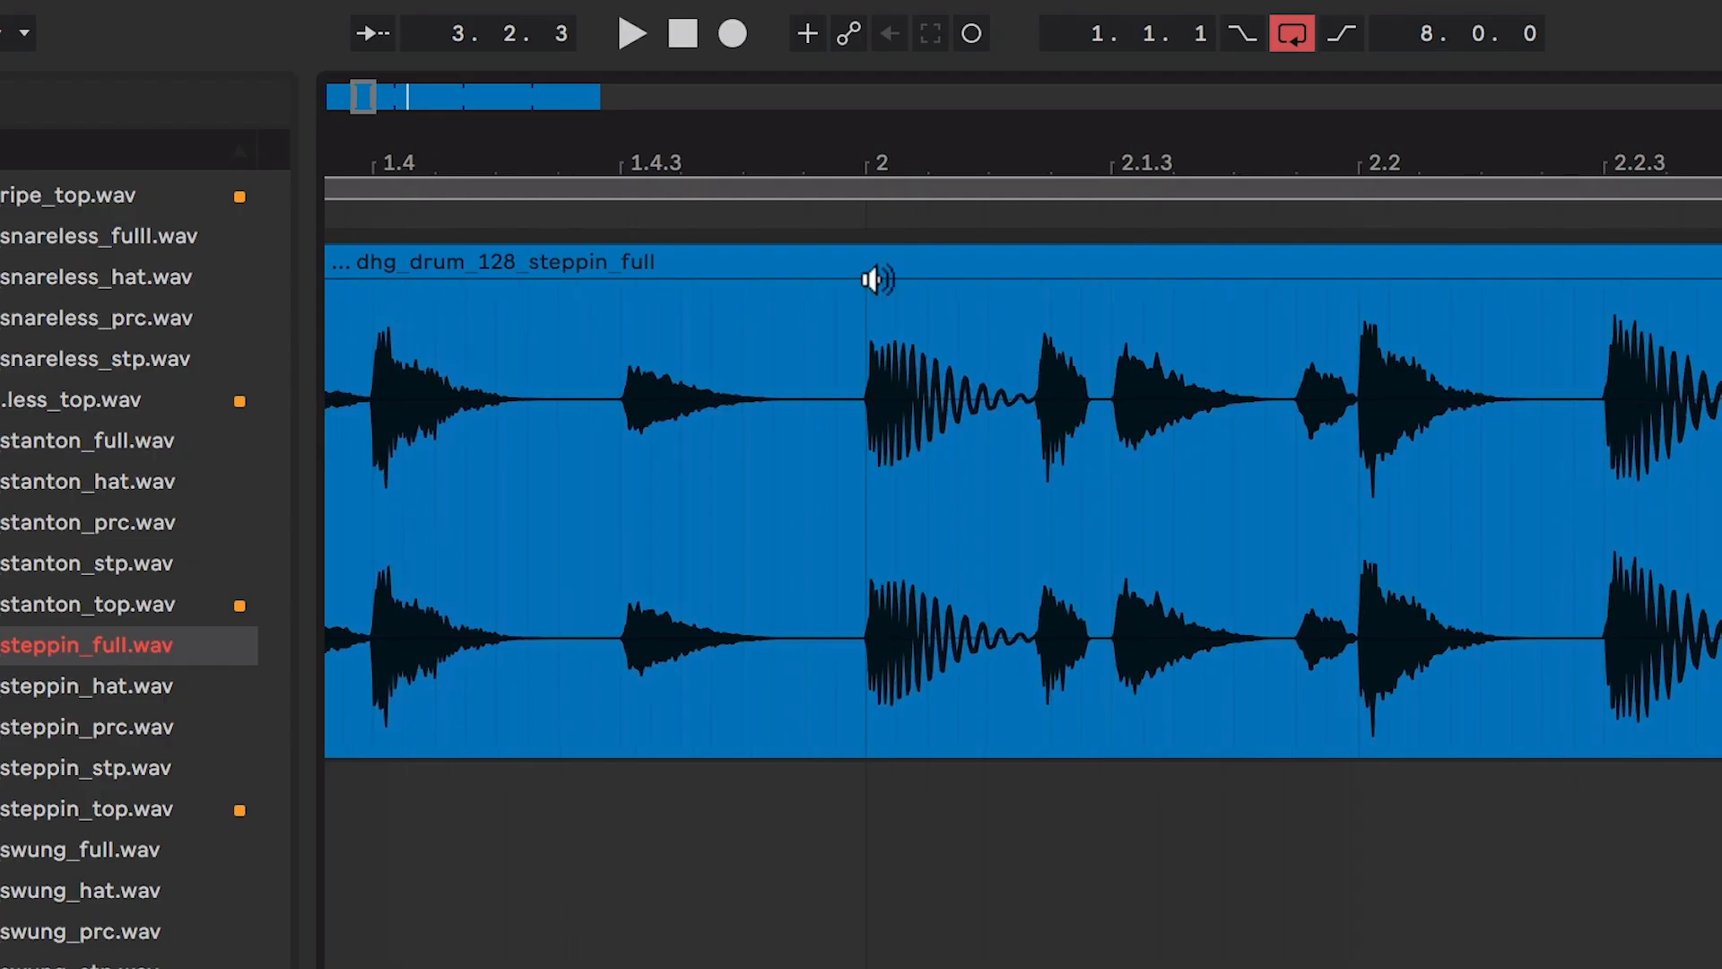
pyautogui.click(865, 410)
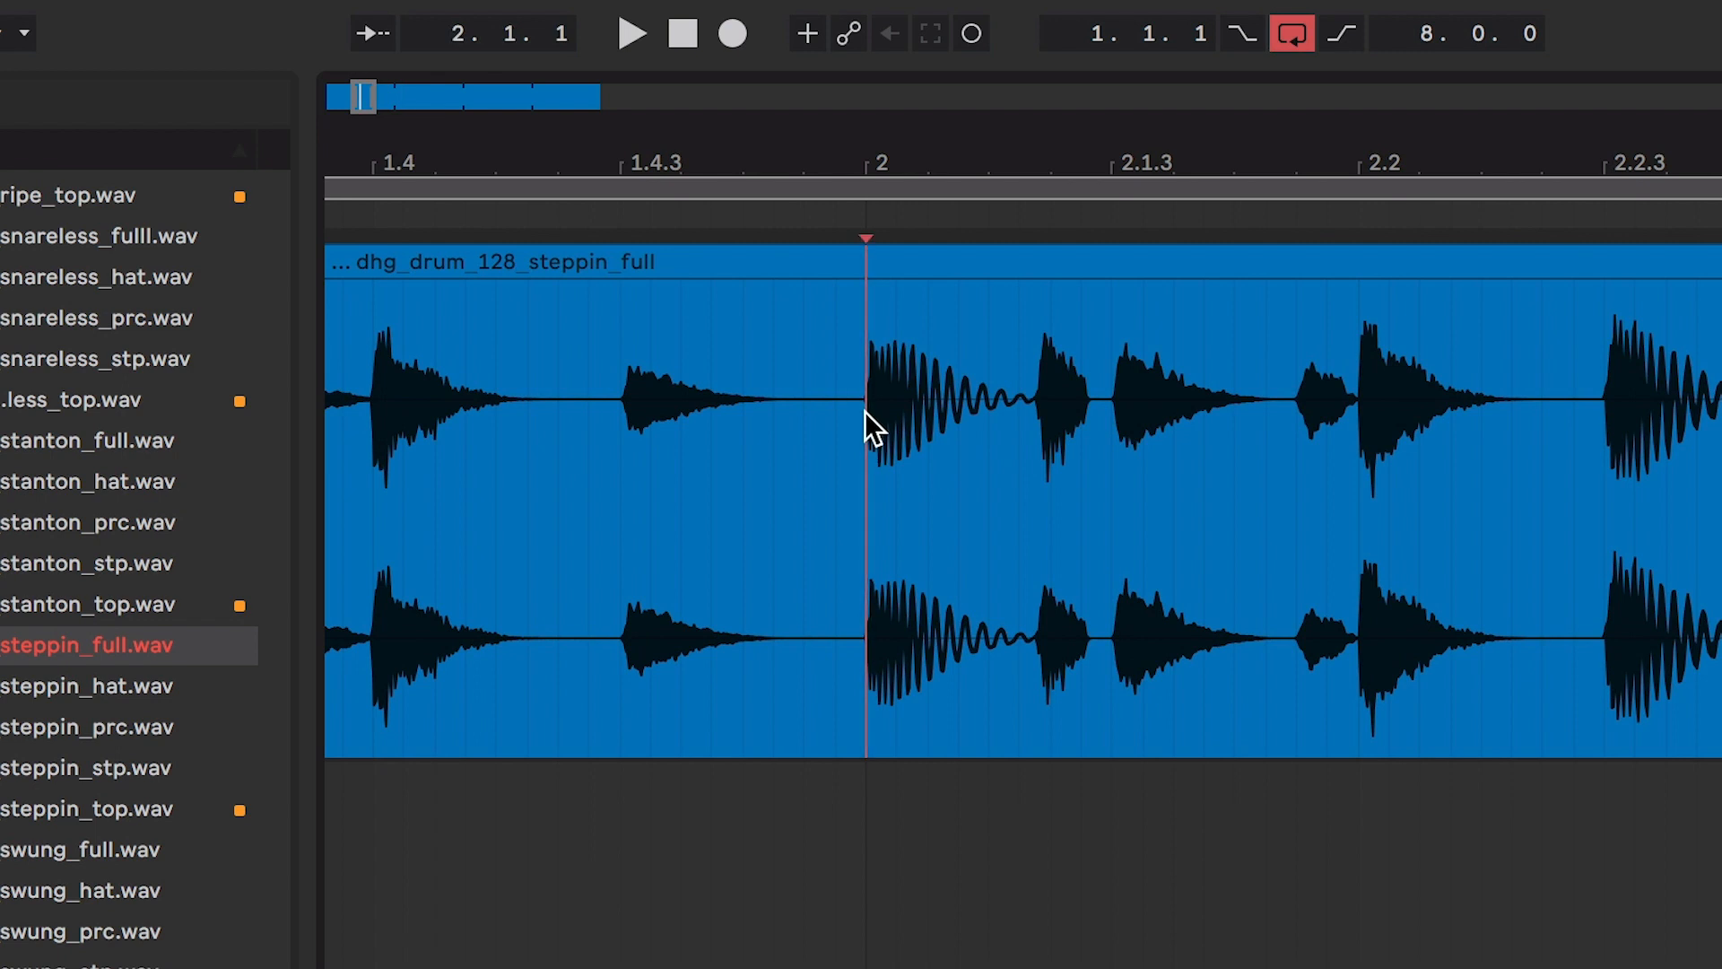
pyautogui.press('space')
pyautogui.press('space')
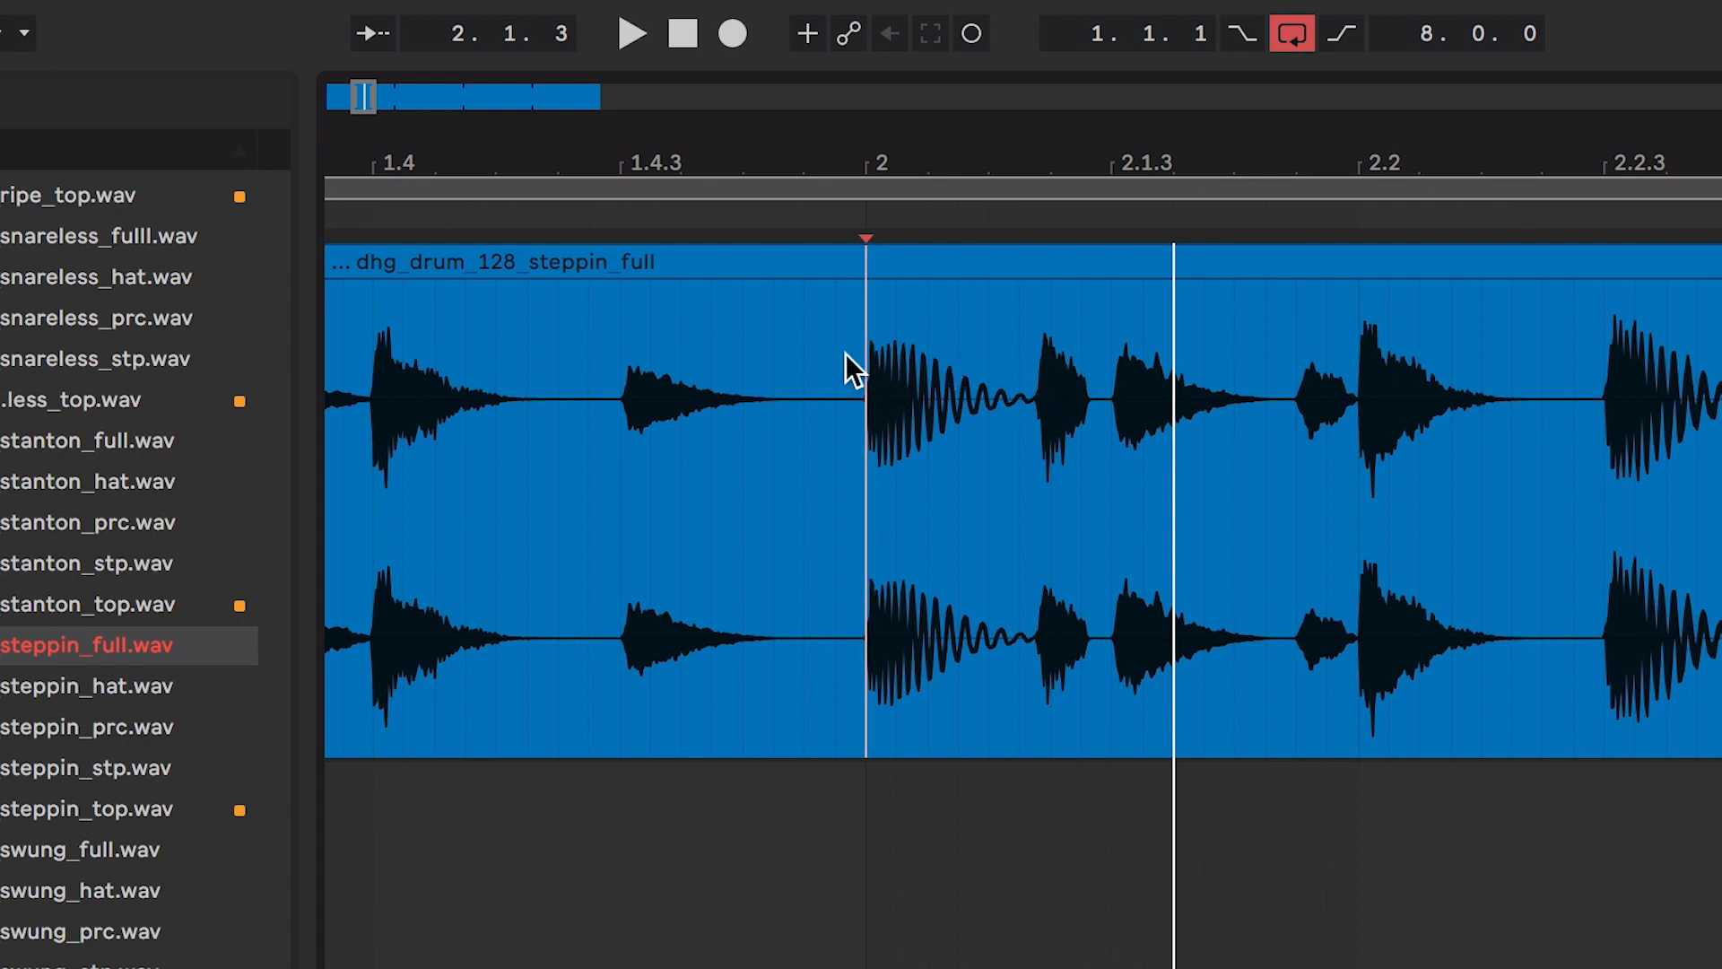
# Split the kick around the start of bar 2 into its own slice and duplicate it directly after itself.
pyautogui.moveTo(791, 334); pyautogui.dragTo(982, 332)
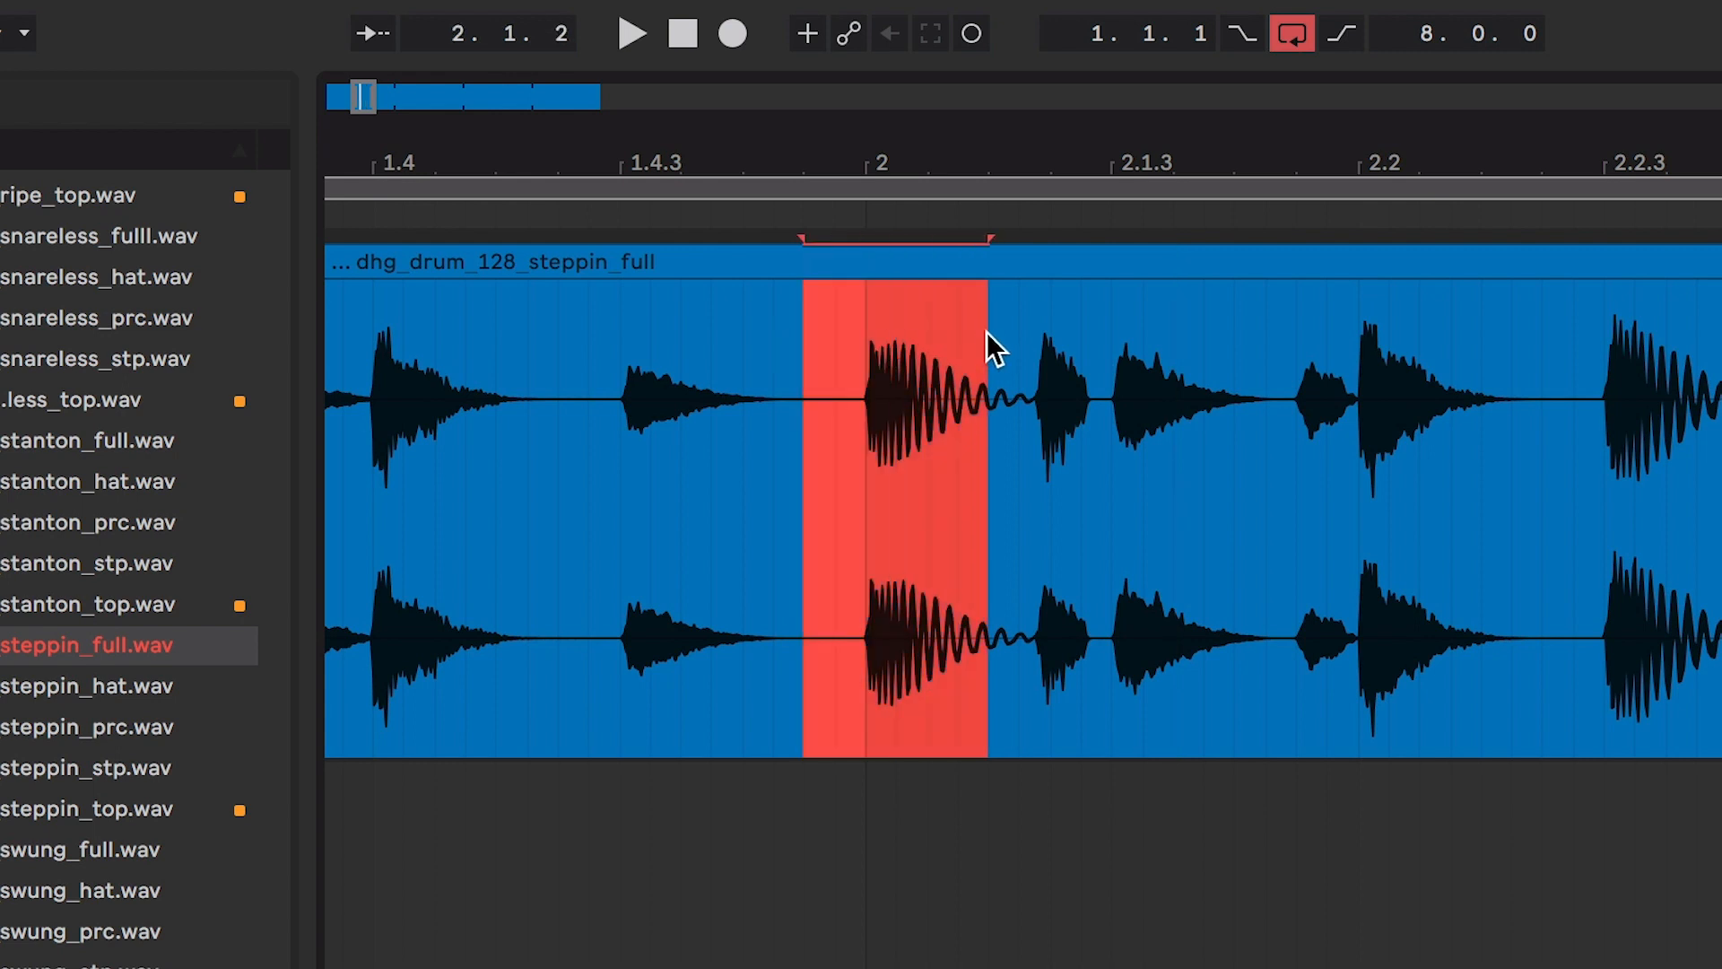
pyautogui.hotkey('ctrl', 'e')
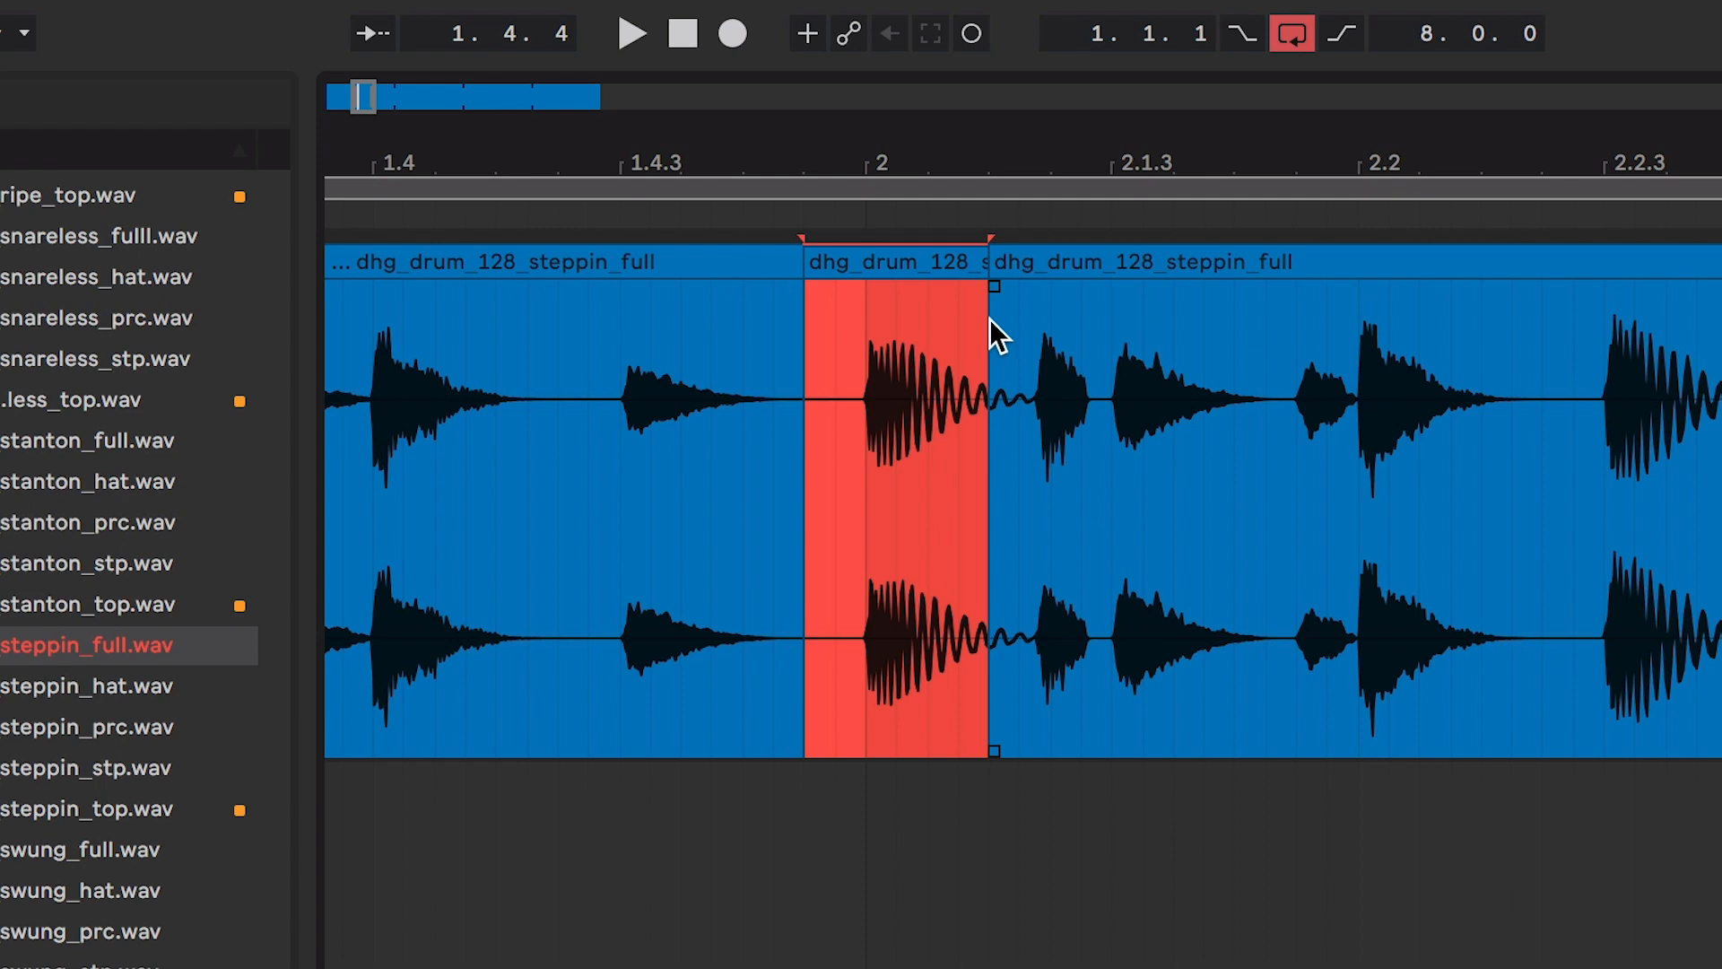
pyautogui.hotkey('ctrl', 'd')
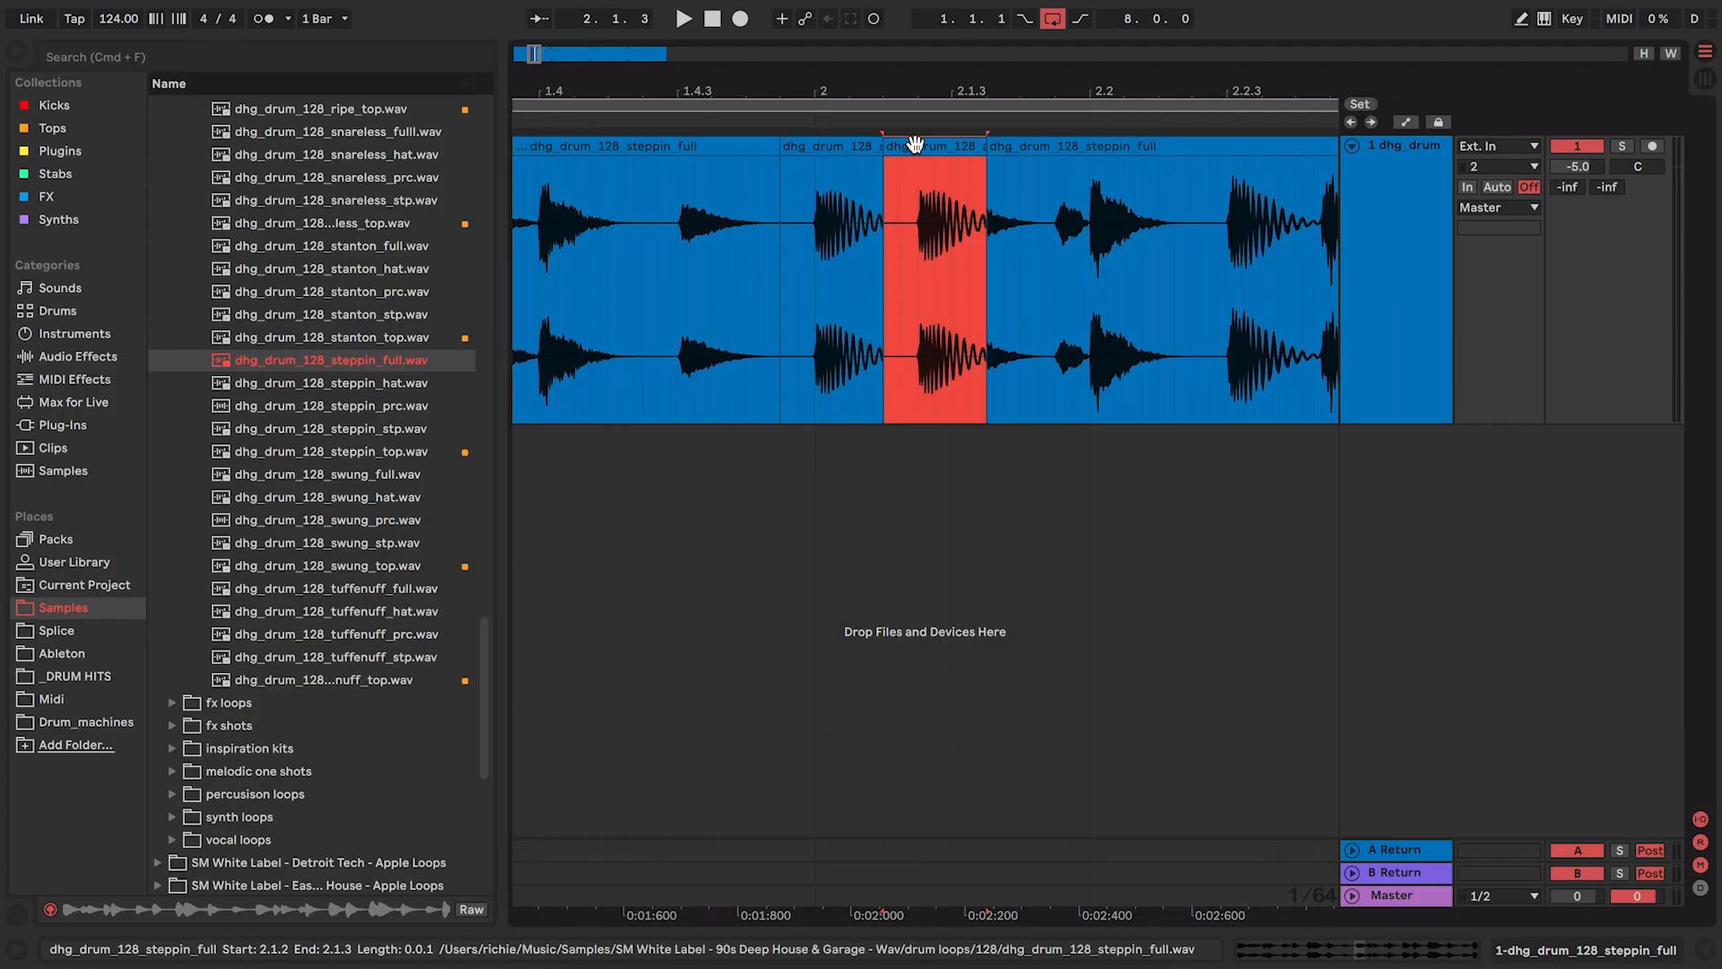
# Reverse the duplicated kick slice and play the passage from 1.4.2.
pyautogui.doubleClick(1039, 258)
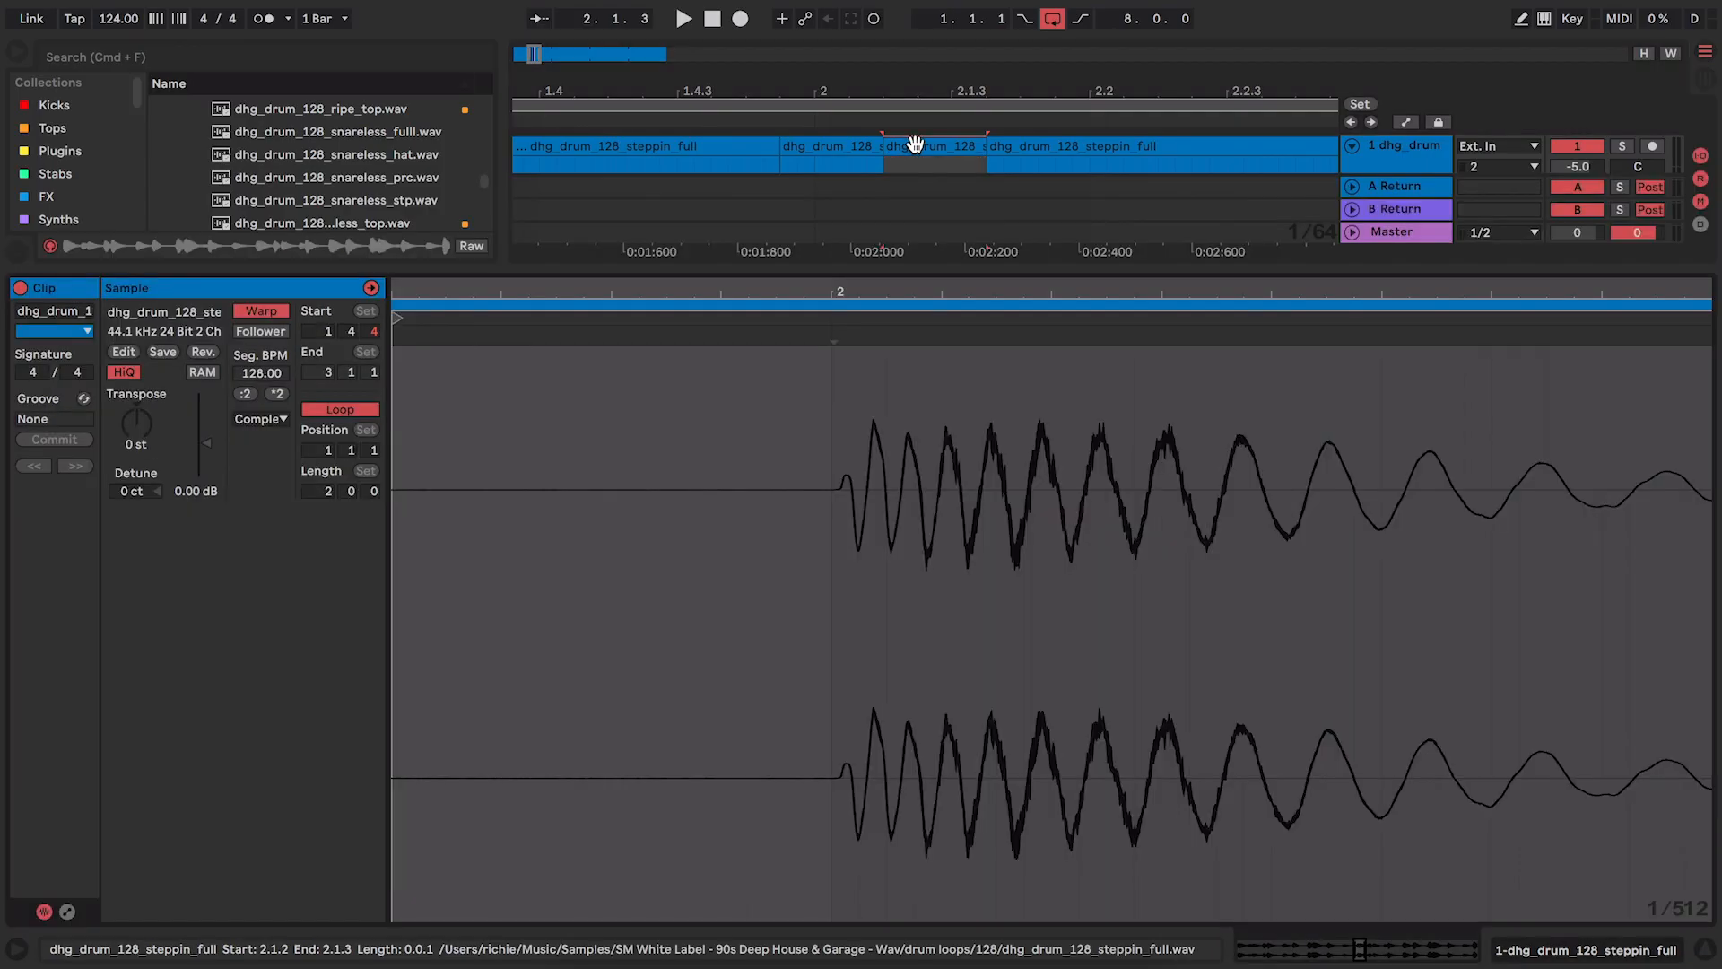
pyautogui.click(204, 352)
pyautogui.click(1707, 951)
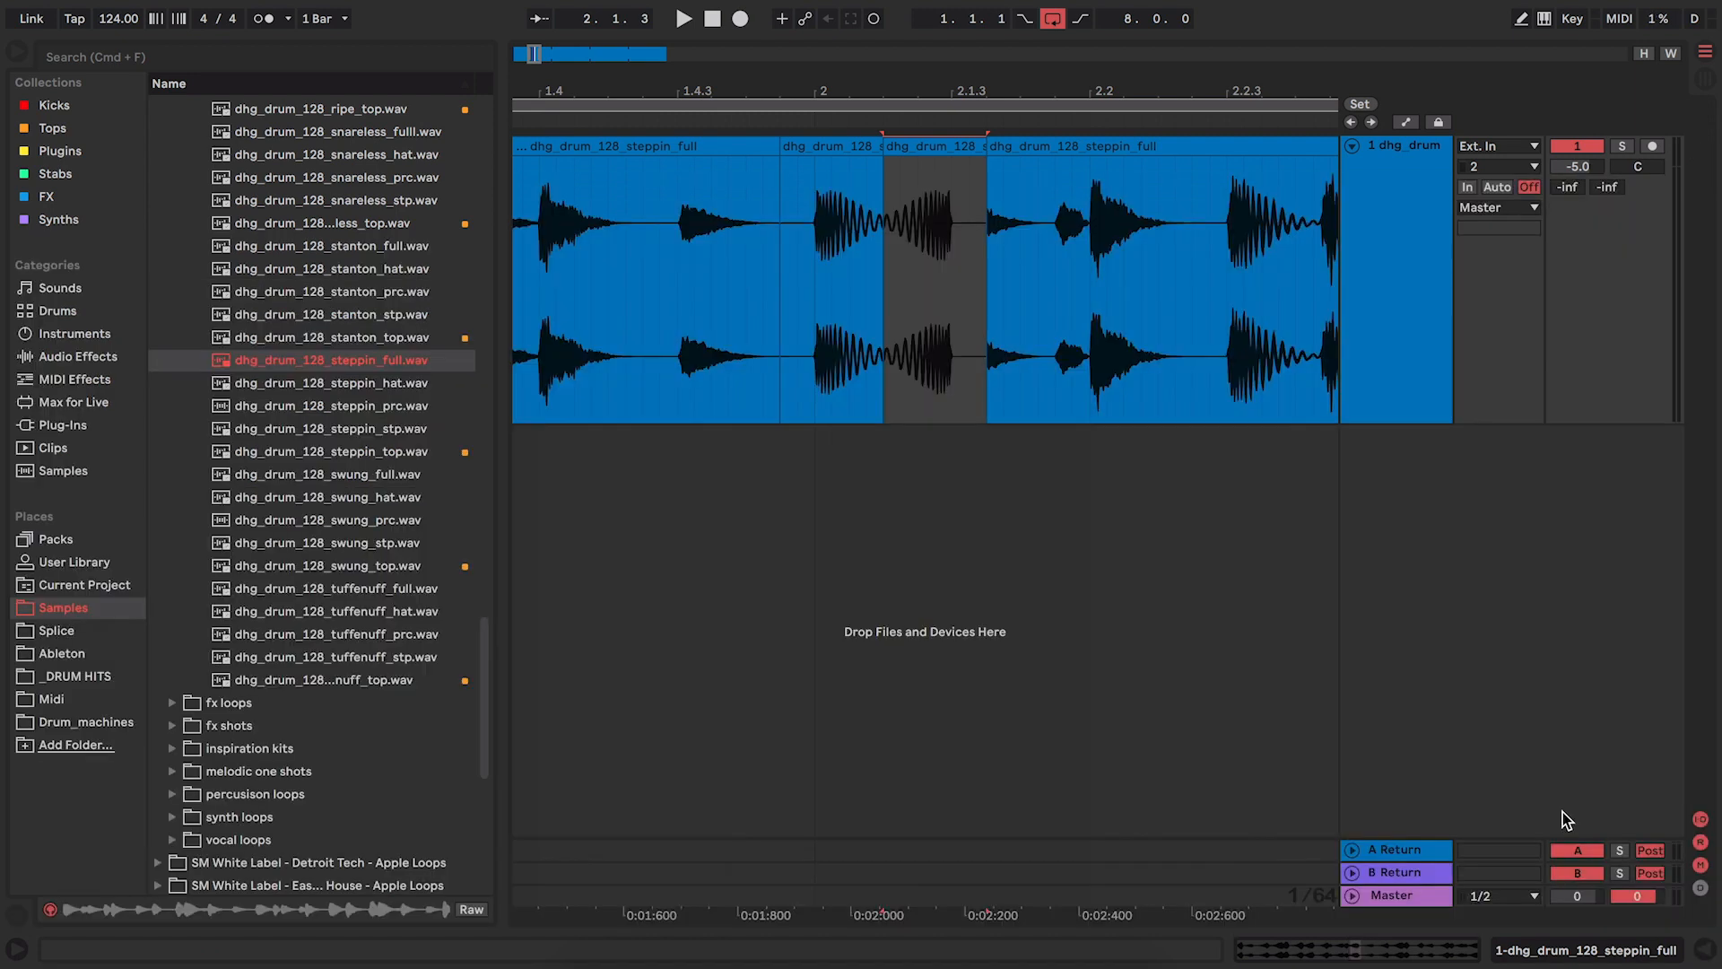
pyautogui.click(635, 245)
pyautogui.press('space')
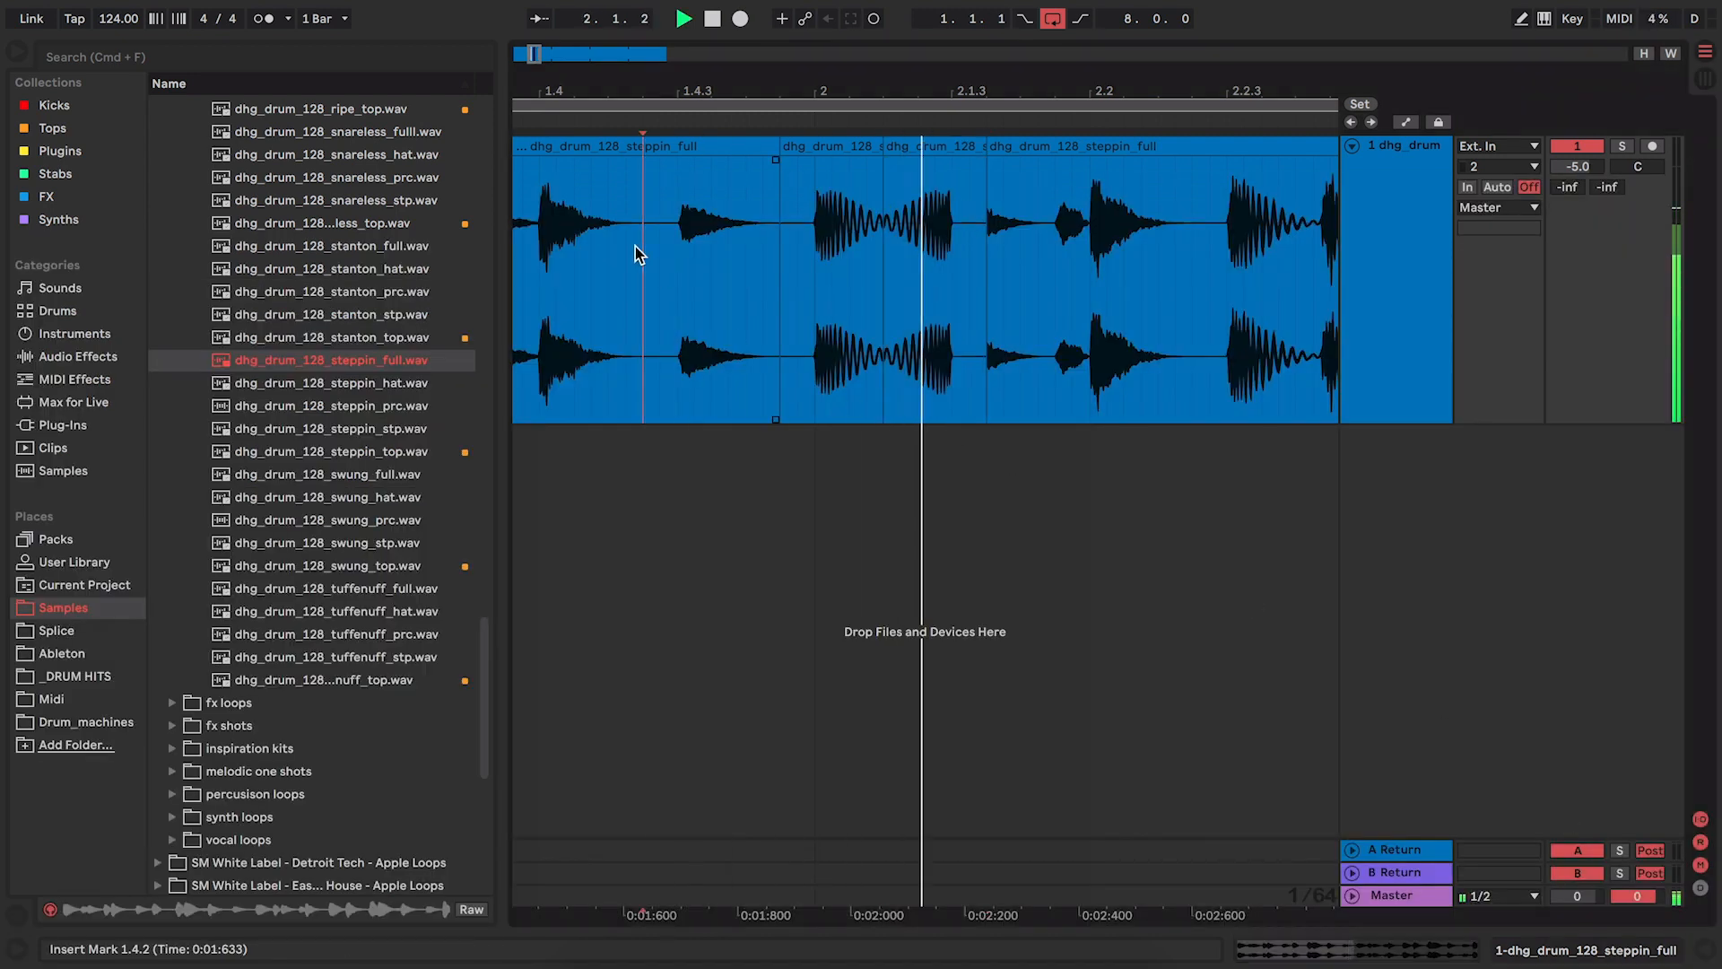
# Duplicate the forward and reversed kick slices together three times and play the passage from just before bar 2.
pyautogui.click(842, 154)
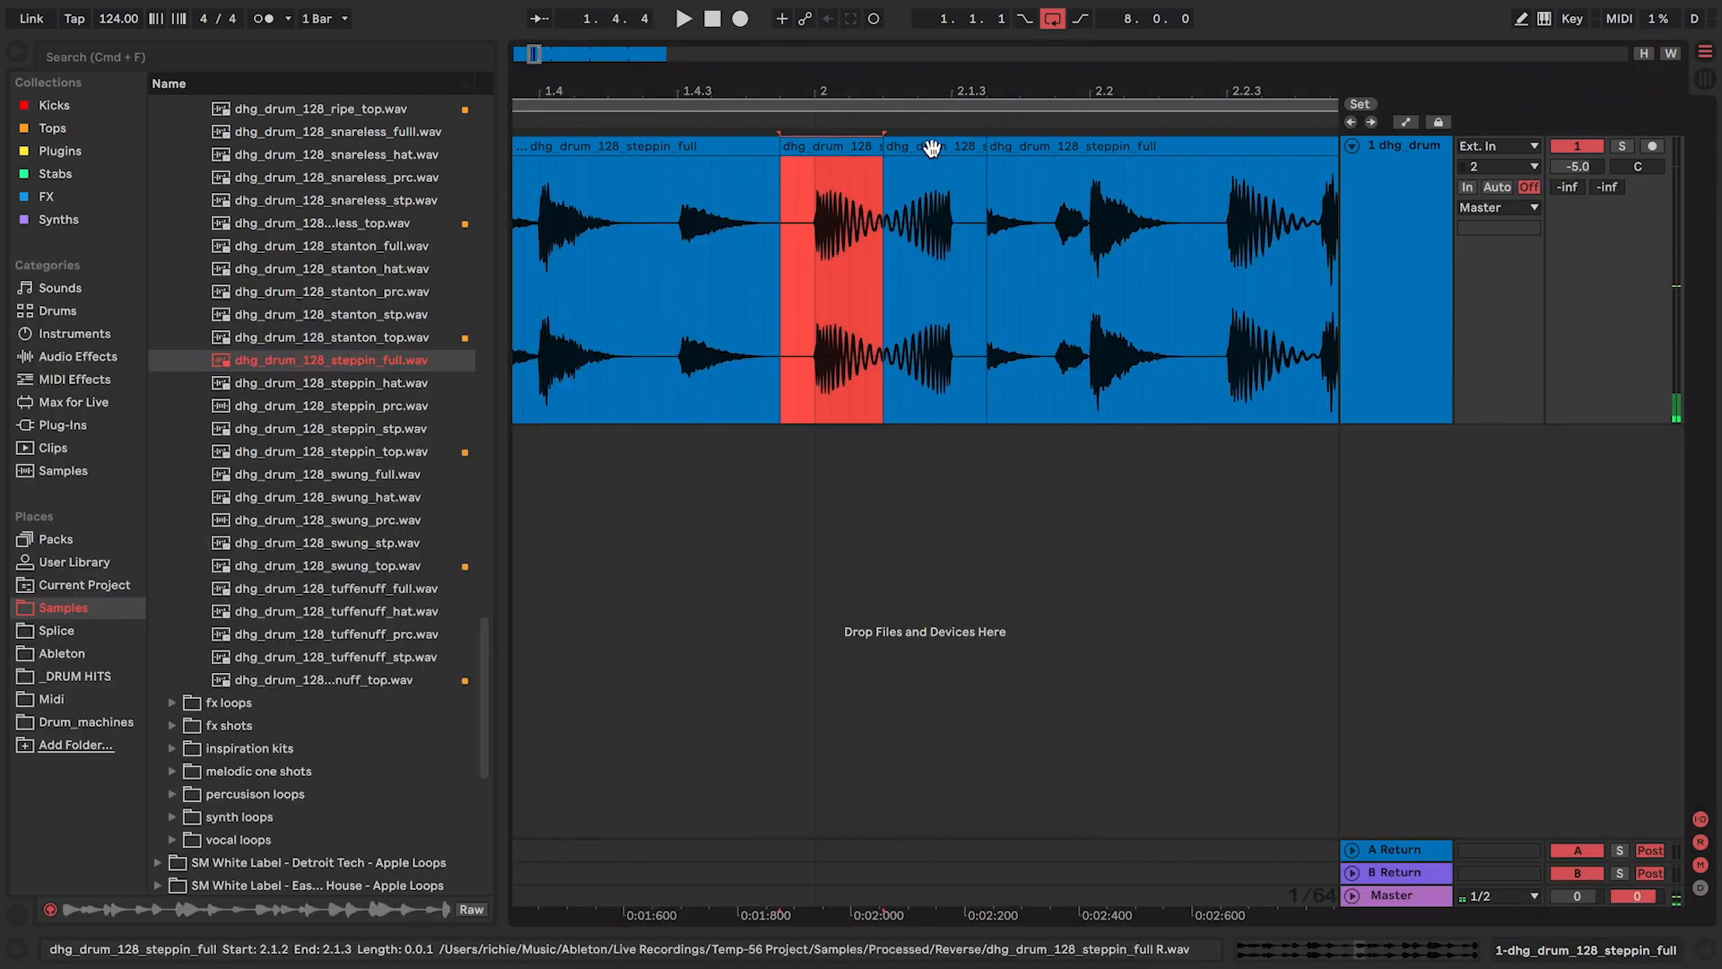
pyautogui.keyDown('shift'); pyautogui.click(950, 149); pyautogui.keyUp('shift')
pyautogui.press('super+d')
pyautogui.press('super+d')
pyautogui.press('super+d')
pyautogui.moveTo(1007, 93); pyautogui.dragTo(1006, 43)
pyautogui.click(773, 308)
pyautogui.press('space')
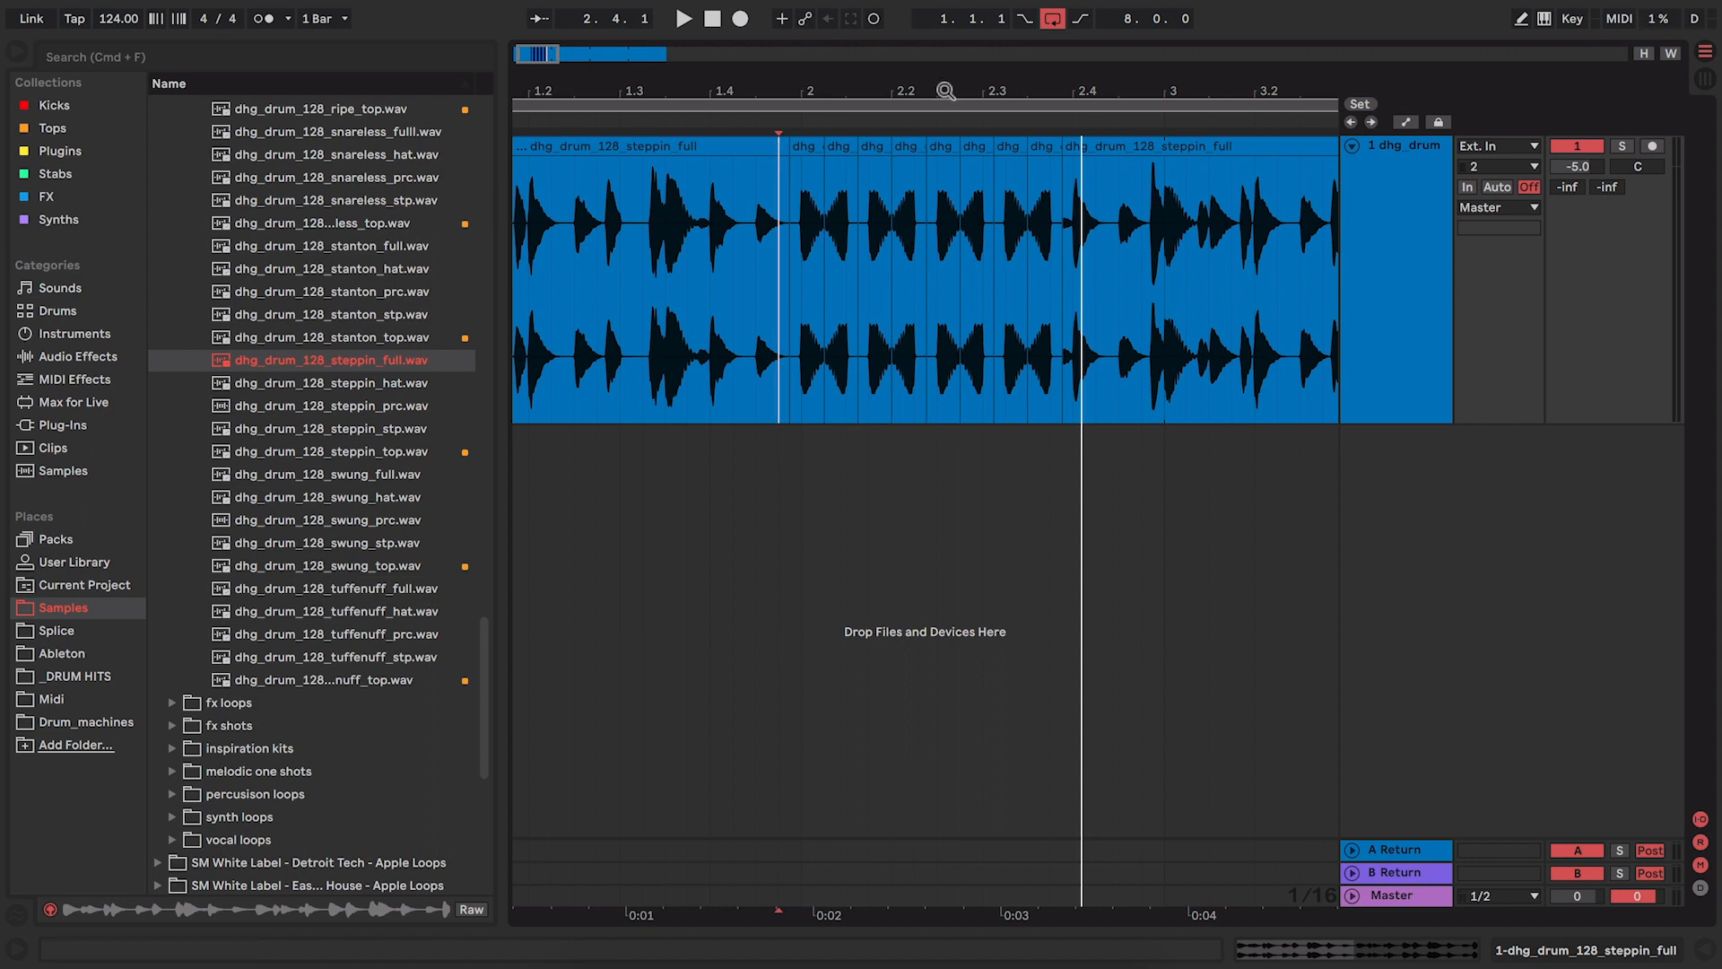
# Insert a MIDI track and delete the audio track holding the sliced drum loop, enlarging the remaining track.
pyautogui.moveTo(946, 91); pyautogui.dragTo(966, 90)
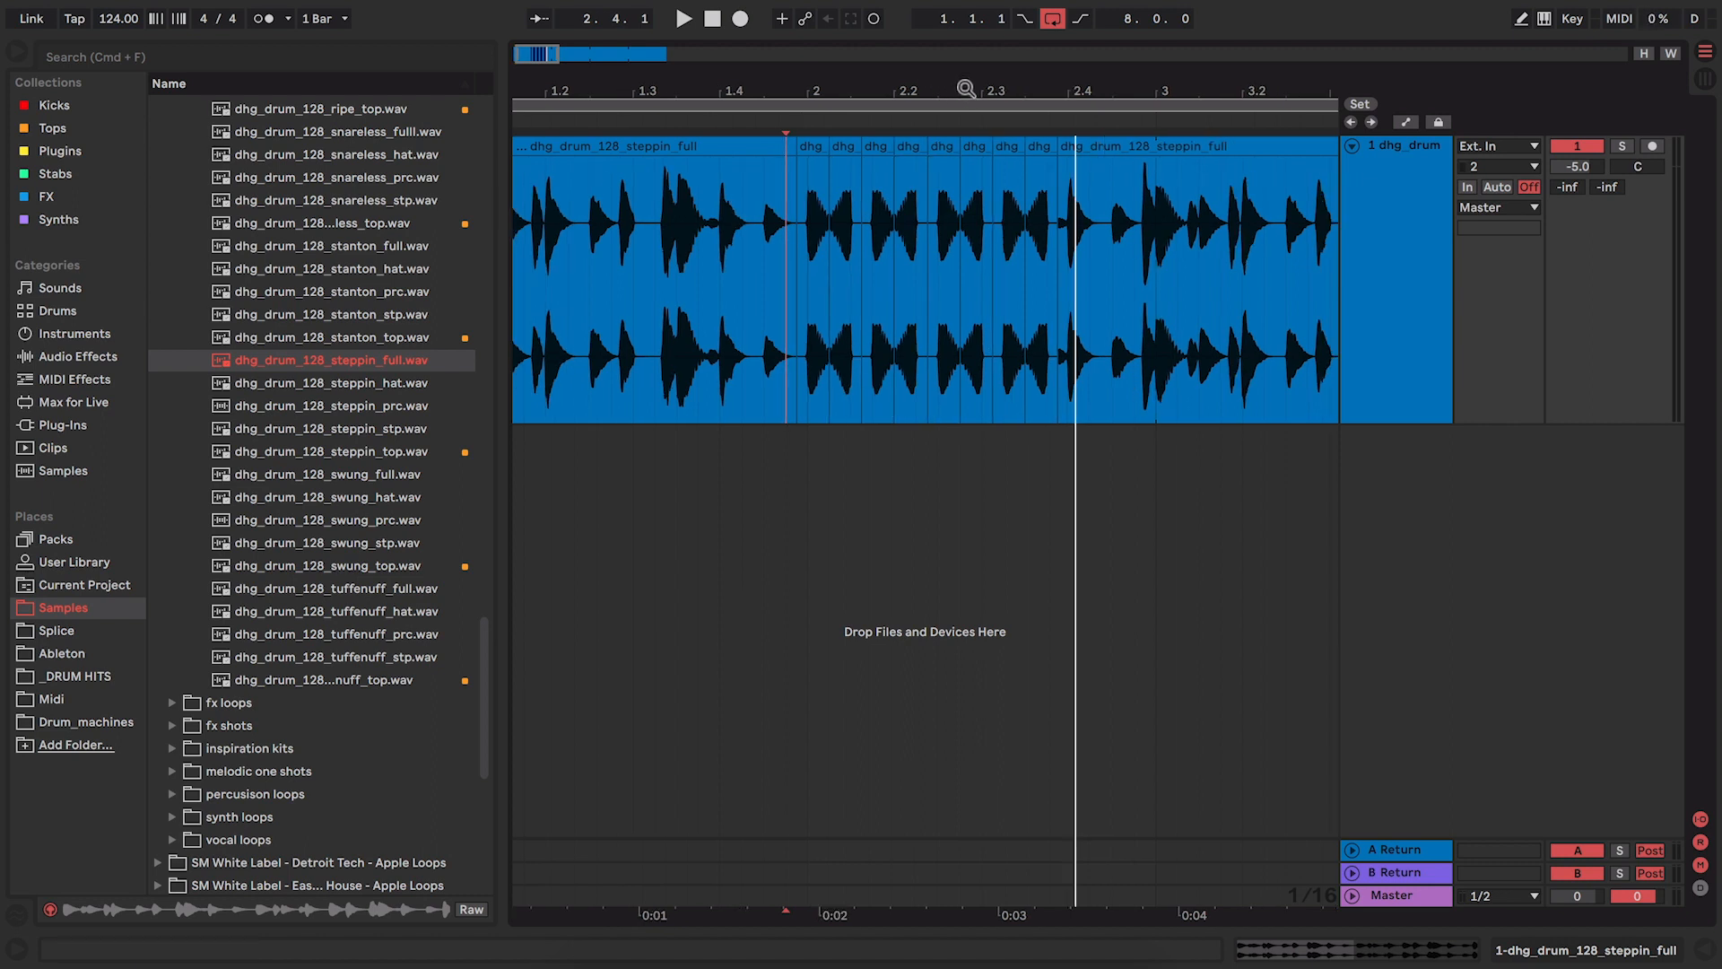
pyautogui.moveTo(967, 88); pyautogui.dragTo(966, 16)
pyautogui.rightClick(1445, 488)
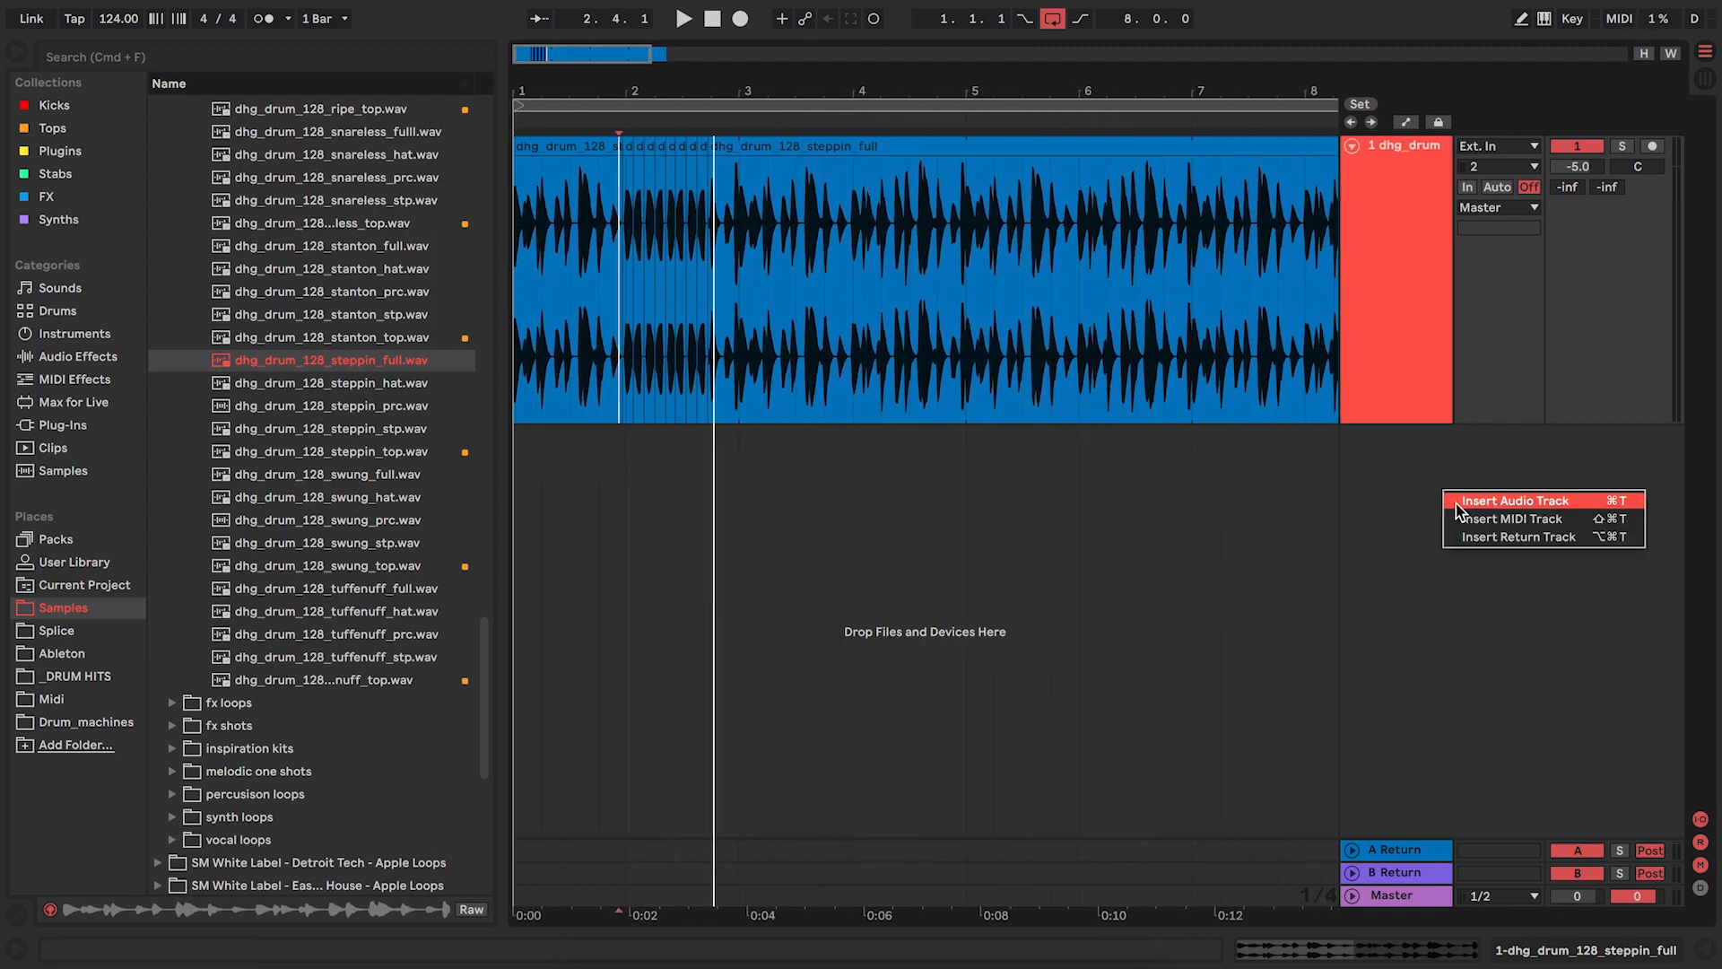
pyautogui.click(1464, 519)
pyautogui.click(1371, 169)
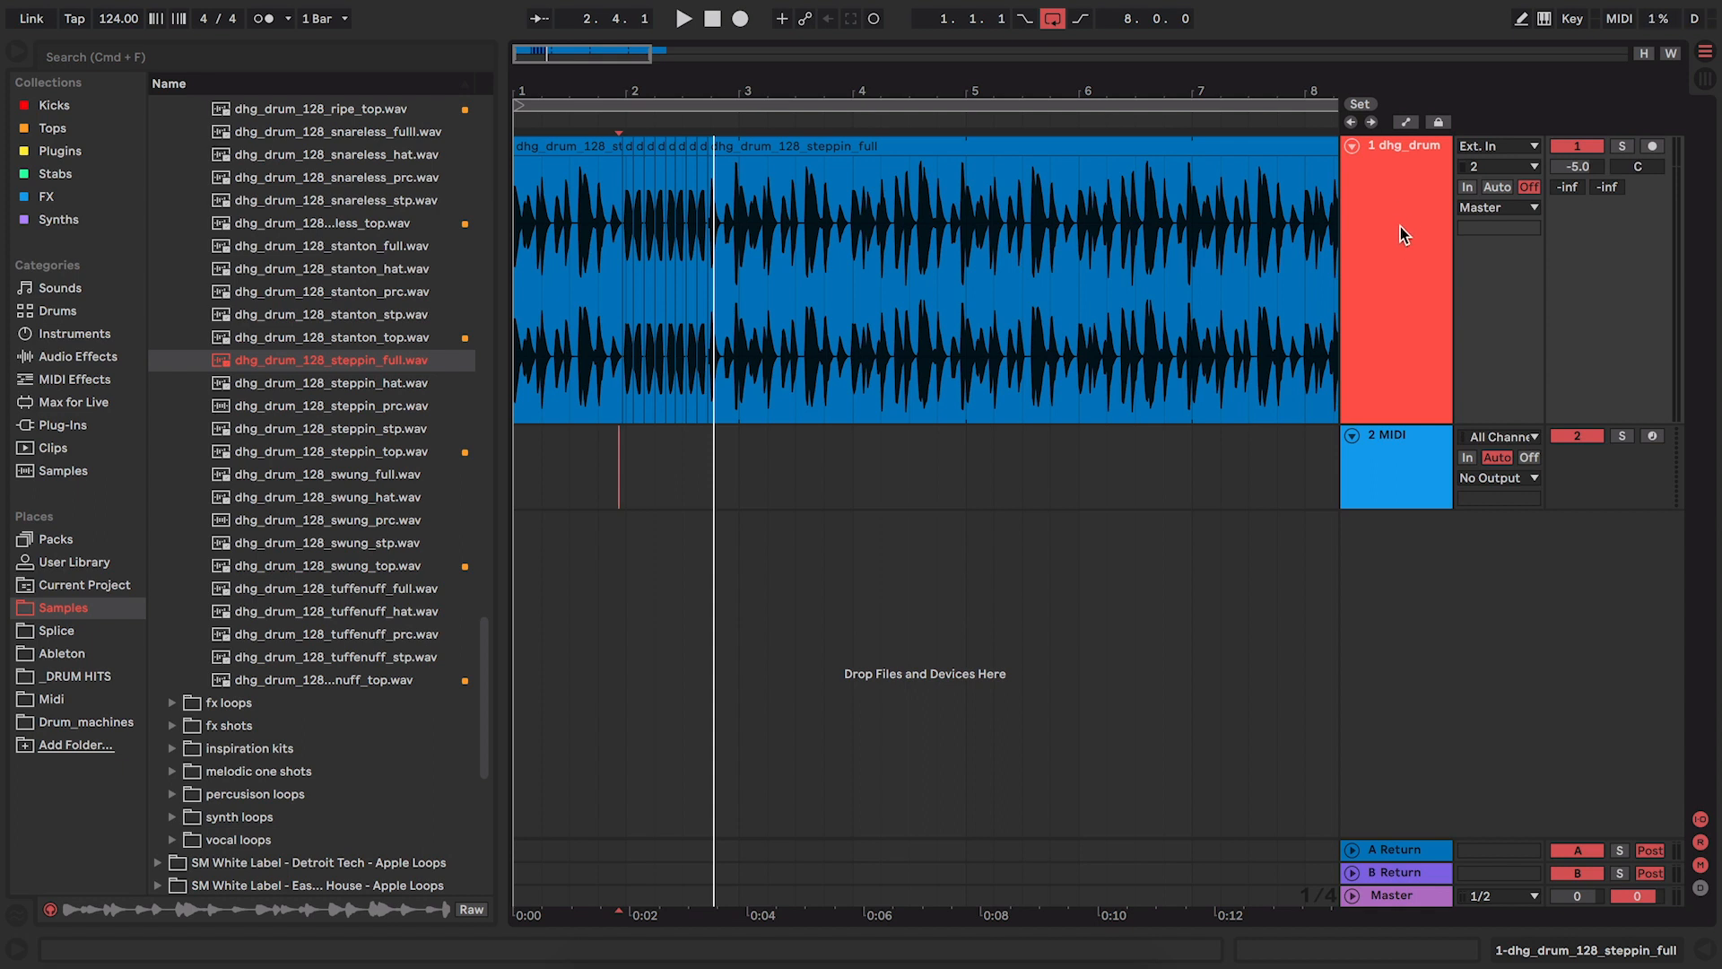
pyautogui.press('Delete')
pyautogui.moveTo(1391, 218); pyautogui.dragTo(1373, 451)
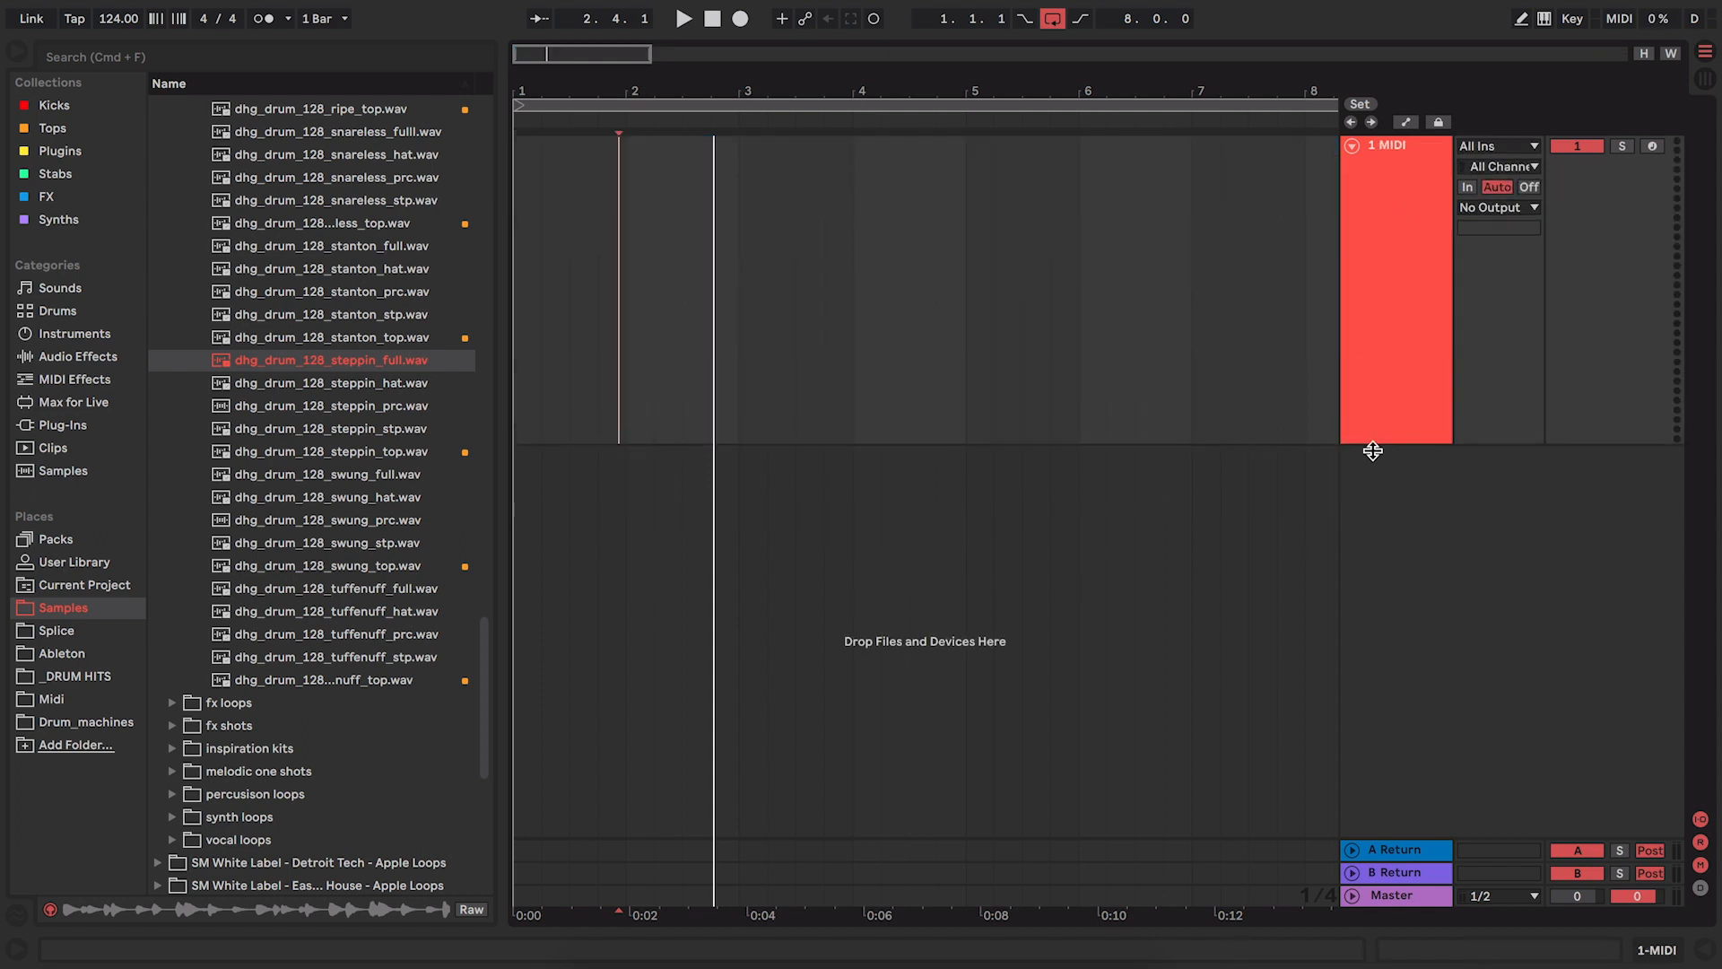
# Load the Sampler instrument onto the MIDI track.
pyautogui.click(1658, 951)
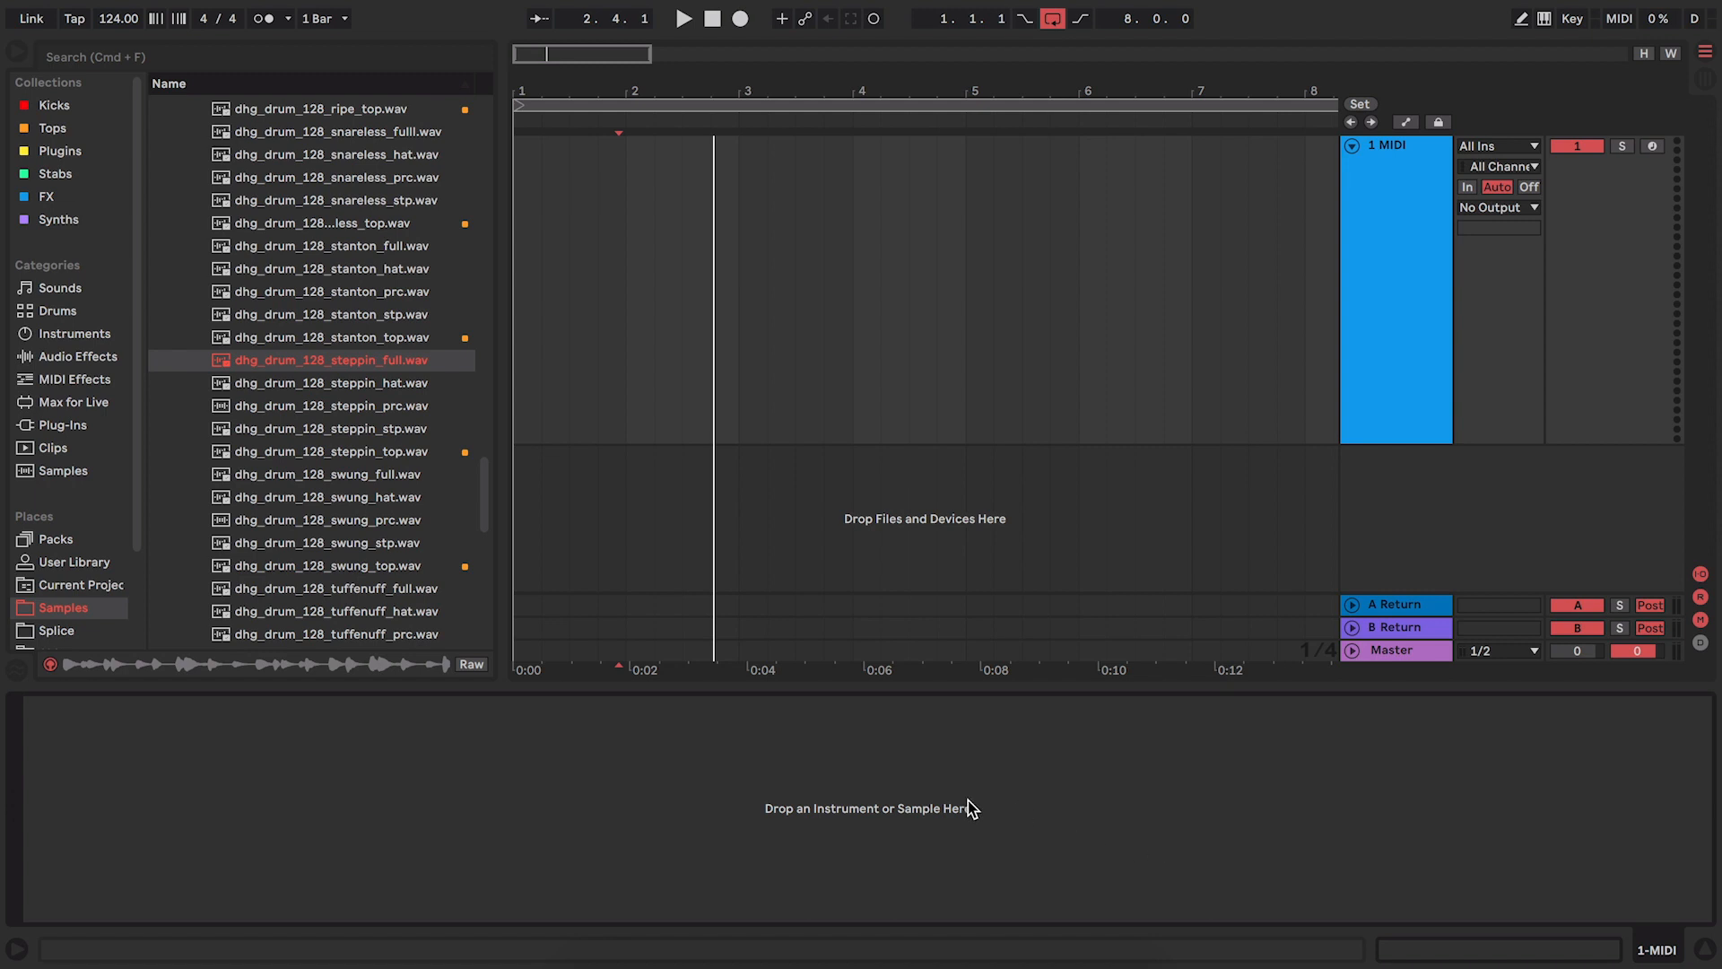
pyautogui.click(56, 328)
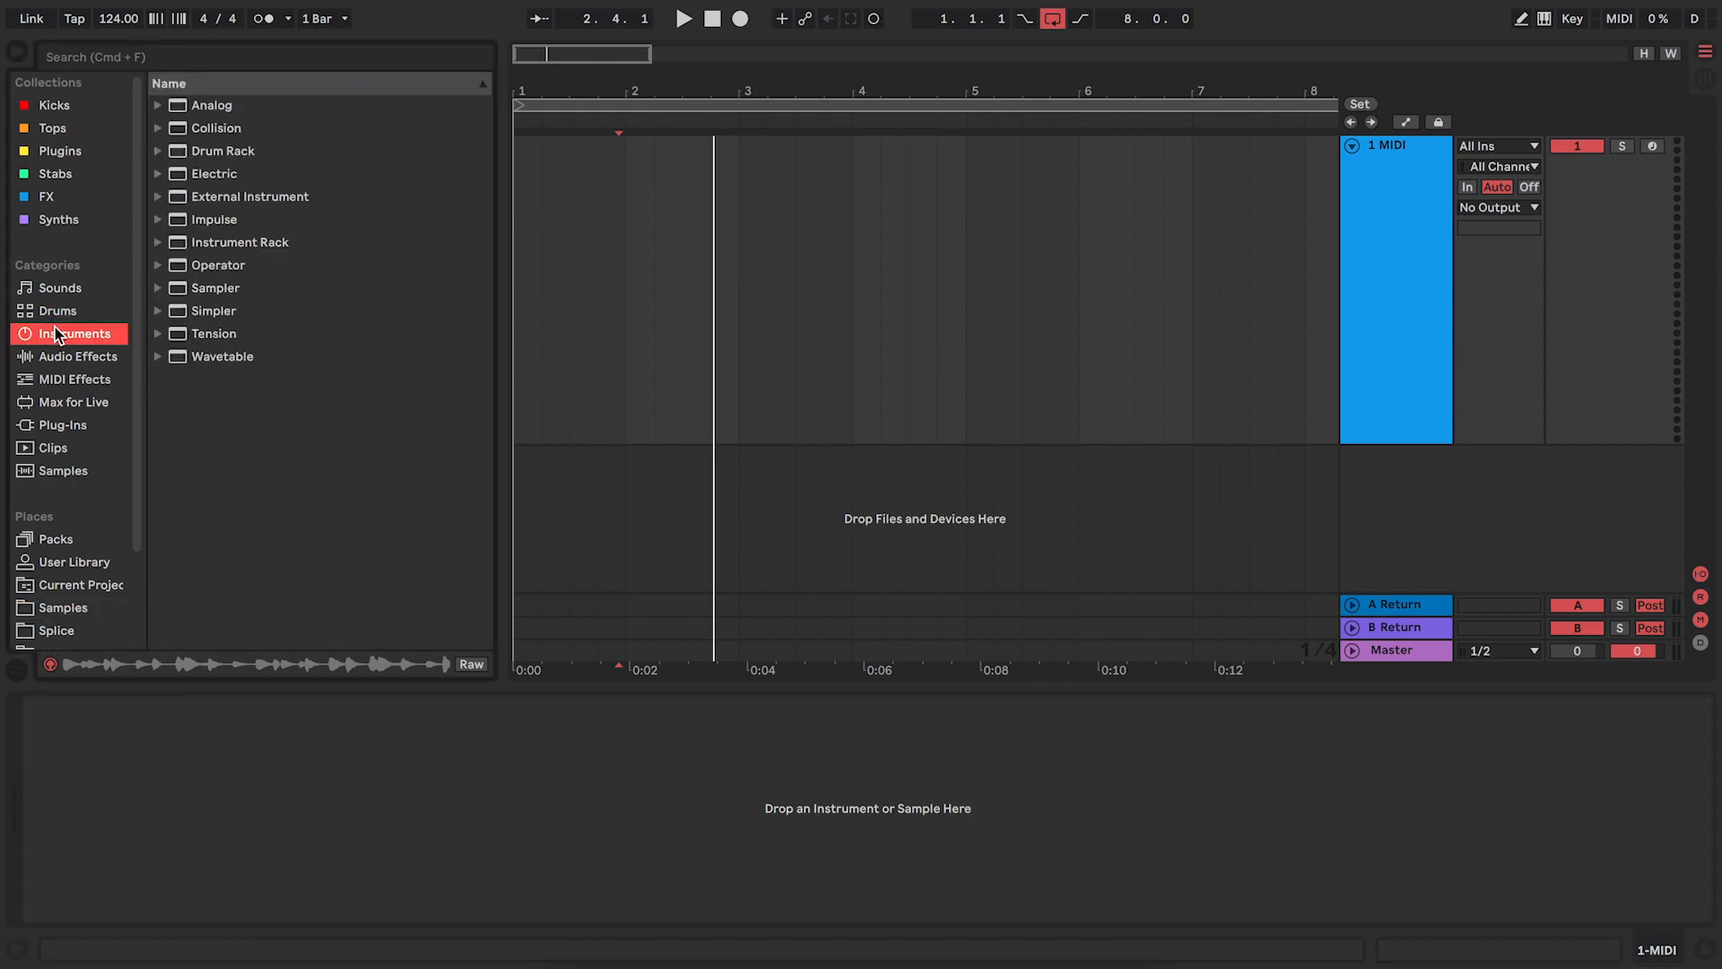
pyautogui.moveTo(384, 388); pyautogui.dragTo(370, 847)
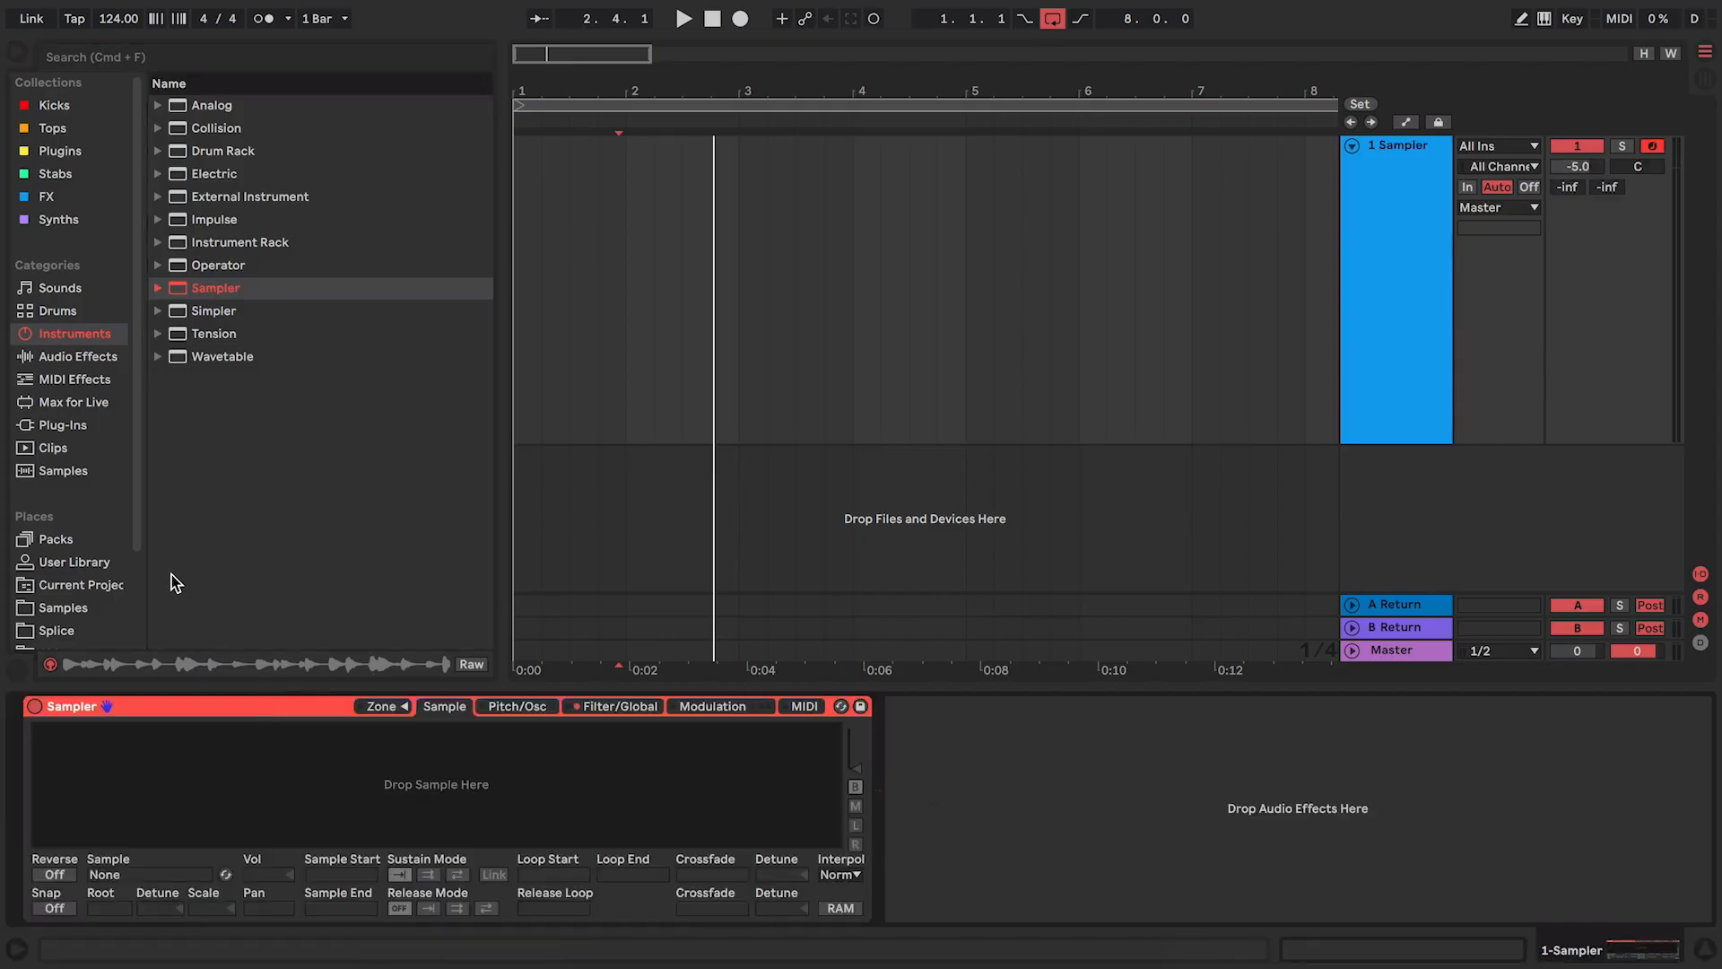
# Load dhg_drum_128_steppin_full.wav from the Samples folder into Sampler.
pyautogui.scroll(-3, 86, 521)
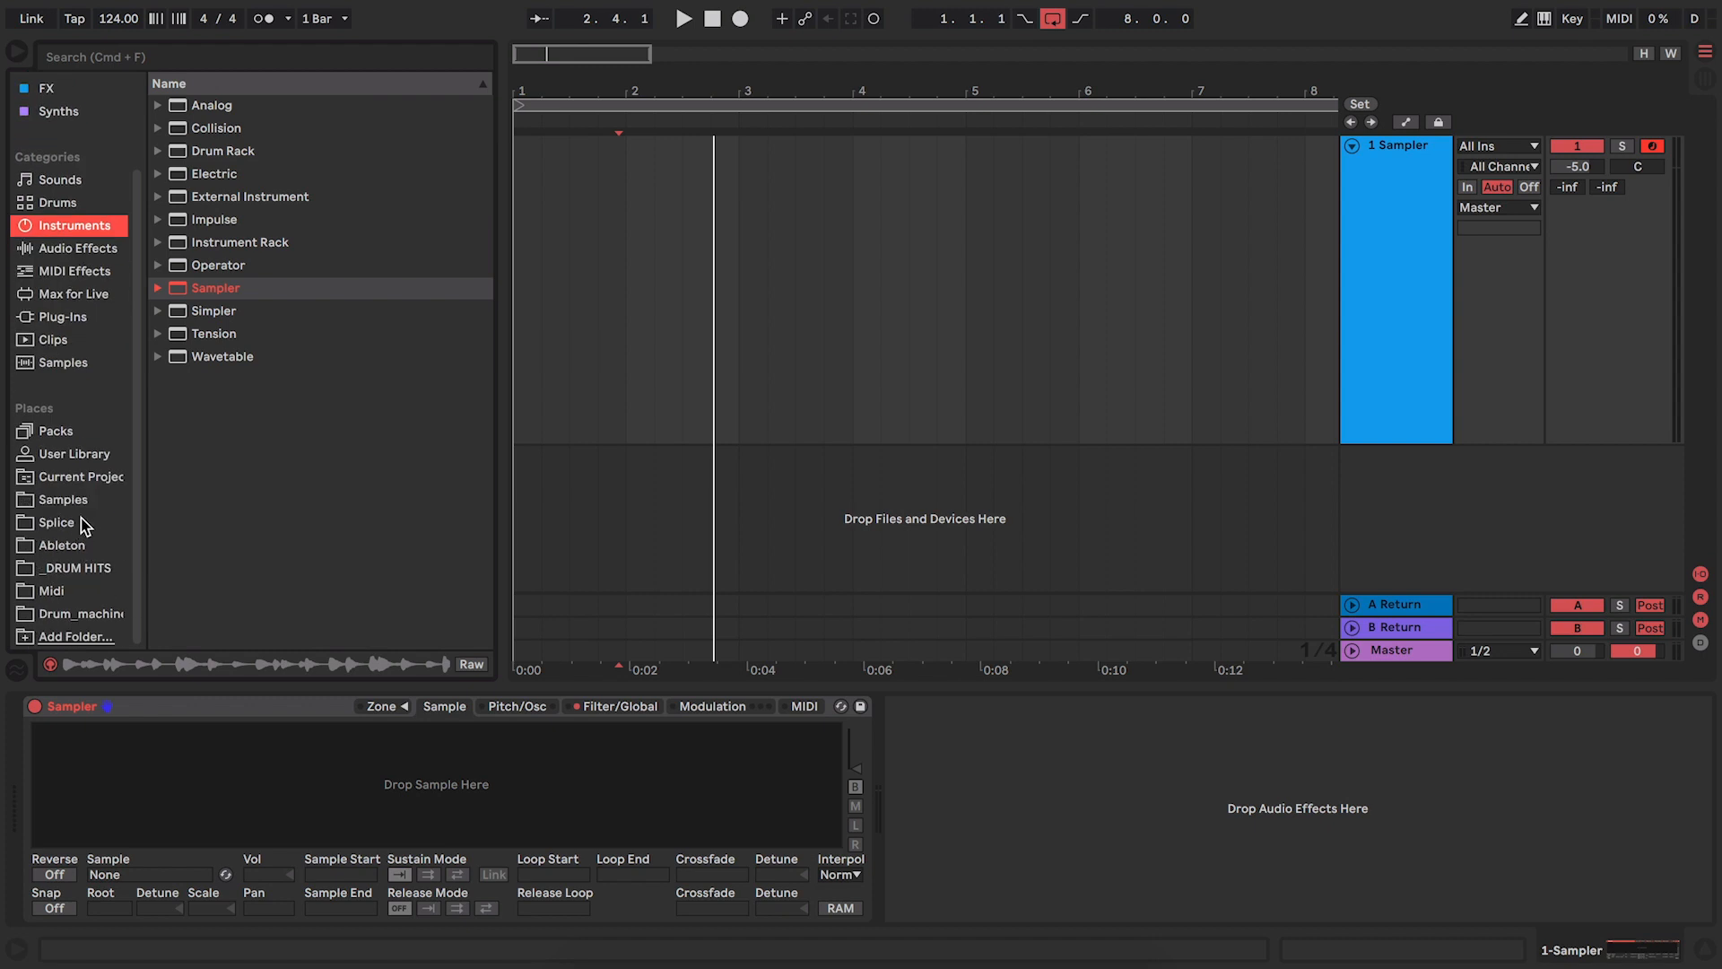
pyautogui.click(63, 499)
pyautogui.click(339, 359)
pyautogui.moveTo(334, 362); pyautogui.dragTo(380, 769)
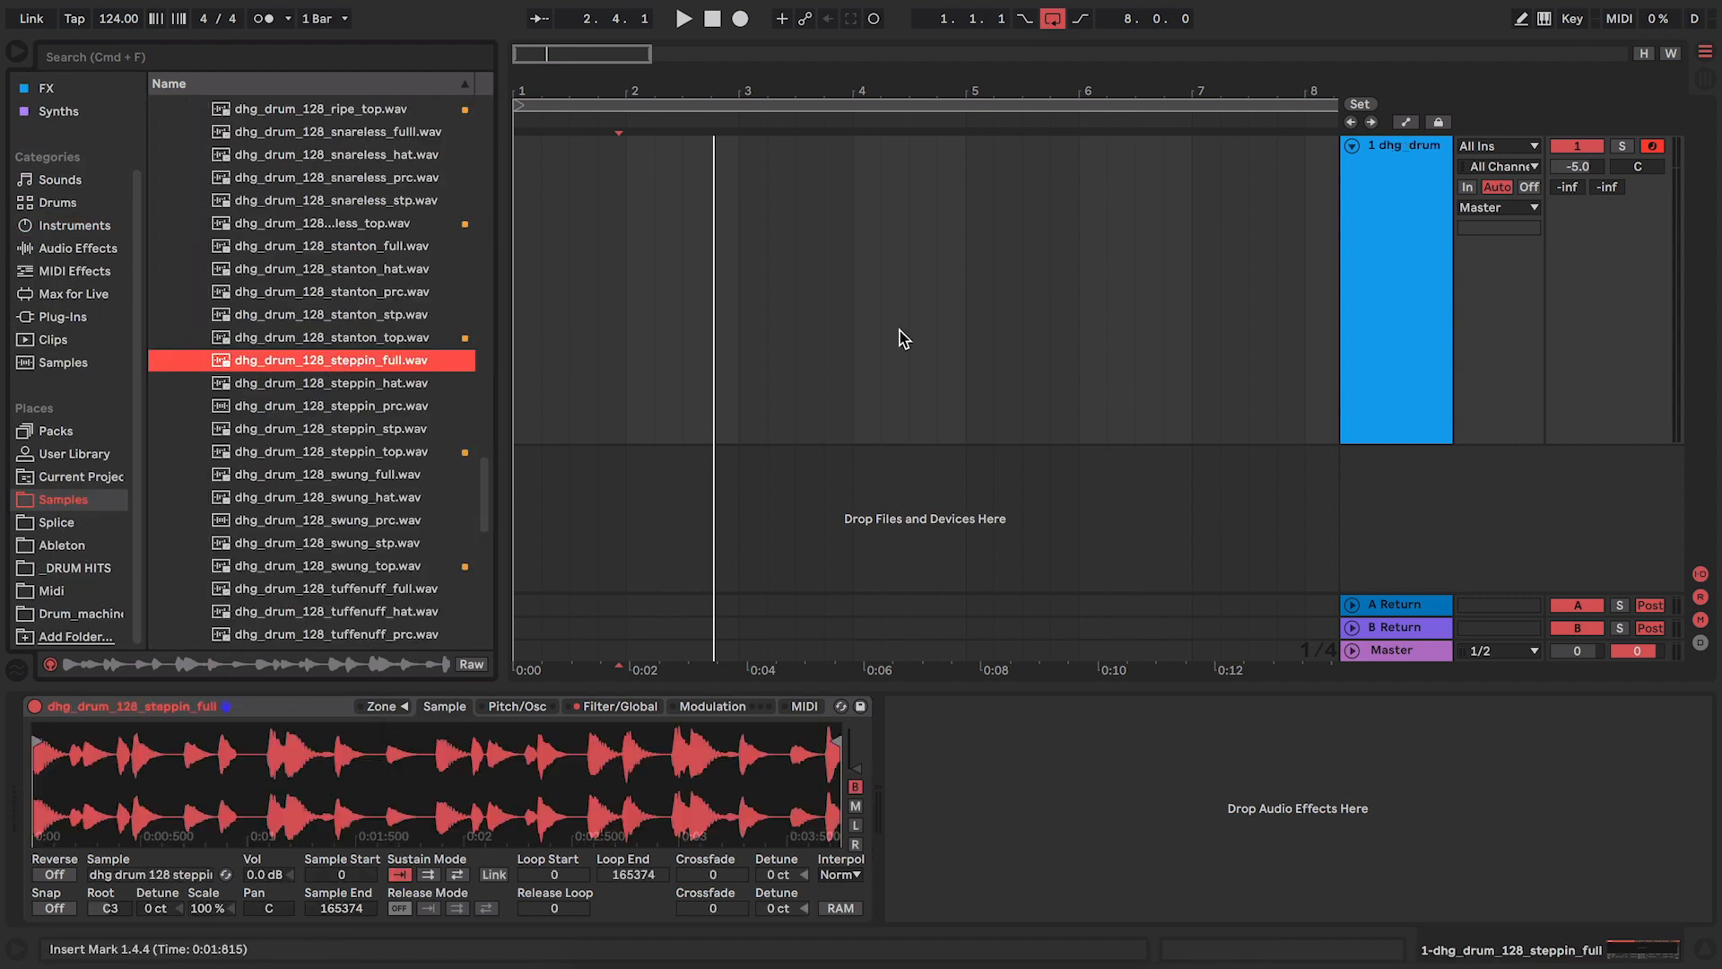
# Insert an eight-bar MIDI clip from 1.1.1 to 9.1.1 on the Sampler track.
pyautogui.moveTo(809, 81); pyautogui.dragTo(703, 100)
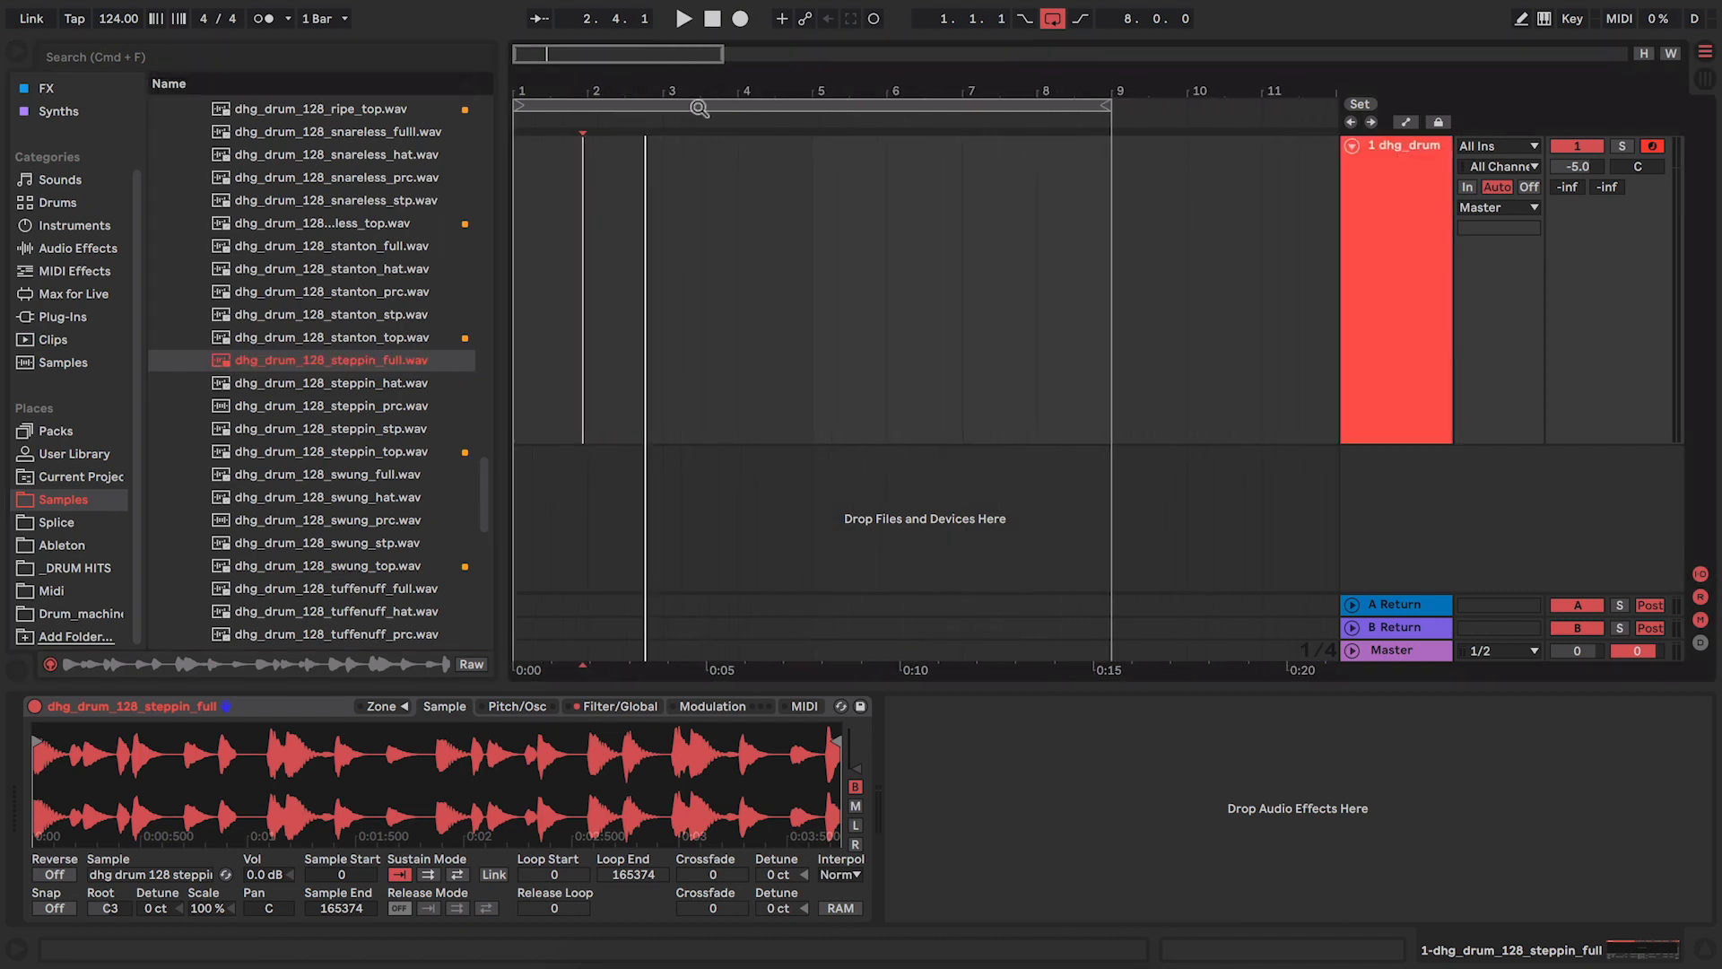
pyautogui.click(524, 274)
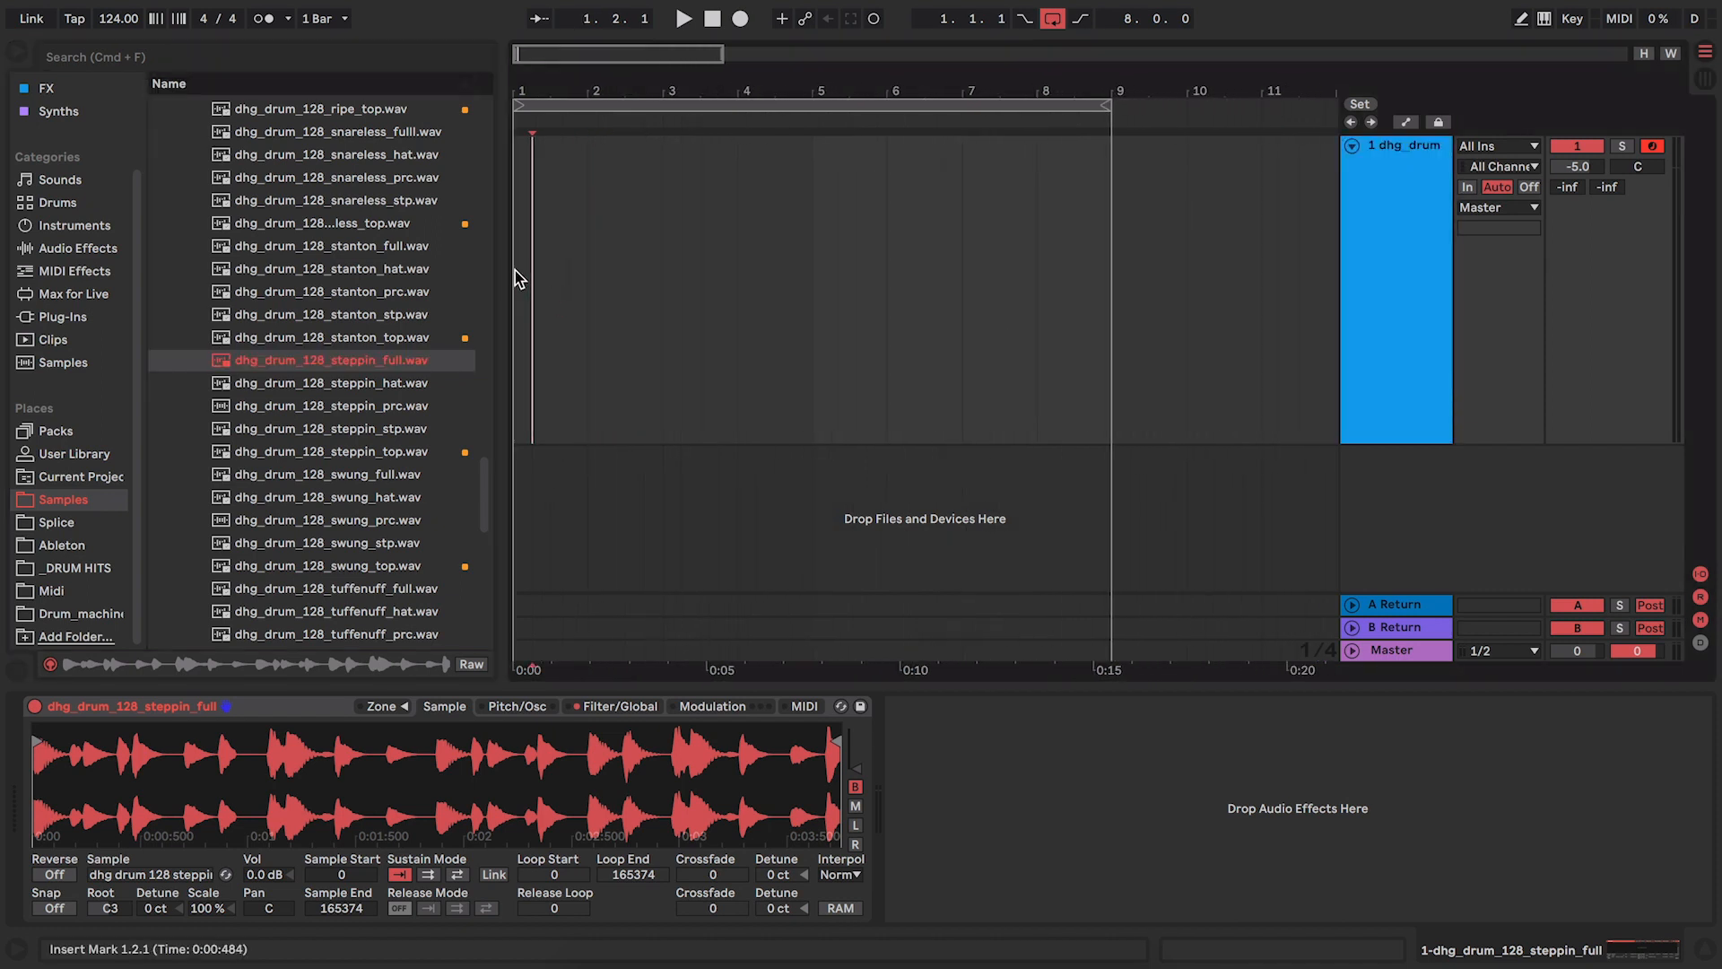
pyautogui.moveTo(524, 273); pyautogui.dragTo(1109, 234)
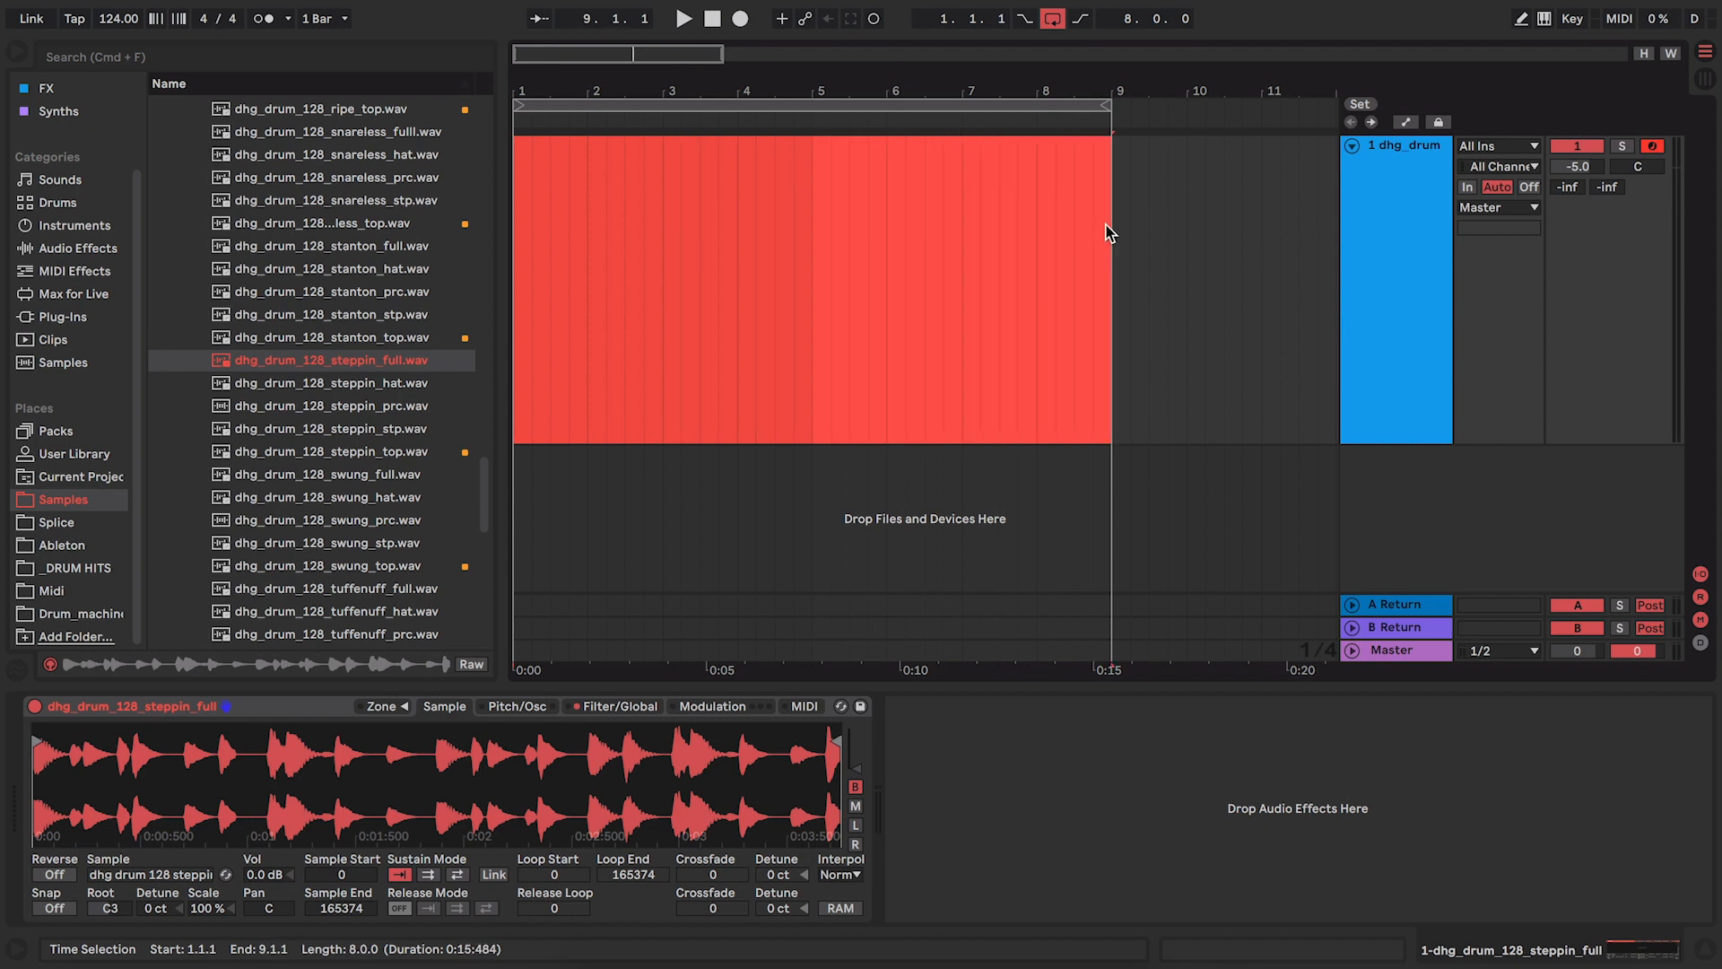
pyautogui.rightClick(1061, 177)
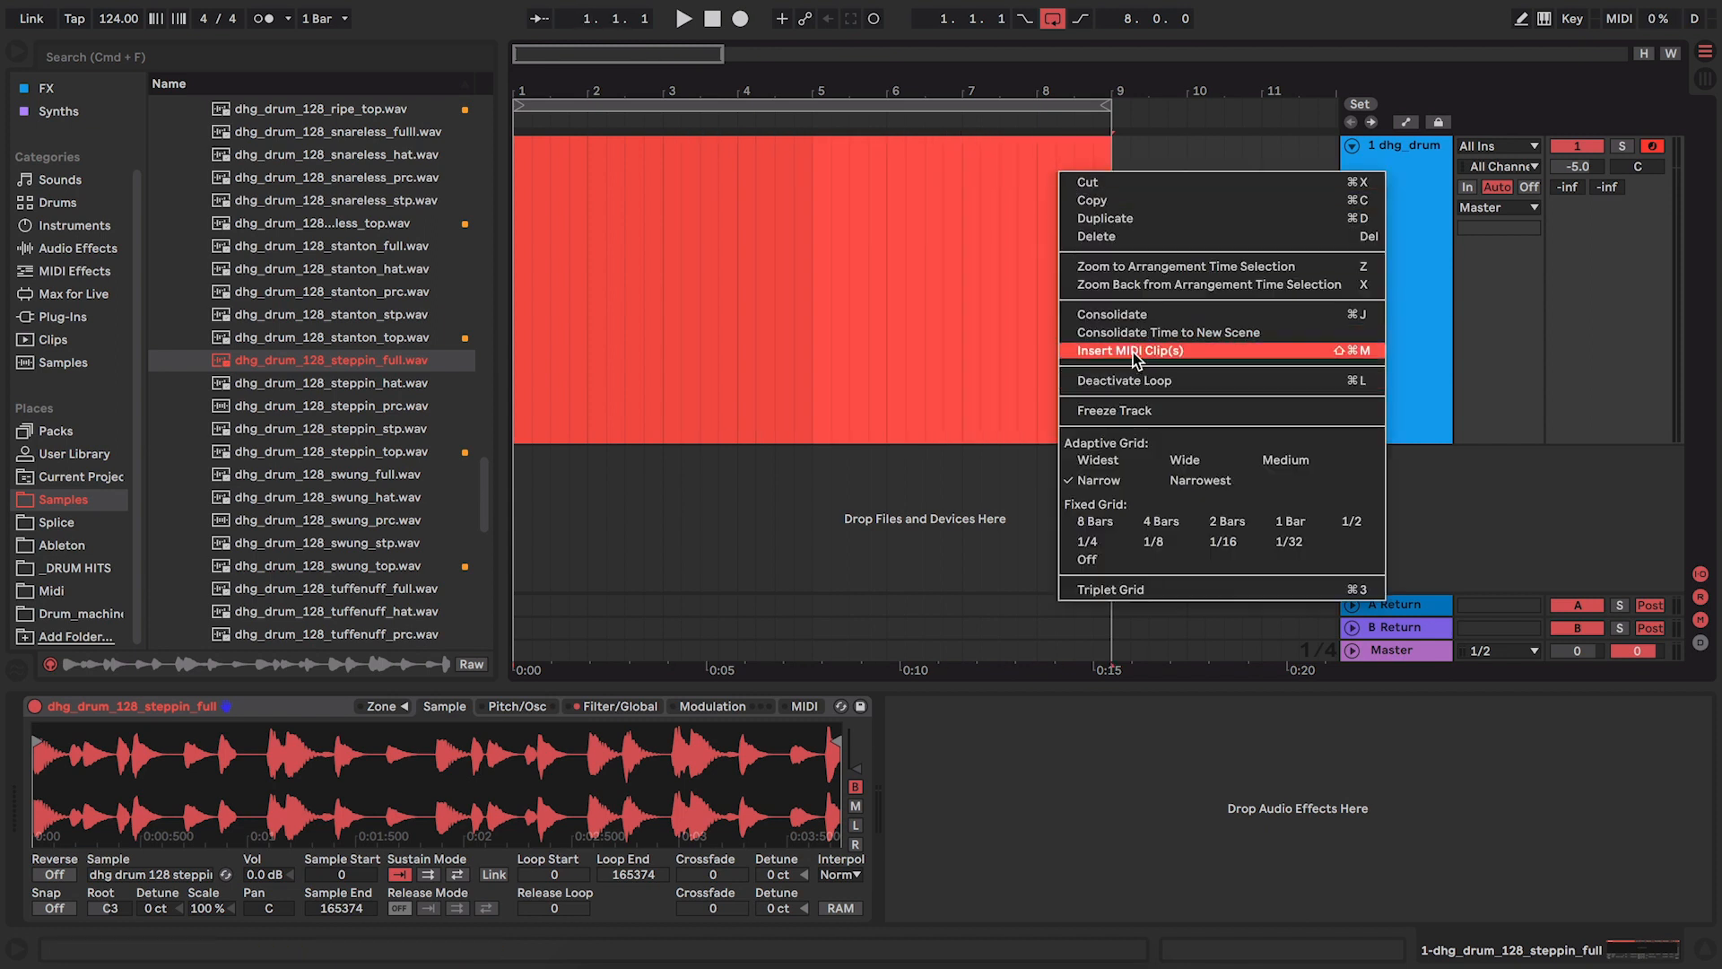
pyautogui.click(1099, 352)
# Draw a C3 note at the clip's start, stretch it over all eight bars with Legato, and return to Sampler.
pyautogui.press('b')
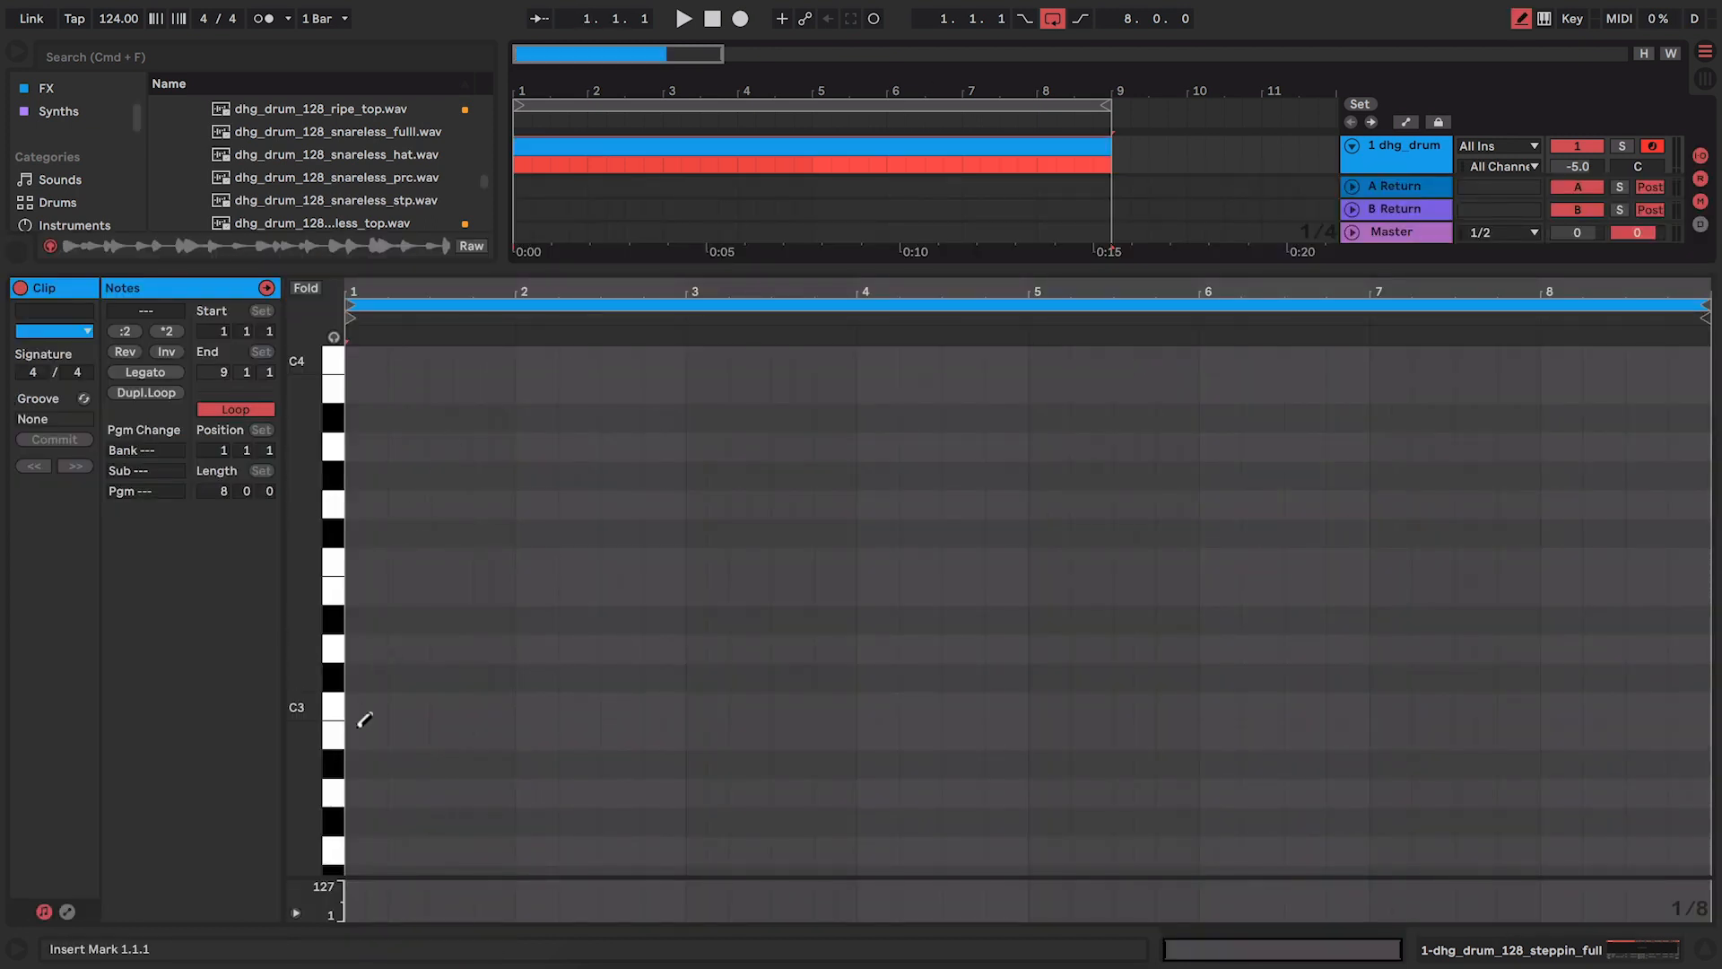
pyautogui.click(356, 706)
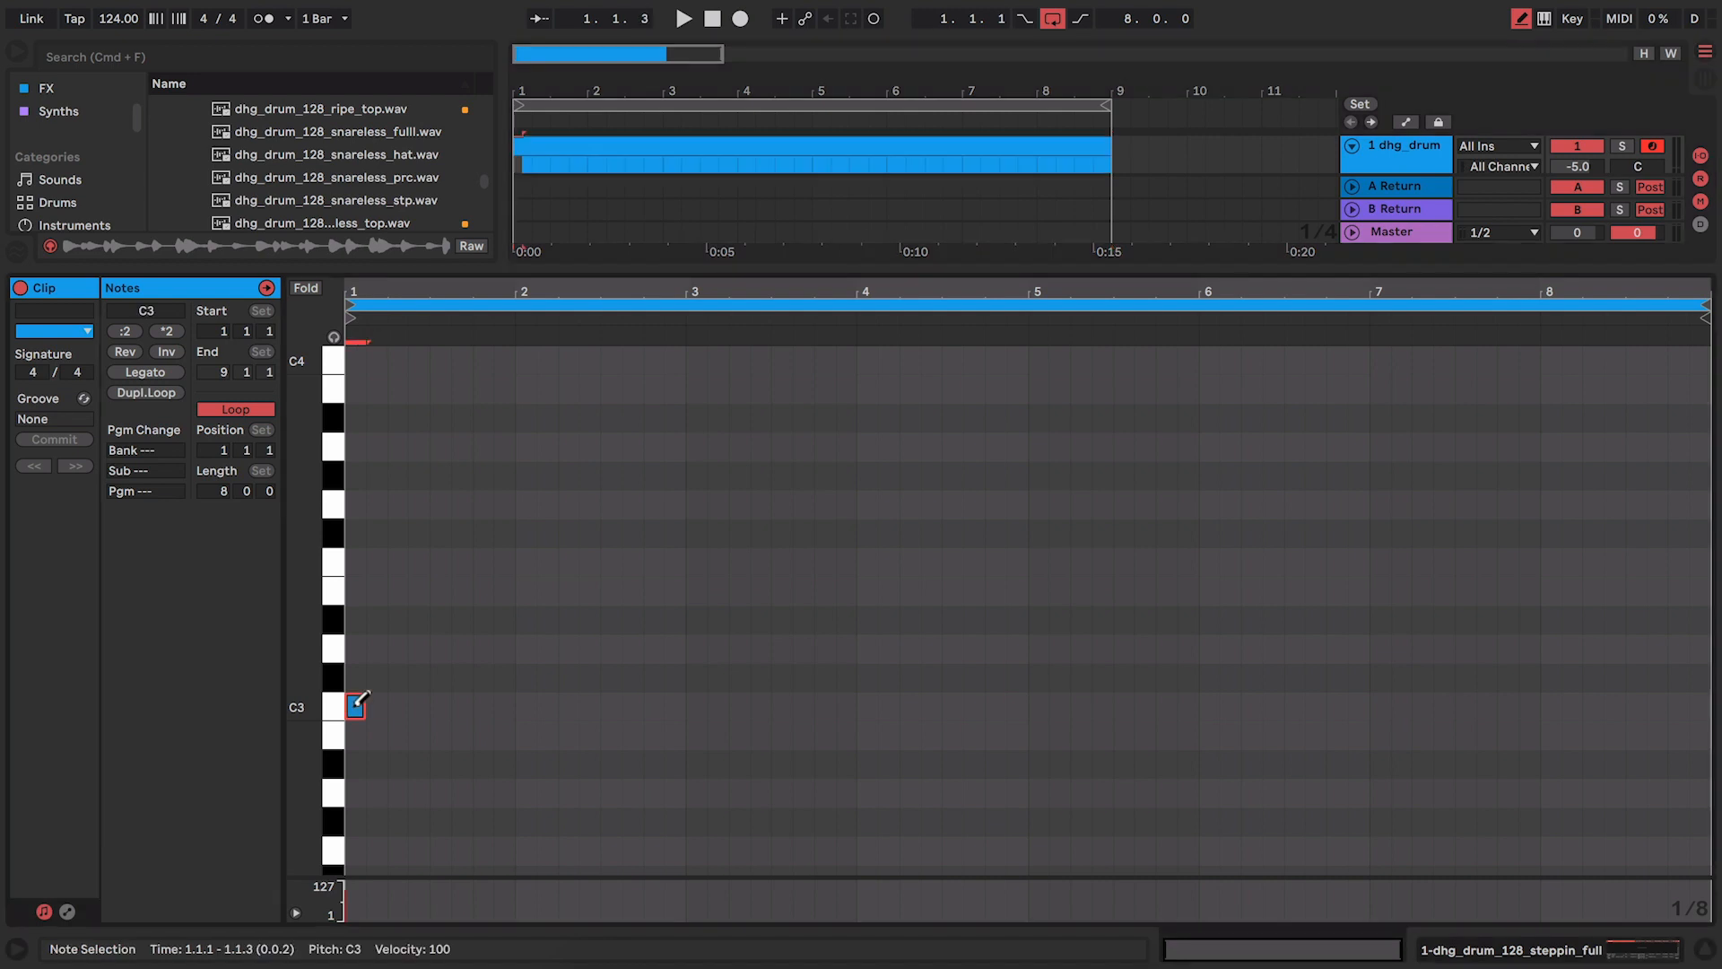
pyautogui.click(142, 371)
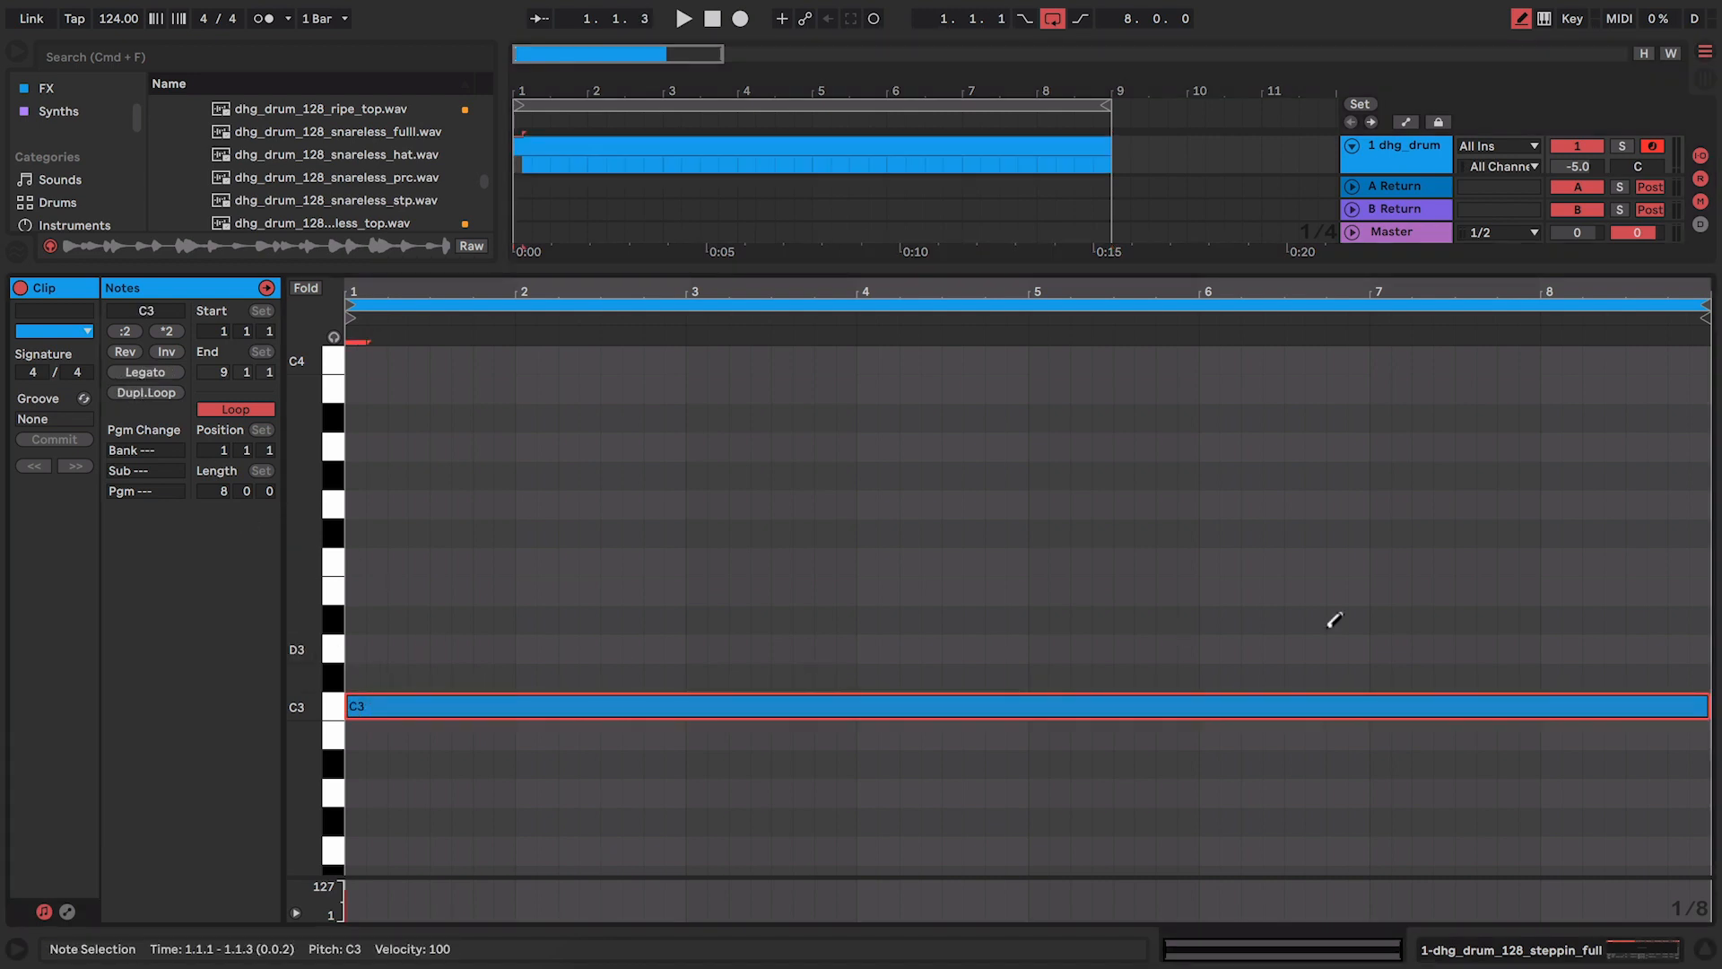
pyautogui.click(1529, 944)
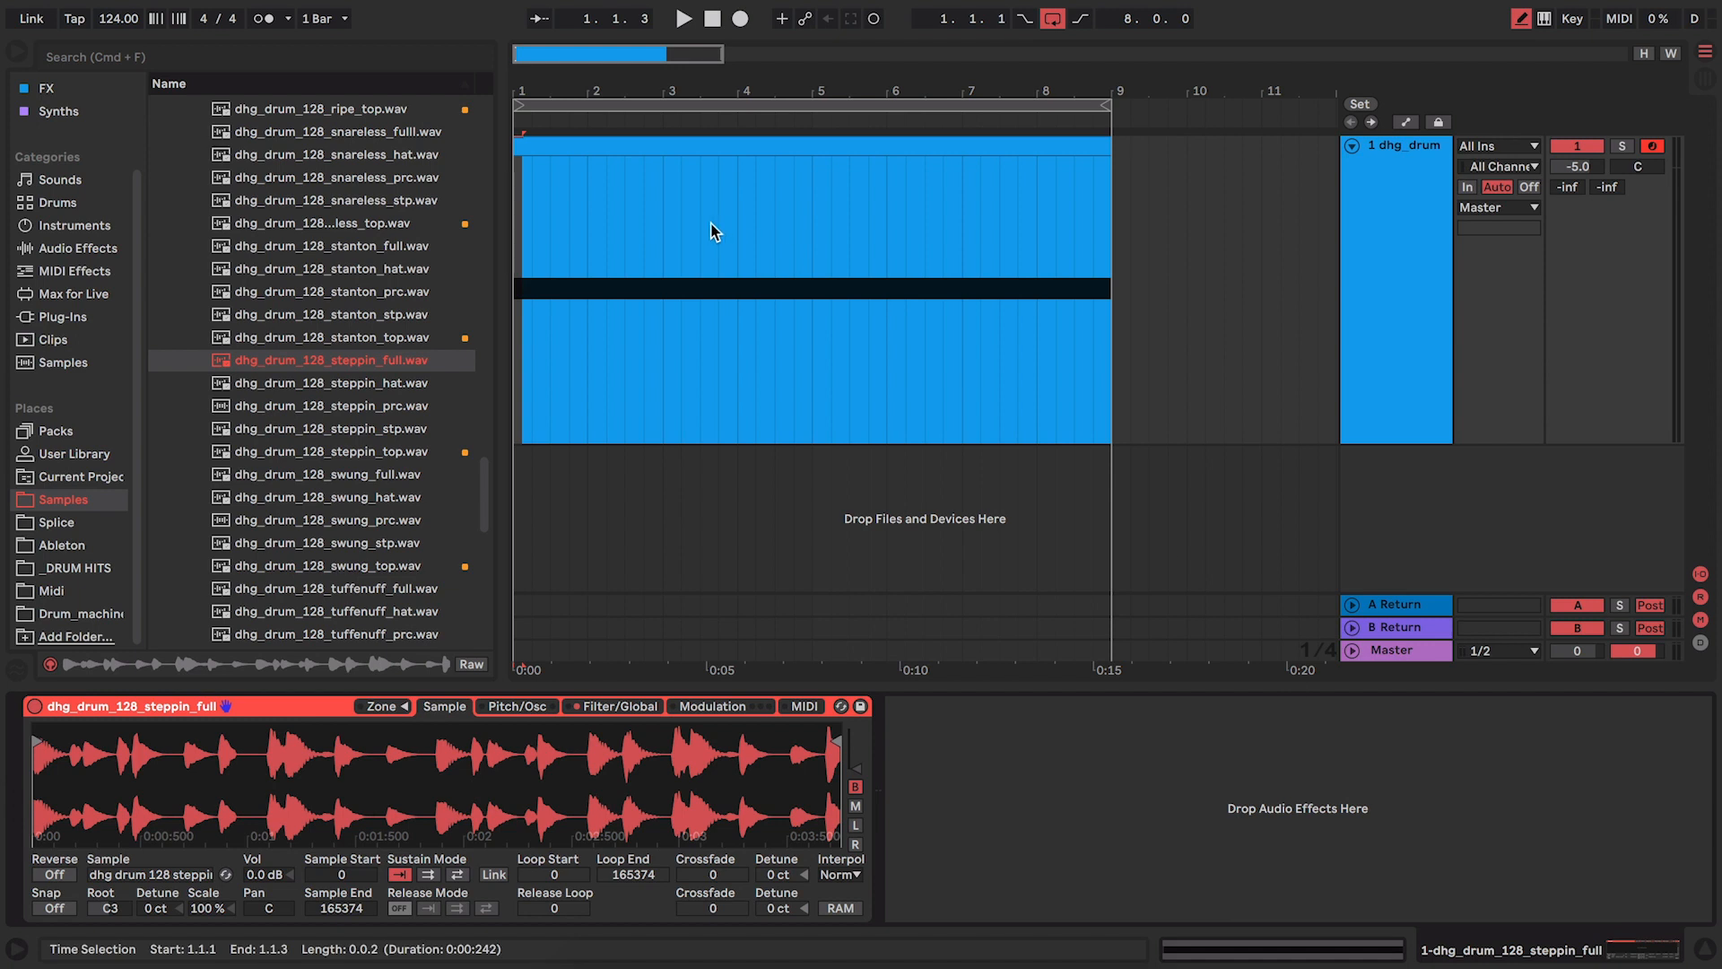
# Audition the Sampler clip from 3.3.1 and return the insert marker to the clip's start.
pyautogui.click(701, 186)
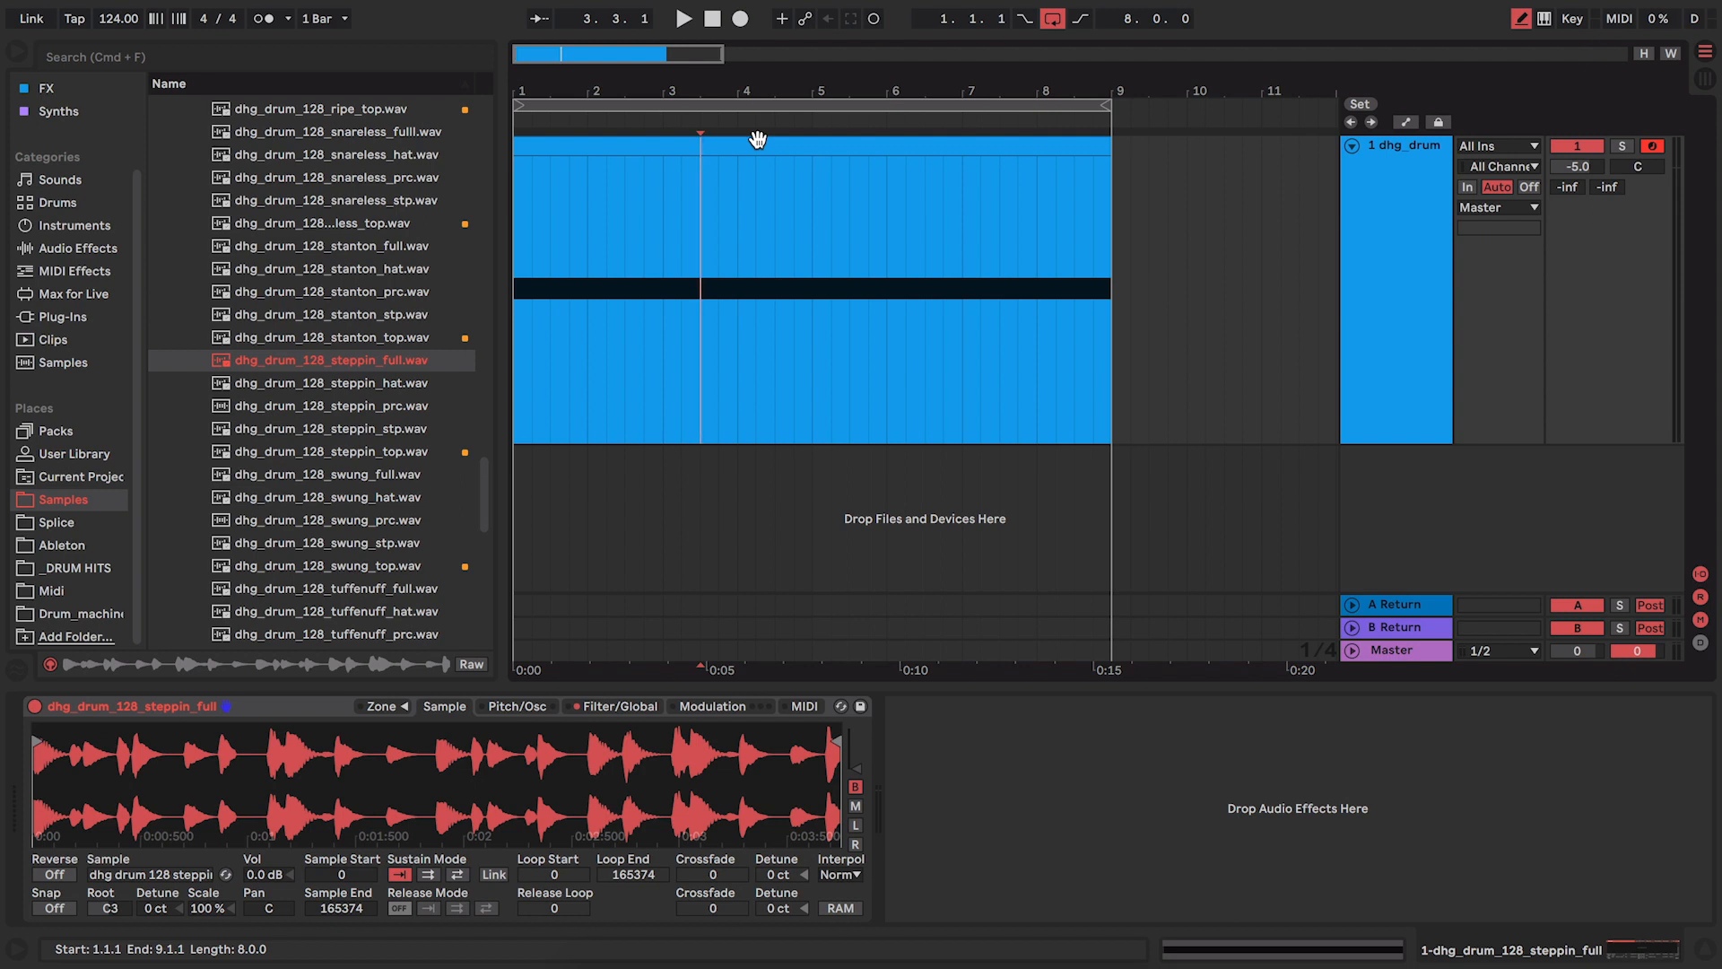
pyautogui.press('space')
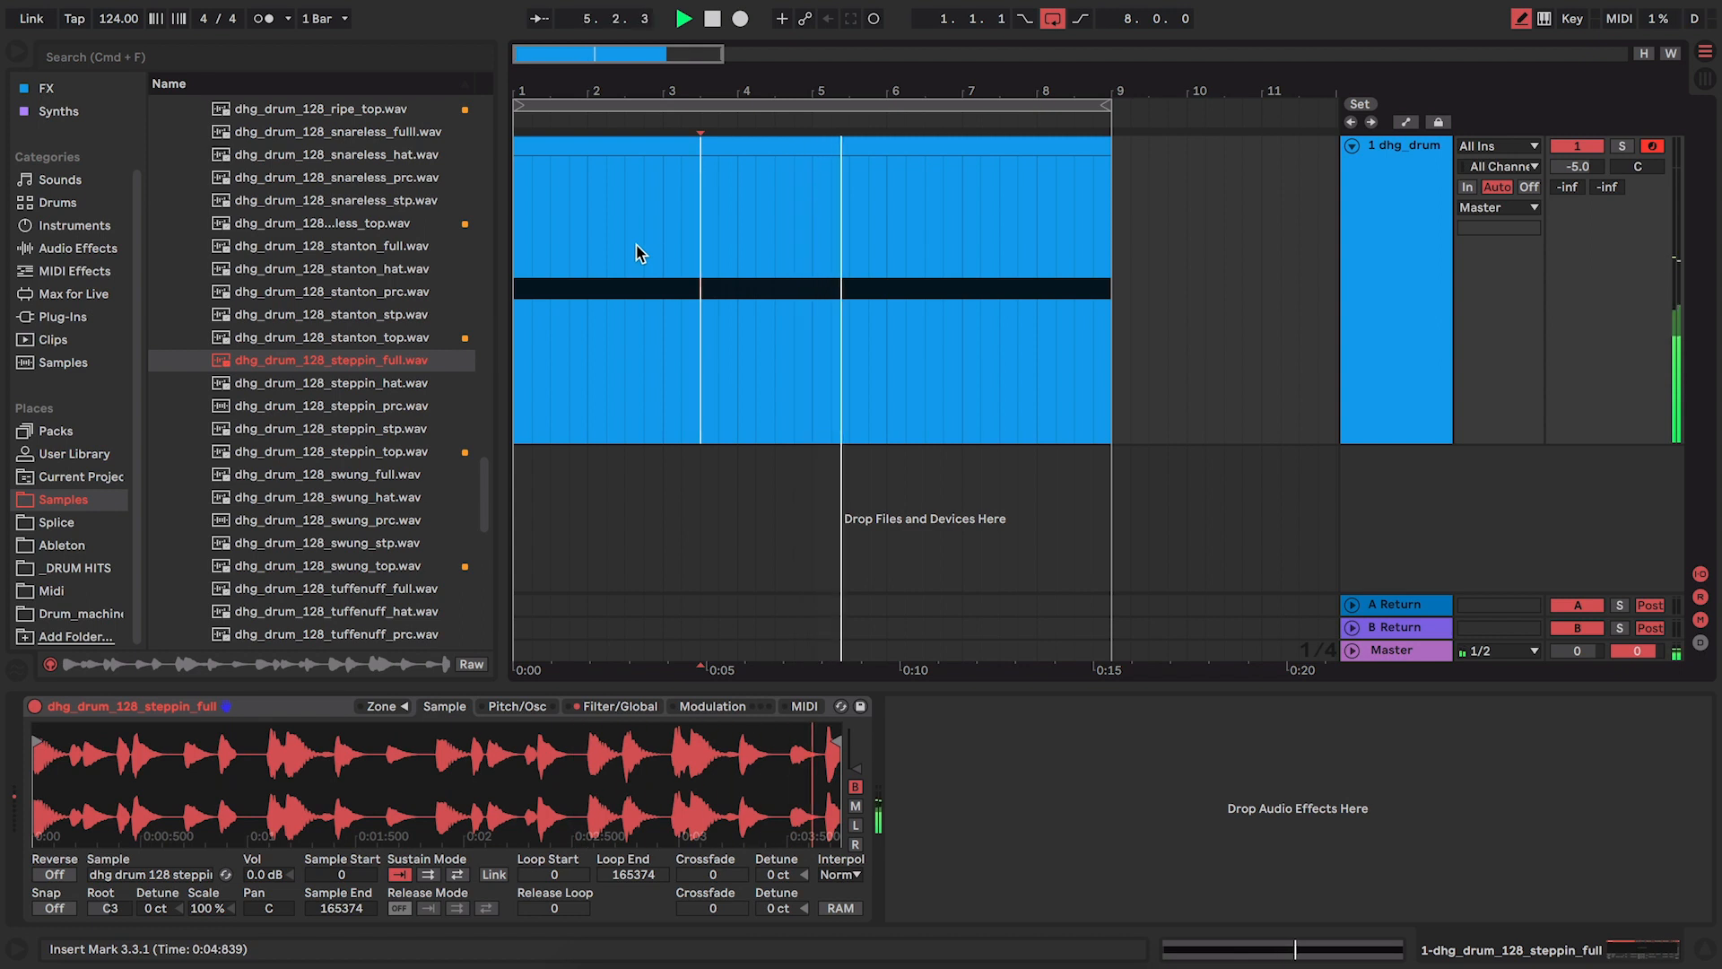
pyautogui.press('space')
pyautogui.click(518, 263)
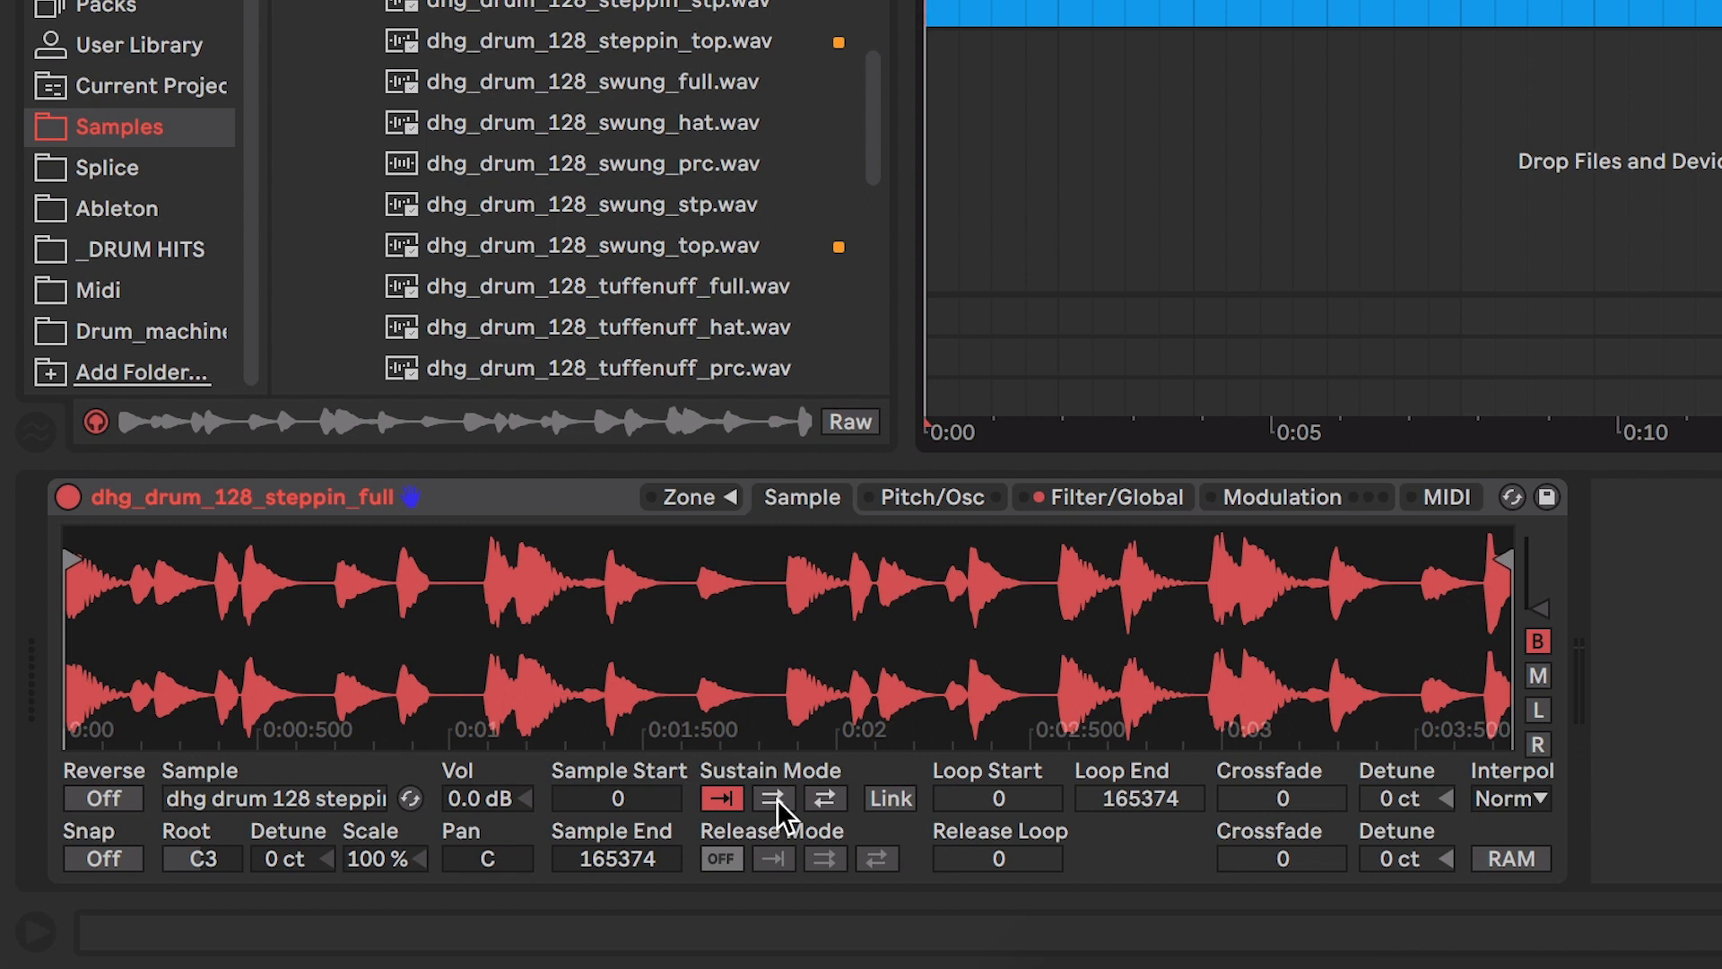
# Set Sampler's sustain mode to back-and-forth looping and place the loop around one hit, from 80353 to 89444.
pyautogui.click(825, 798)
pyautogui.press('space')
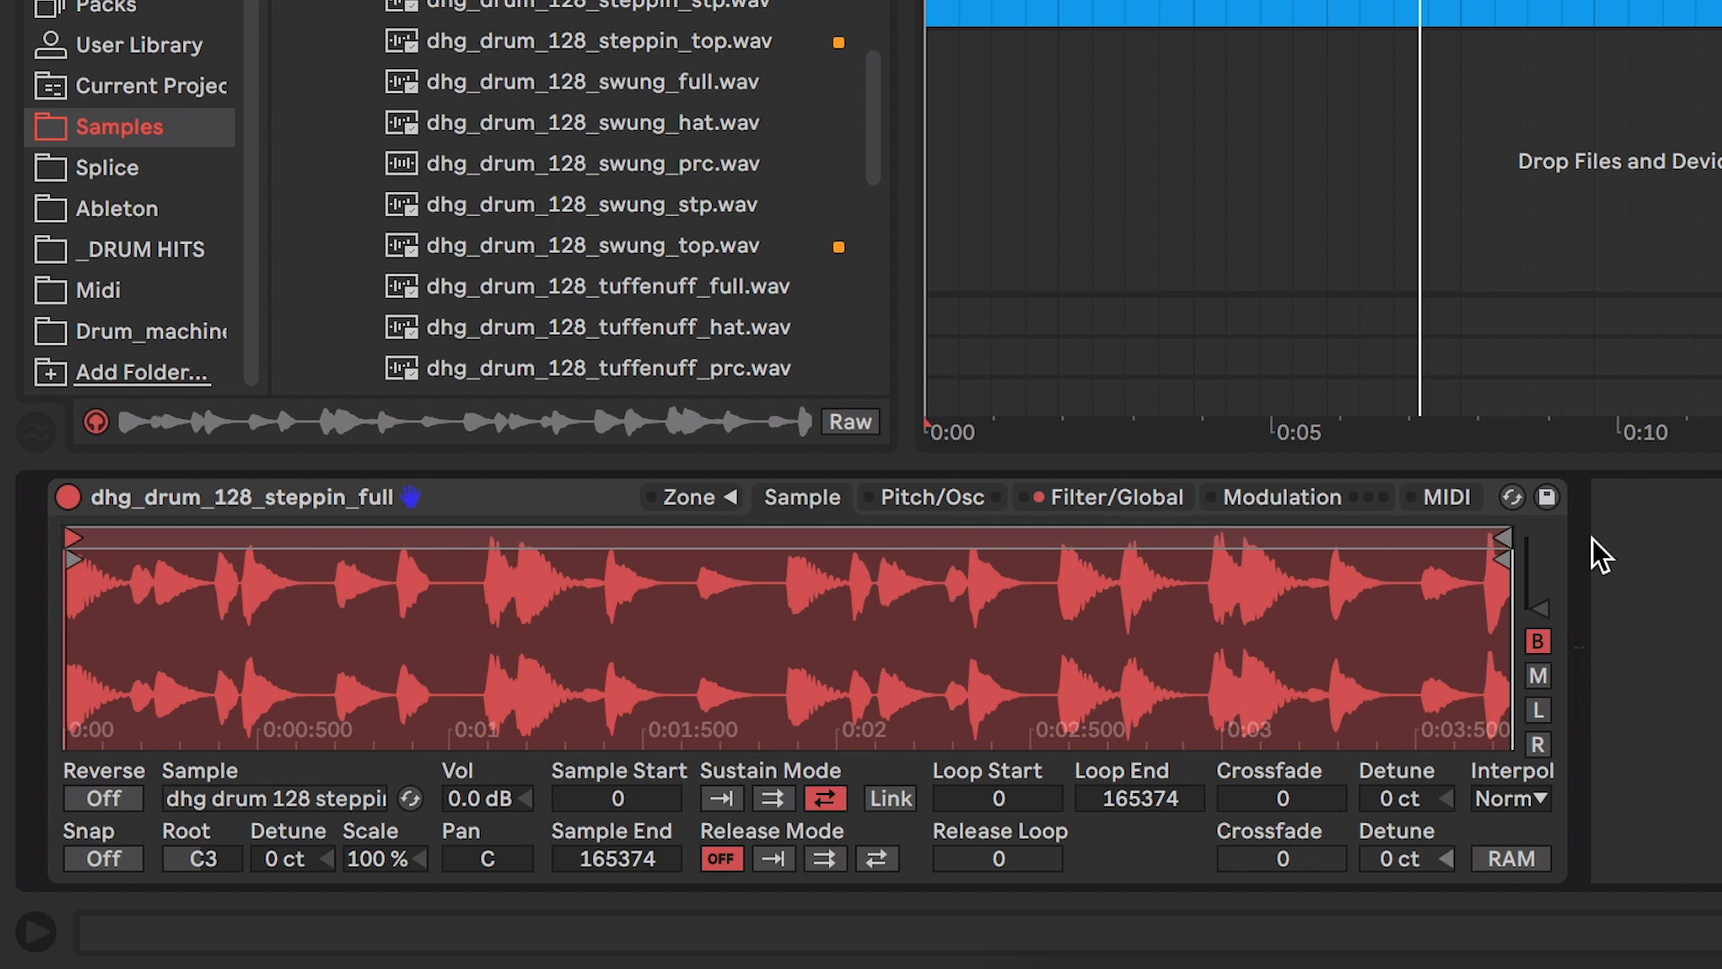
pyautogui.moveTo(1499, 538); pyautogui.dragTo(834, 500)
pyautogui.moveTo(71, 539); pyautogui.dragTo(770, 527)
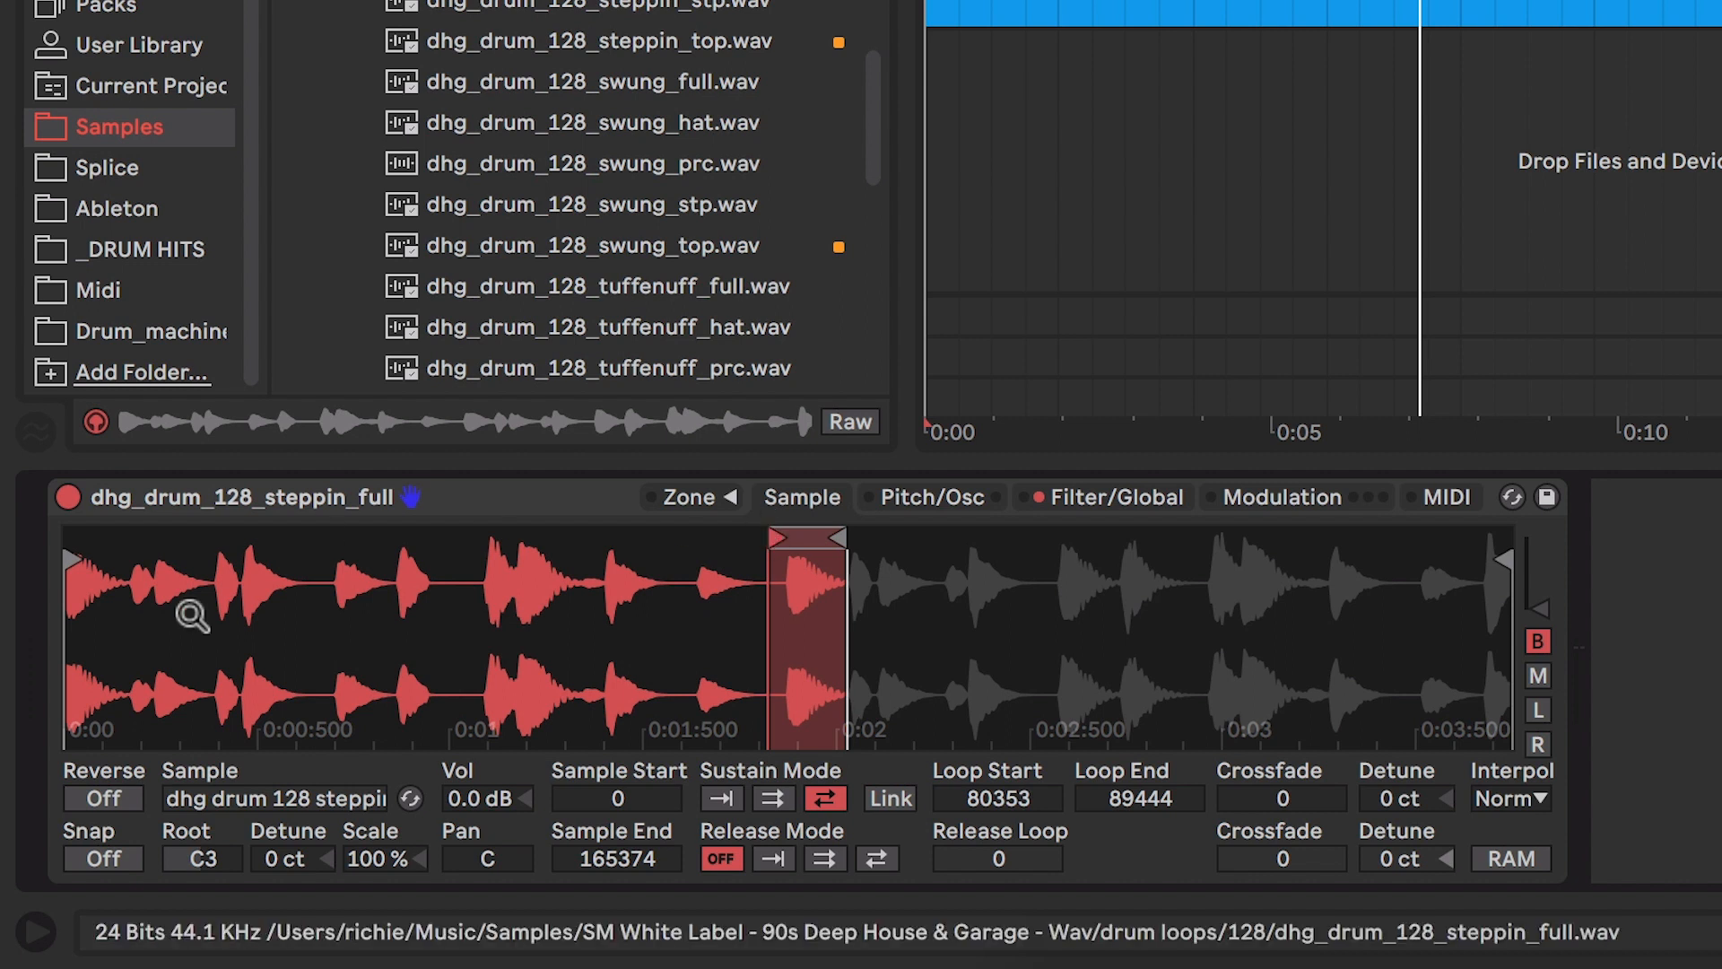
# Move the sample start to 82640, at the transient of the looped hit, and play the result.
pyautogui.moveTo(72, 556)
pyautogui.mouseDown()
pyautogui.moveTo(774, 561)
pyautogui.moveTo(743, 592)
pyautogui.moveTo(743, 637)
pyautogui.moveTo(463, 652)
pyautogui.moveTo(464, 691)
pyautogui.mouseUp()
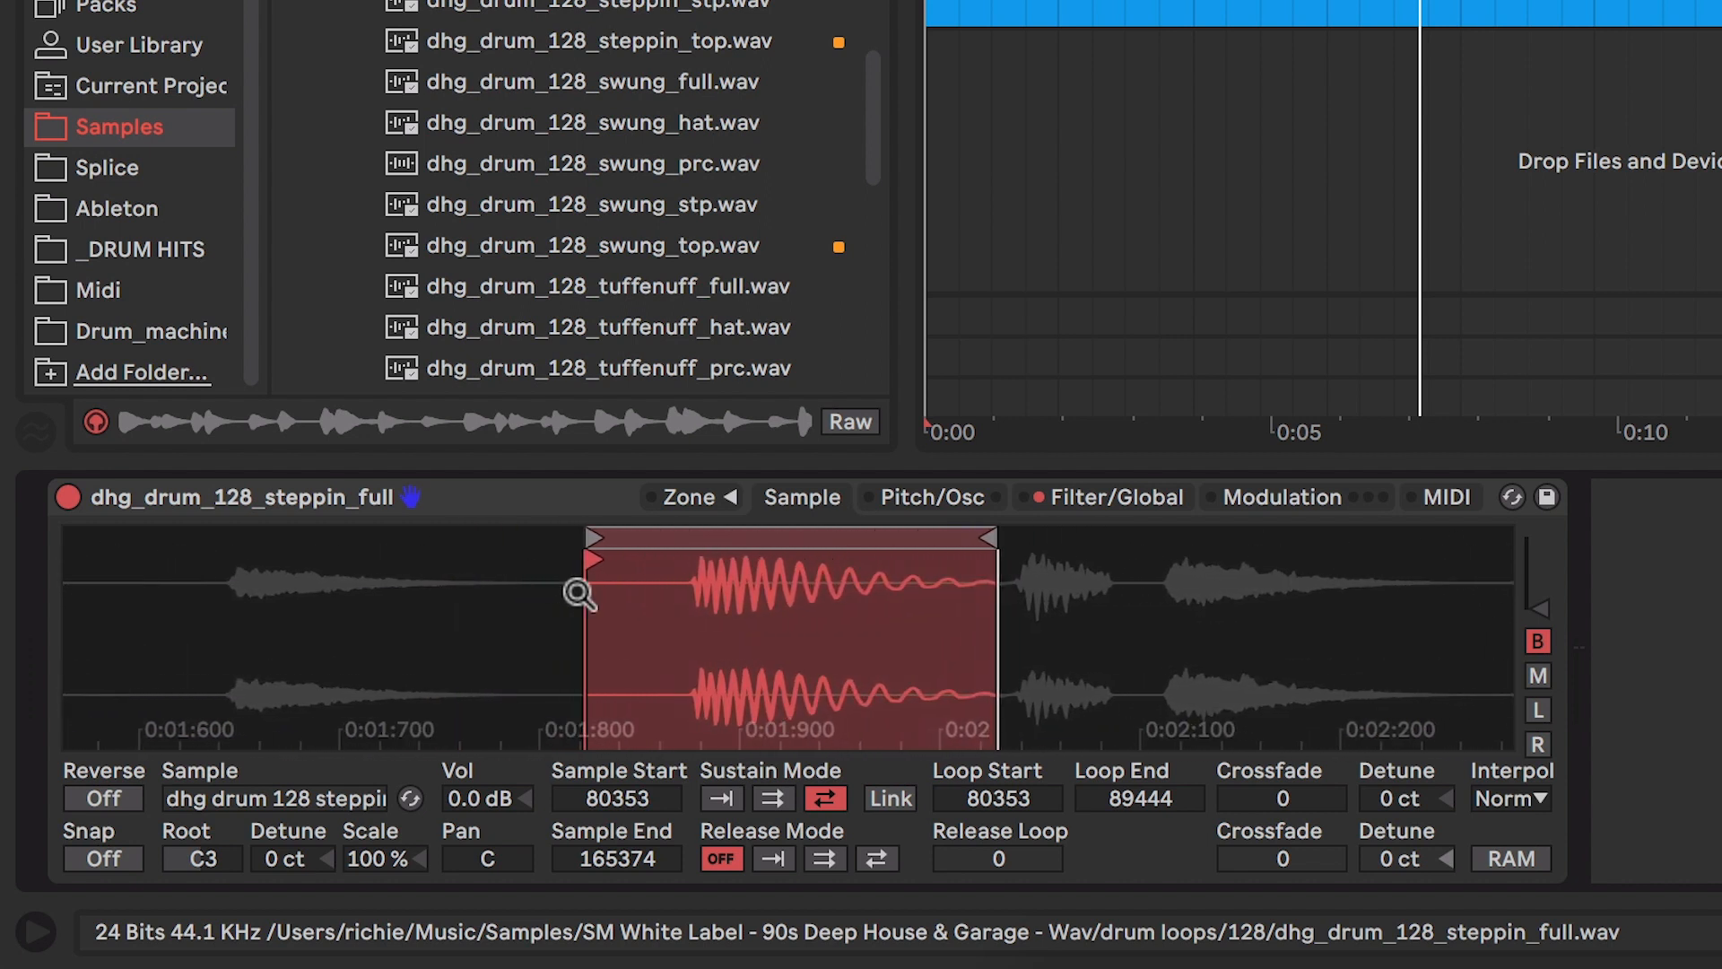
pyautogui.moveTo(592, 560); pyautogui.dragTo(698, 556)
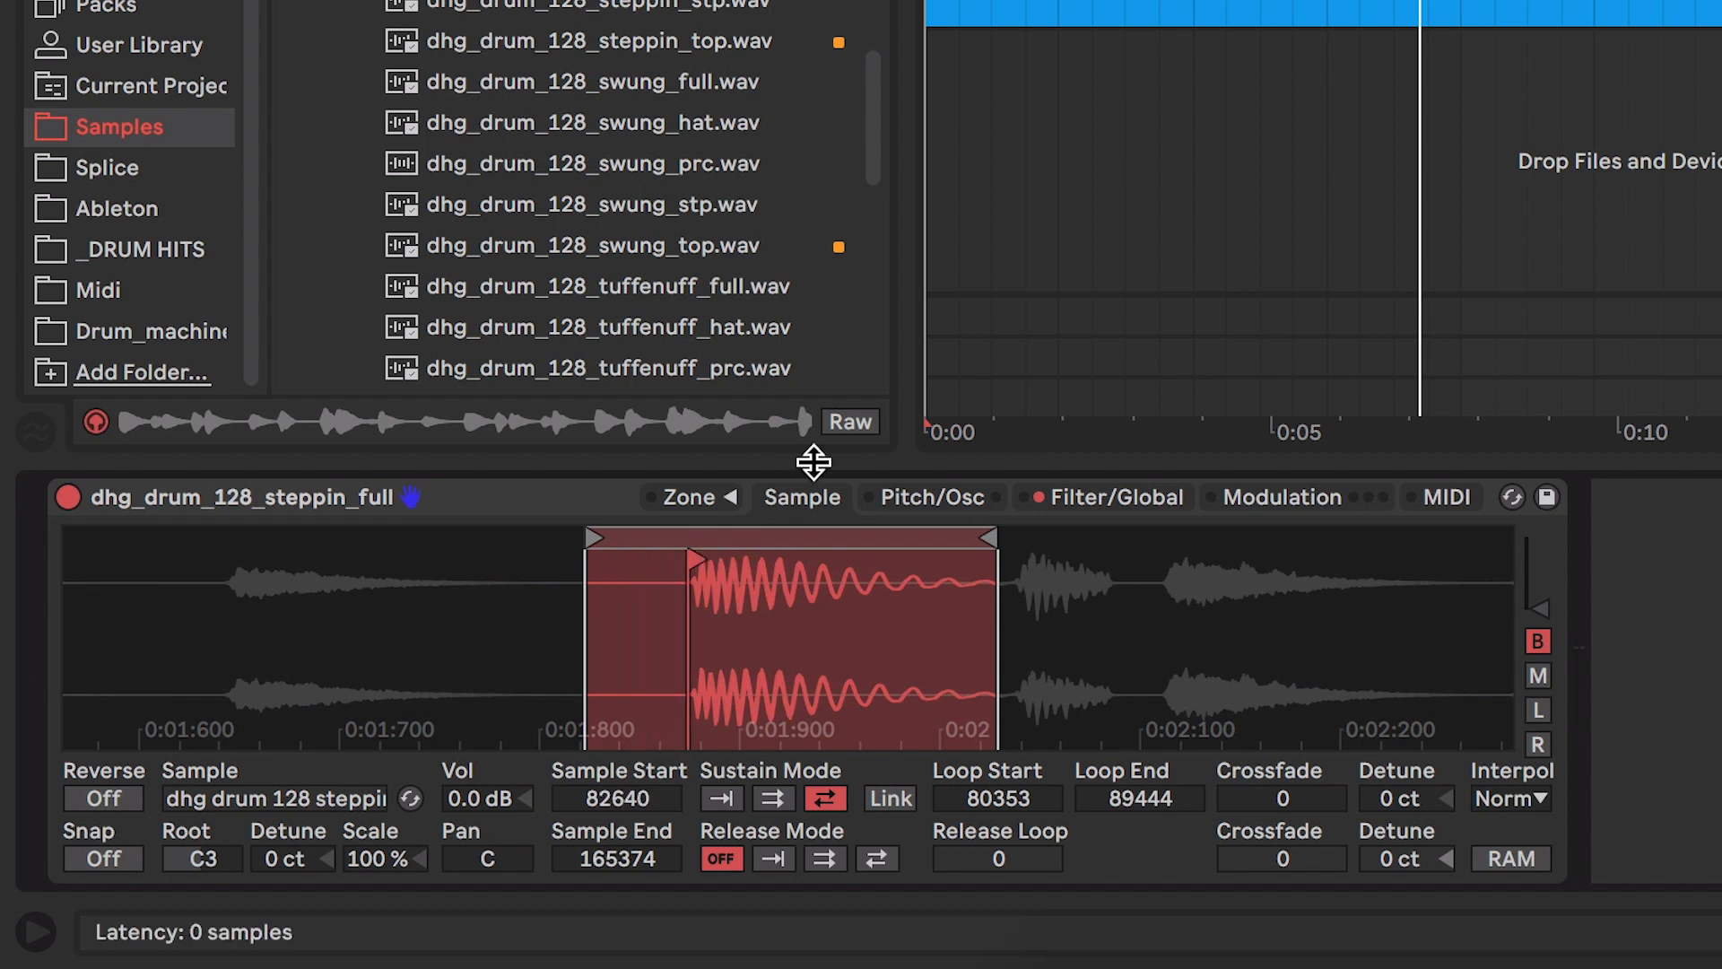
pyautogui.press('space')
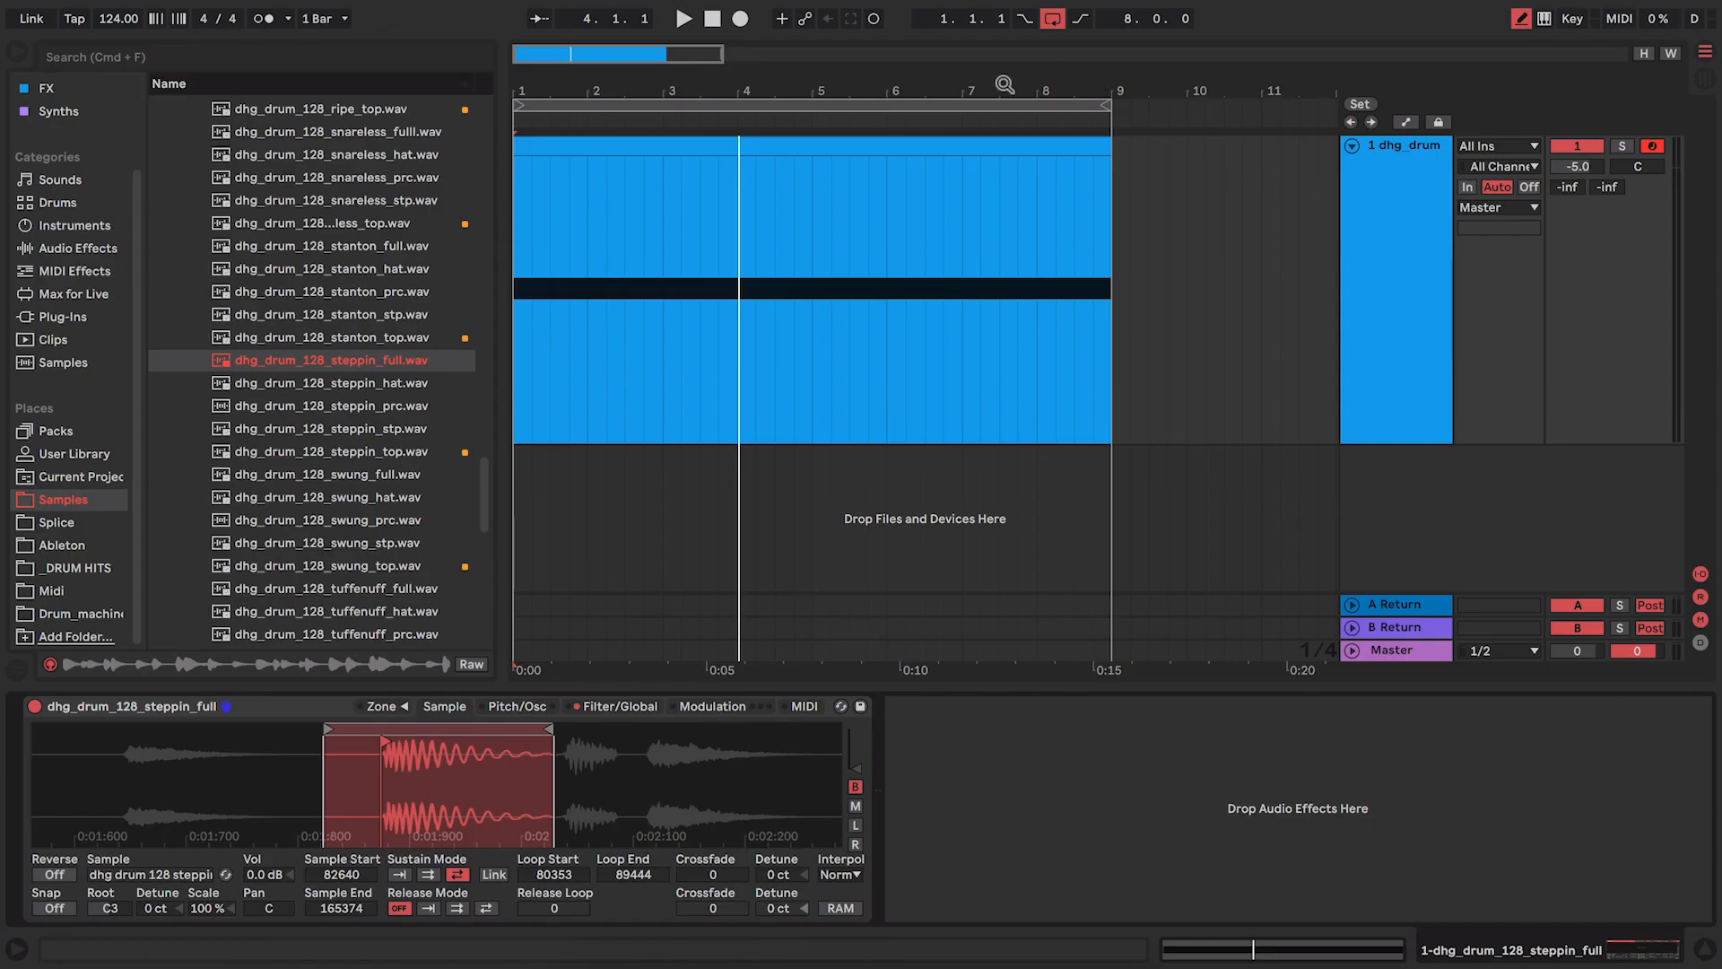
# Open the eight-bar MIDI clip and transpose its C3 note up to F#3, auditioning the pitch change.
pyautogui.doubleClick(814, 149)
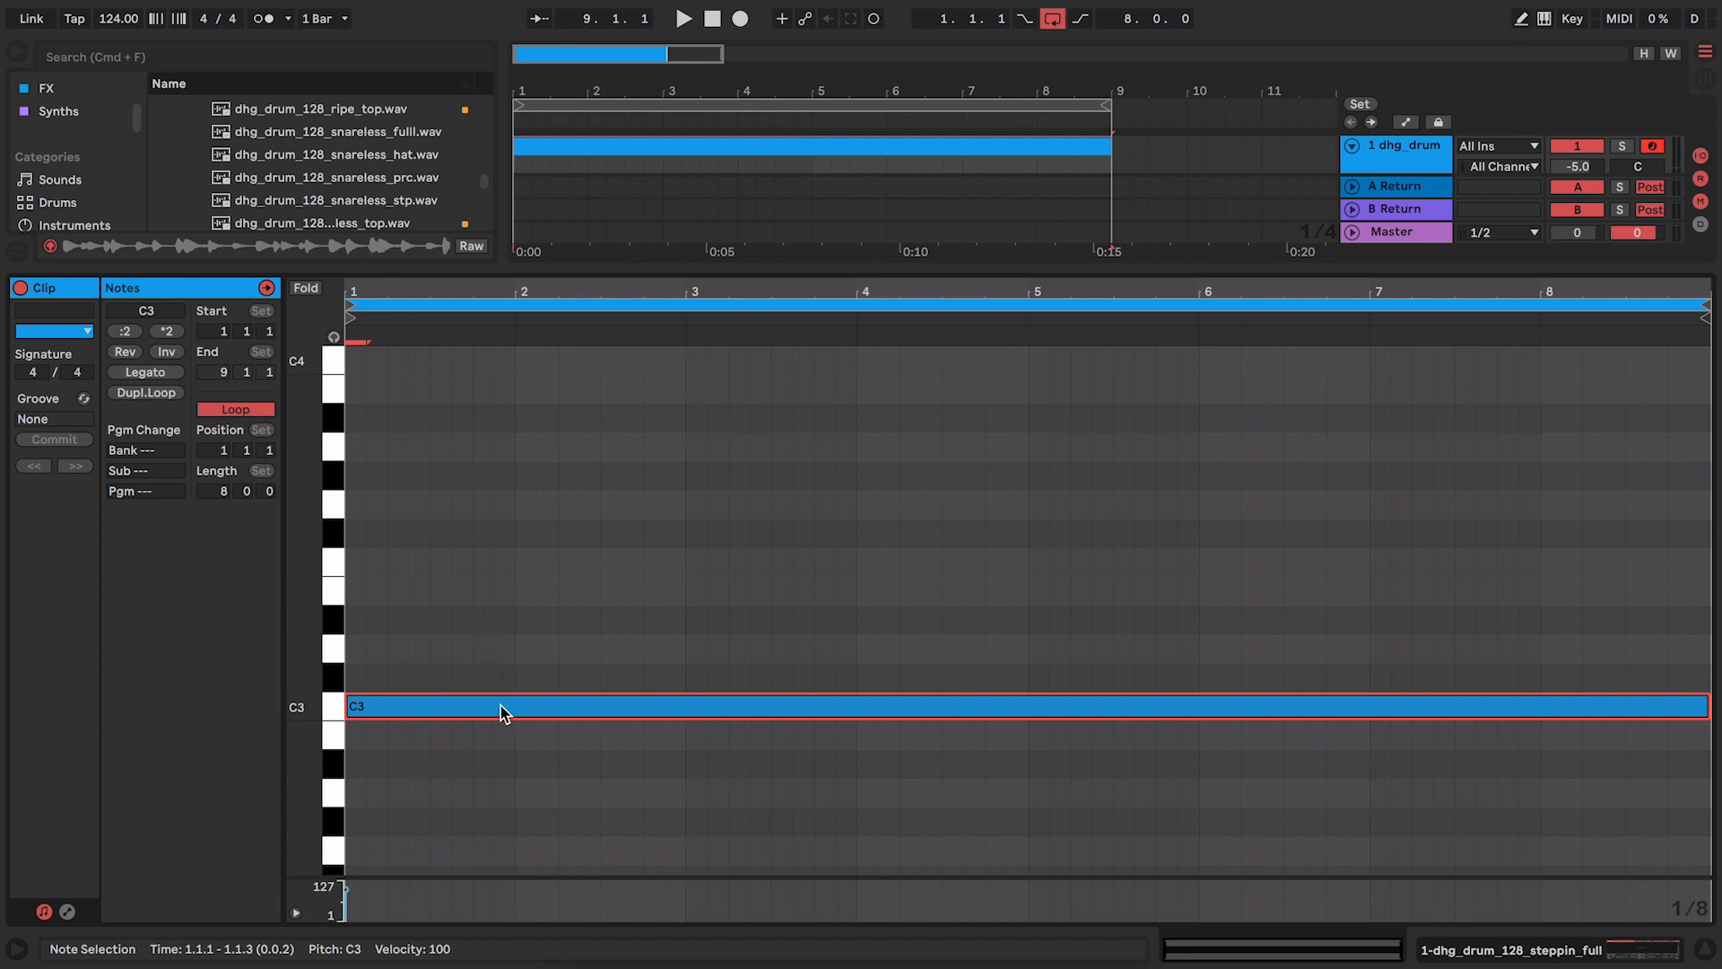
pyautogui.press('space')
pyautogui.moveTo(500, 675); pyautogui.dragTo(519, 534)
pyautogui.press('space')
pyautogui.press('space')
pyautogui.press('space')
pyautogui.press('space')
pyautogui.press('space')
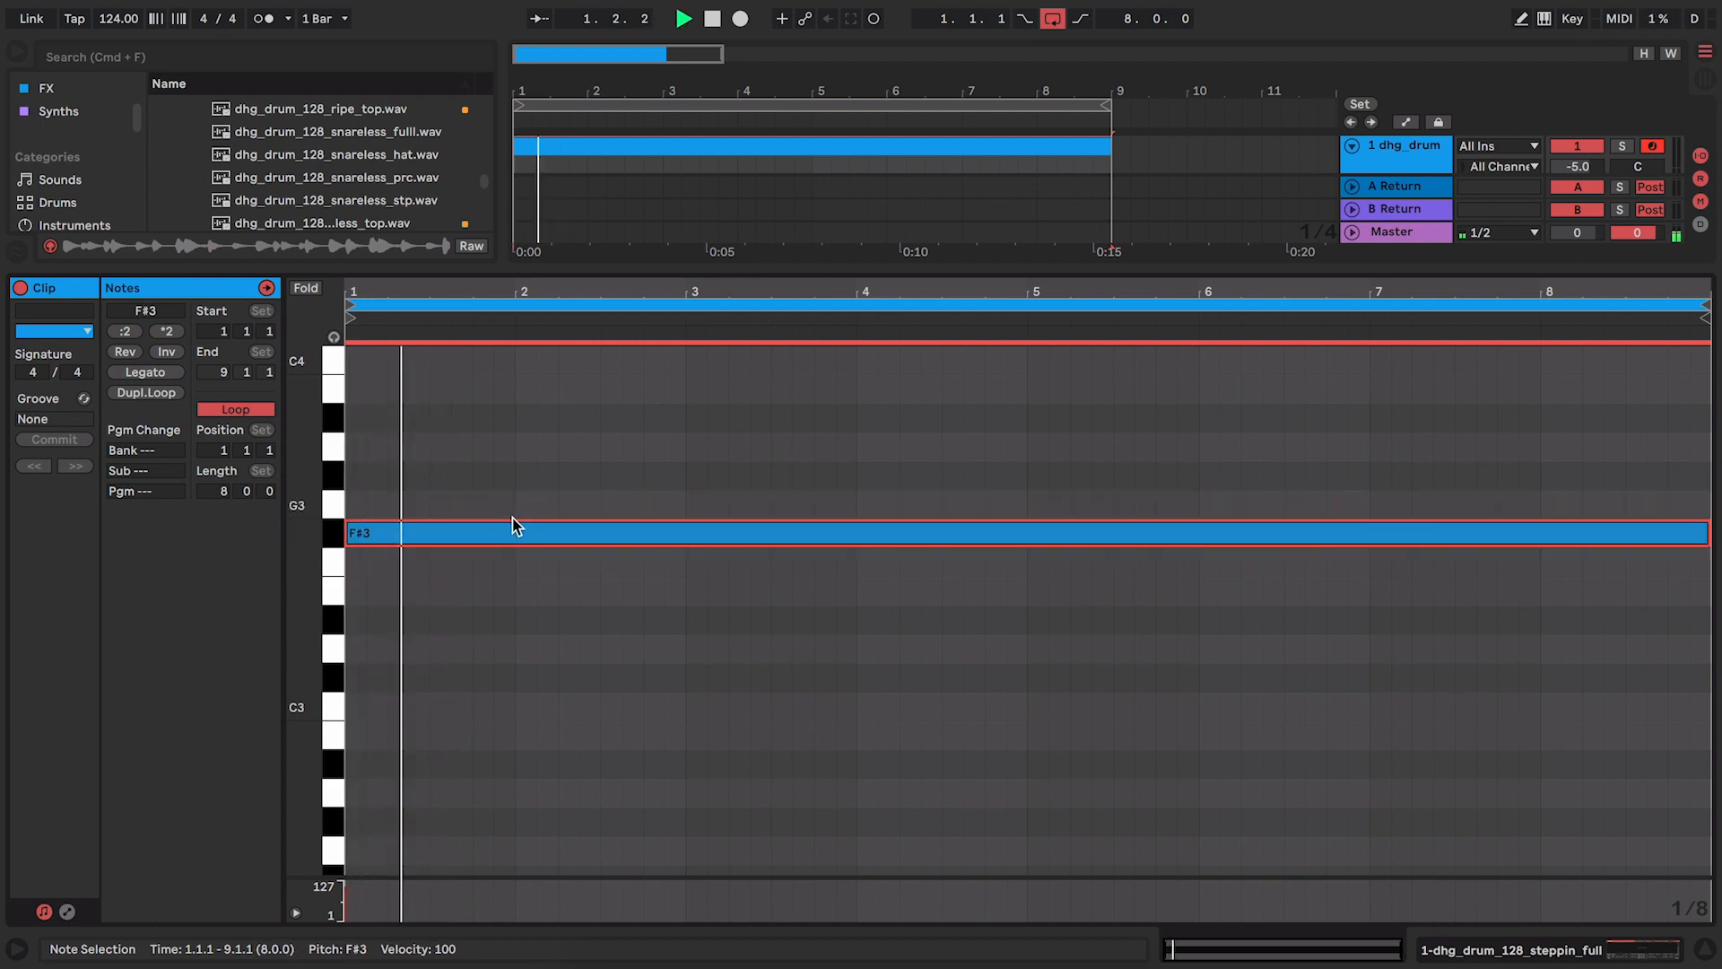
pyautogui.press('space')
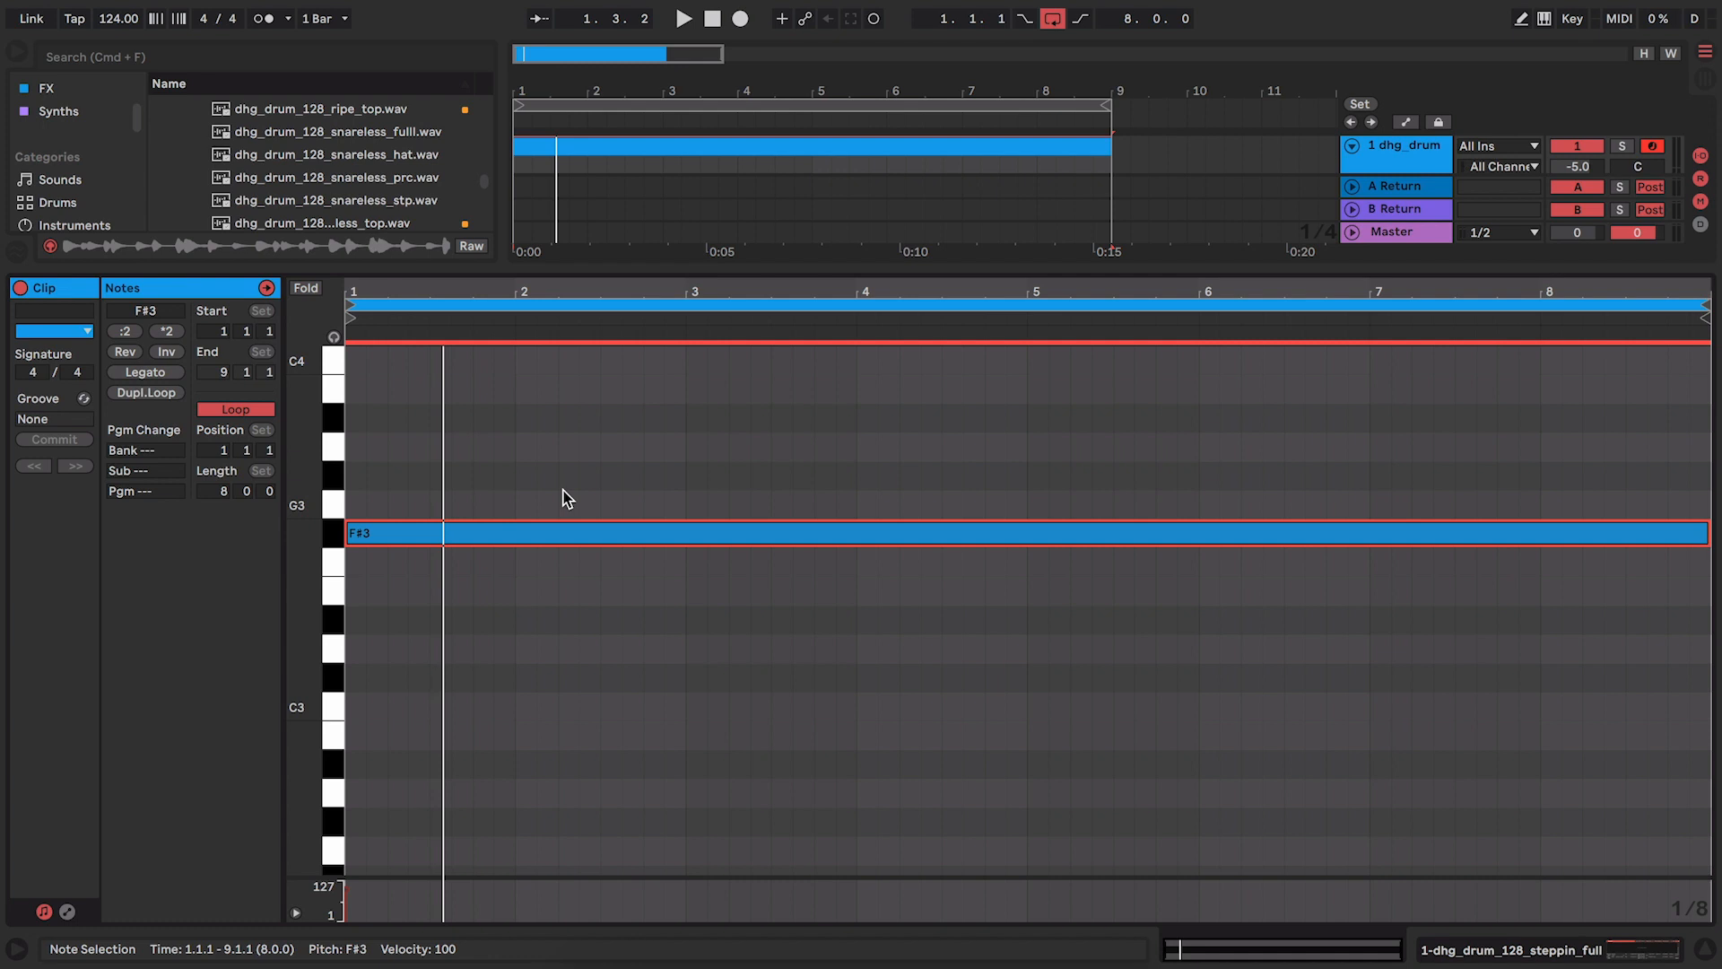
# Raise the eight-bar note to G#3 and return to Sampler.
pyautogui.scroll(2, 567, 498)
pyautogui.moveTo(504, 577); pyautogui.dragTo(490, 522)
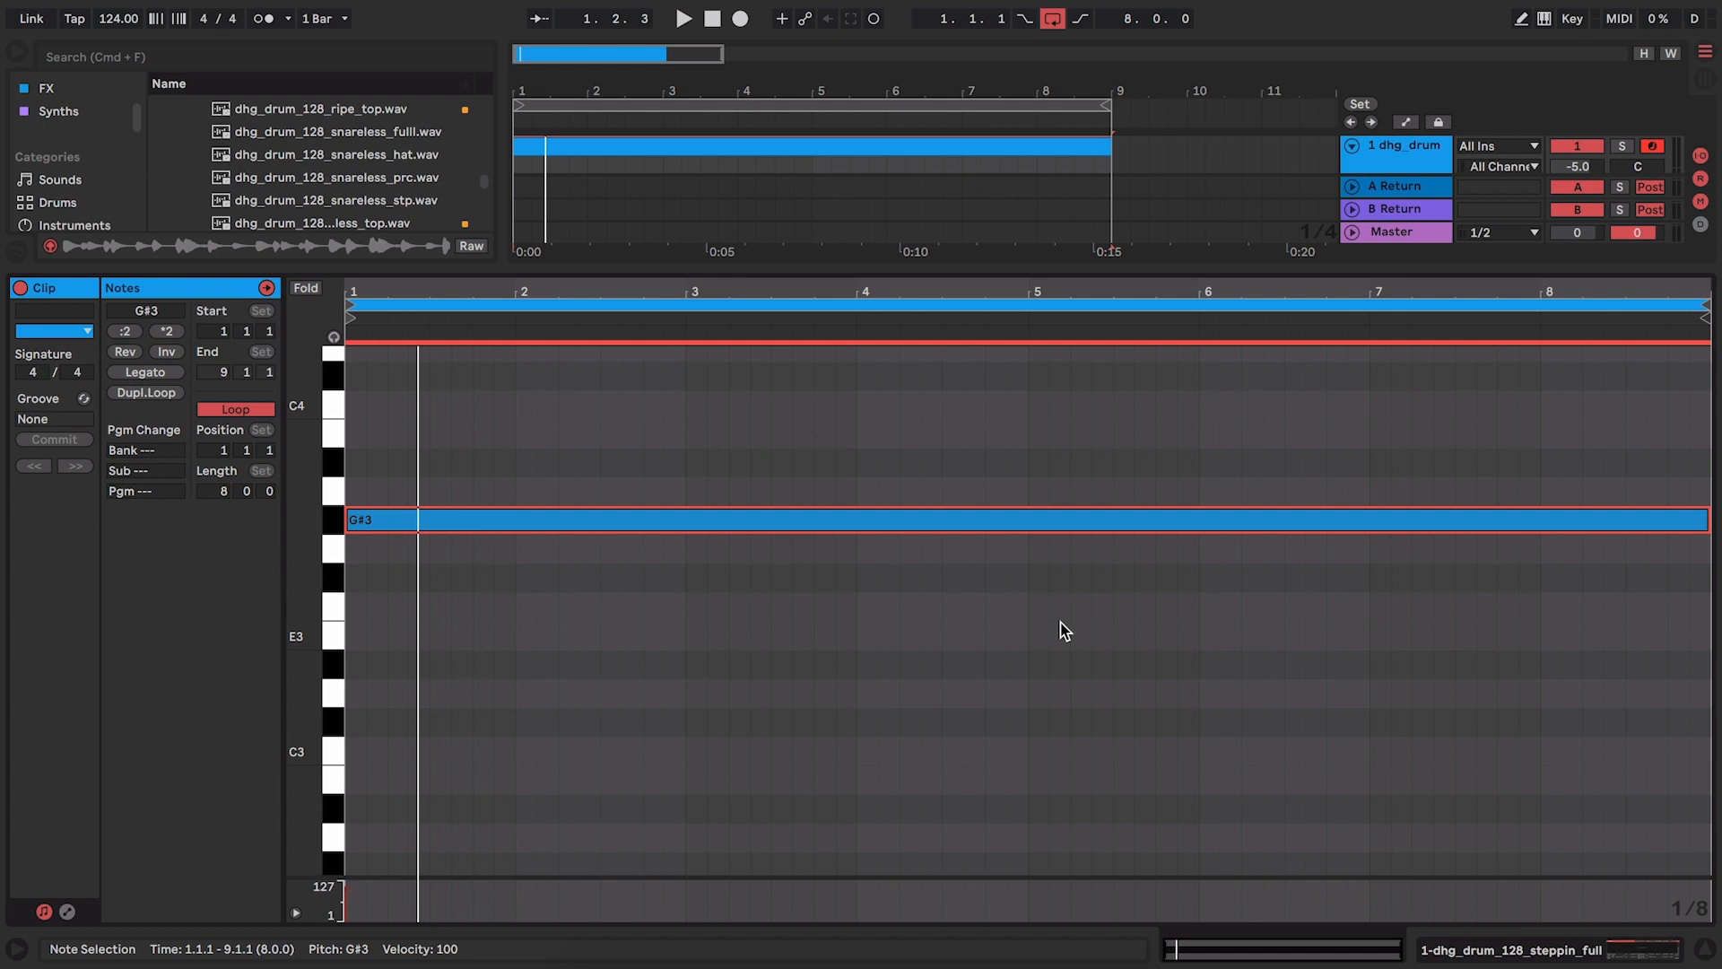
pyautogui.click(1472, 949)
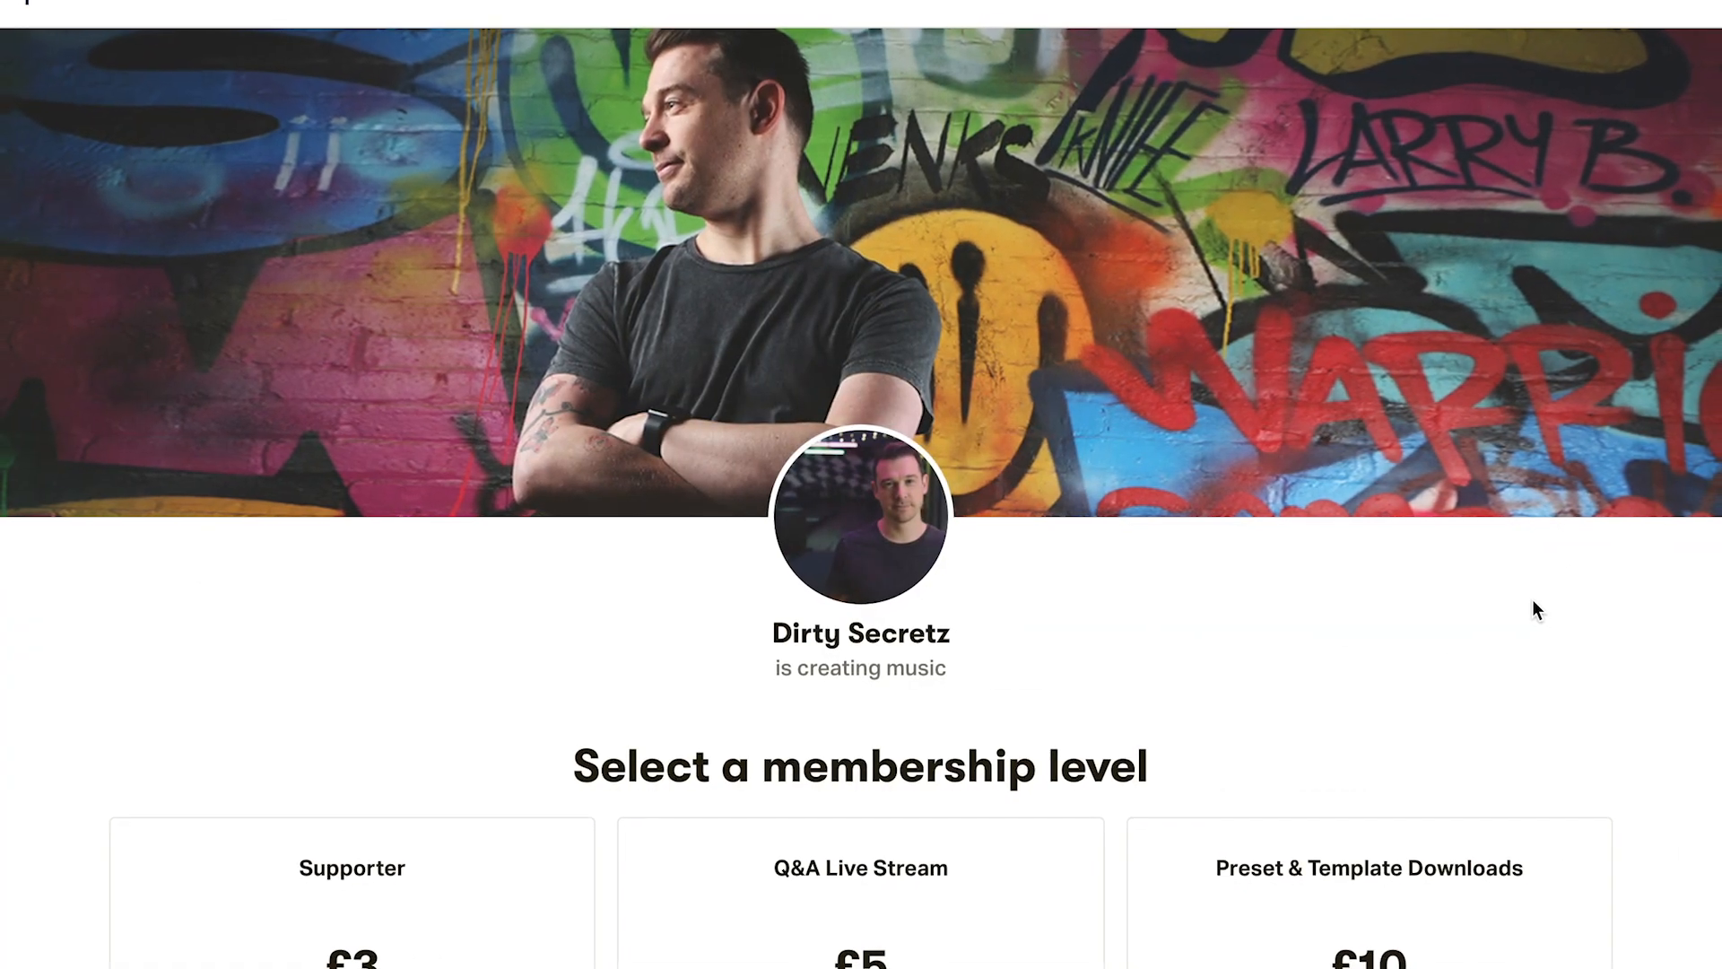
pyautogui.scroll(-5, 1536, 602)
pyautogui.scroll(-2, 1526, 598)
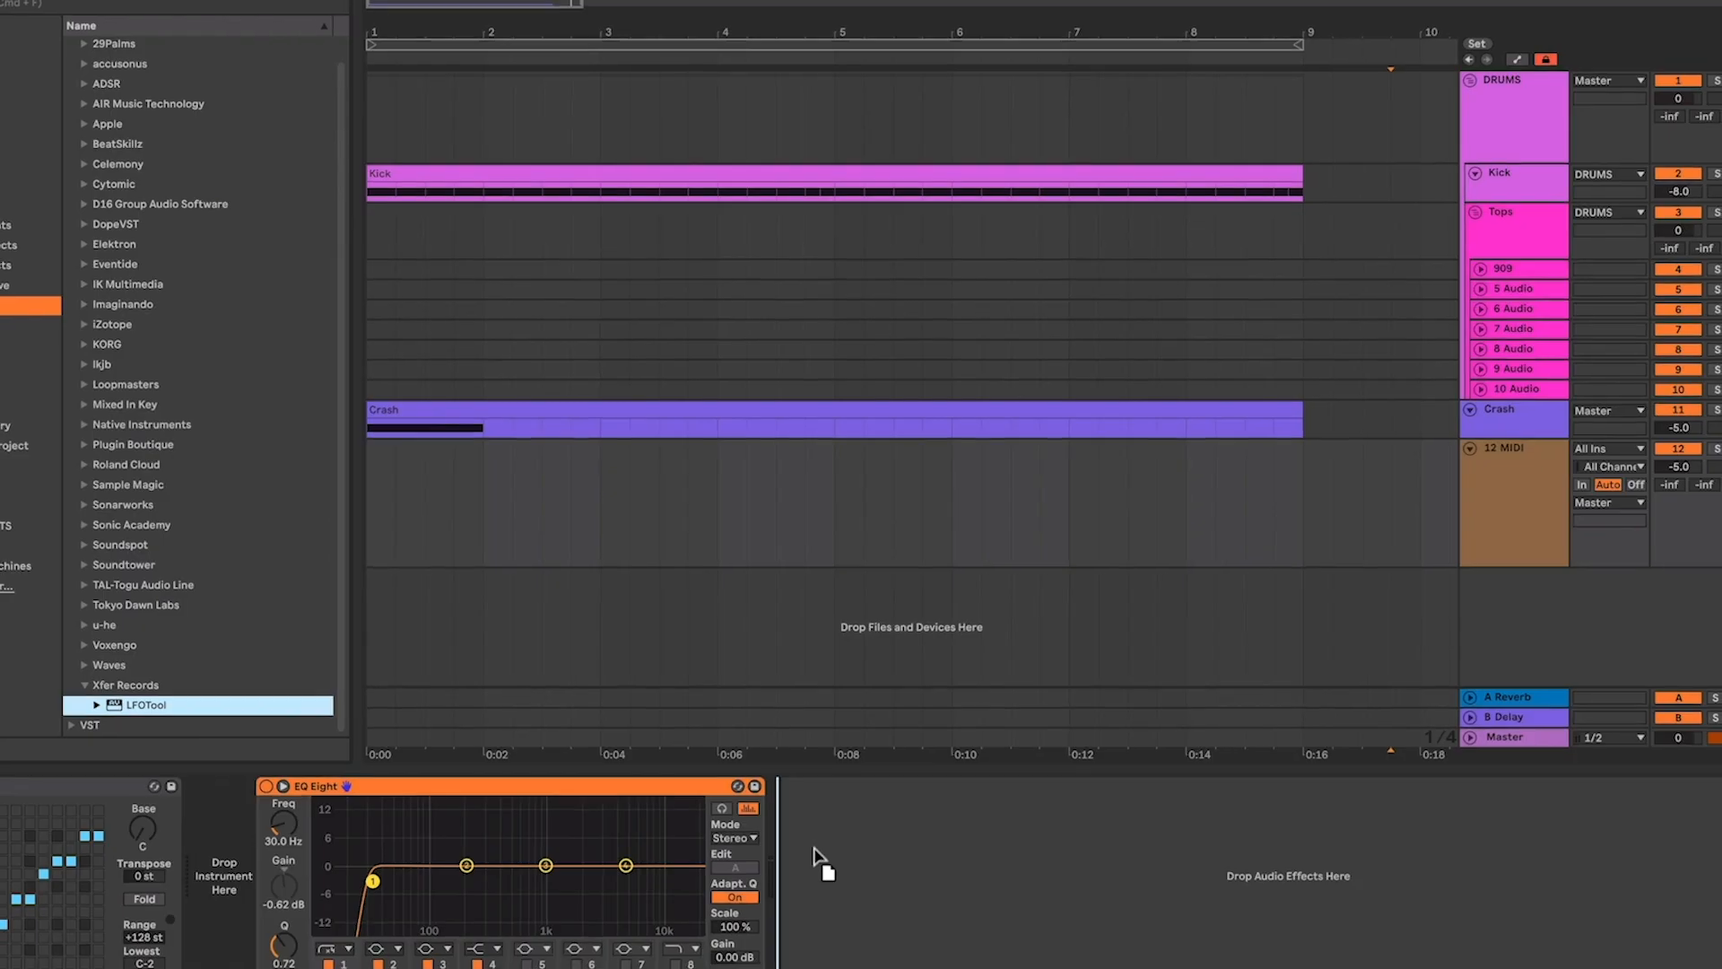
# Add LFOTool after EQ Eight on the 12 MIDI track and browse its preset list.
pyautogui.moveTo(814, 847); pyautogui.dragTo(814, 840)
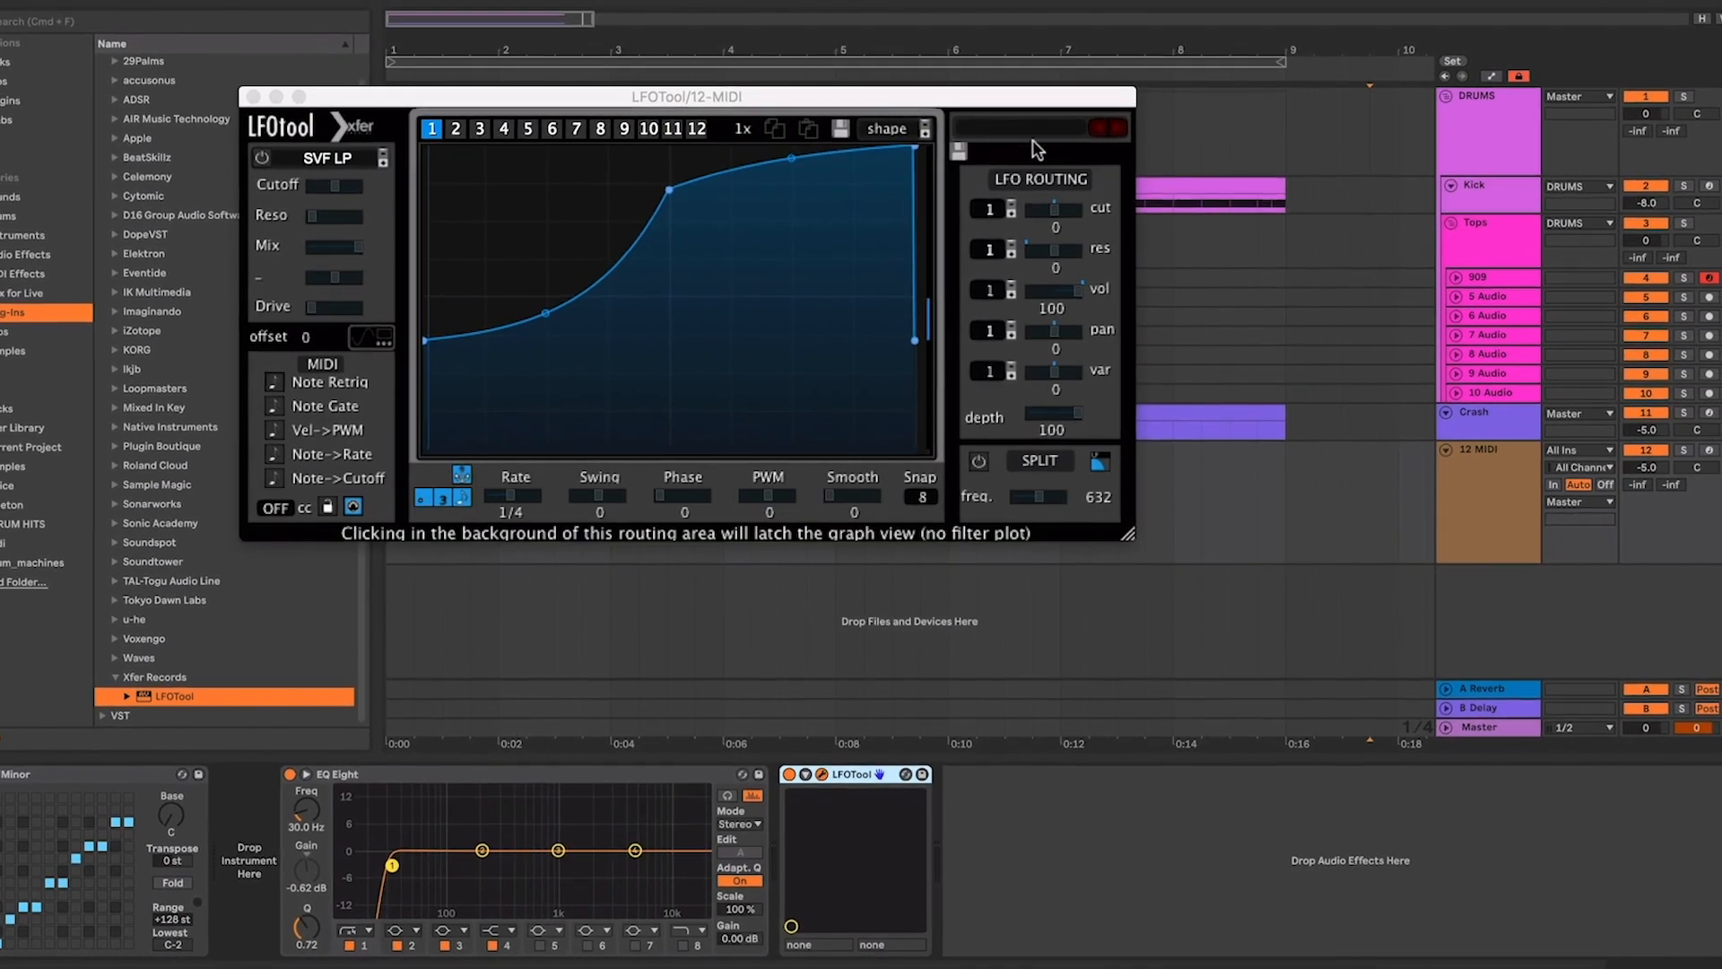
pyautogui.click(1033, 126)
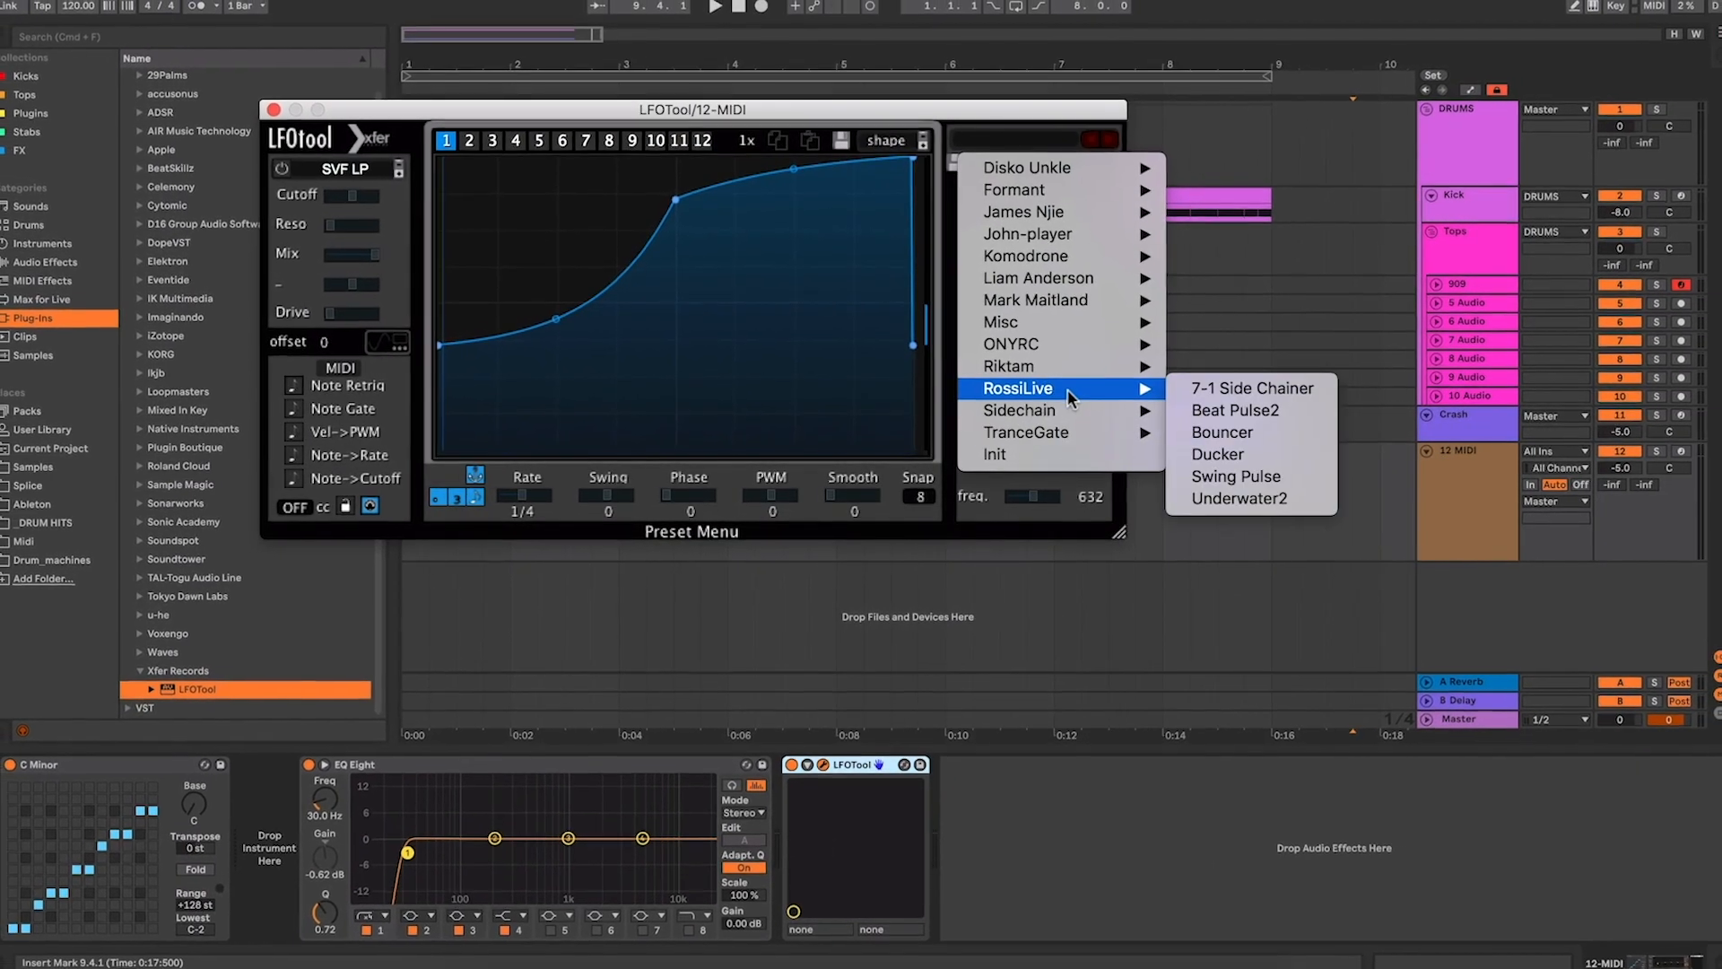
pyautogui.moveTo(1068, 408)
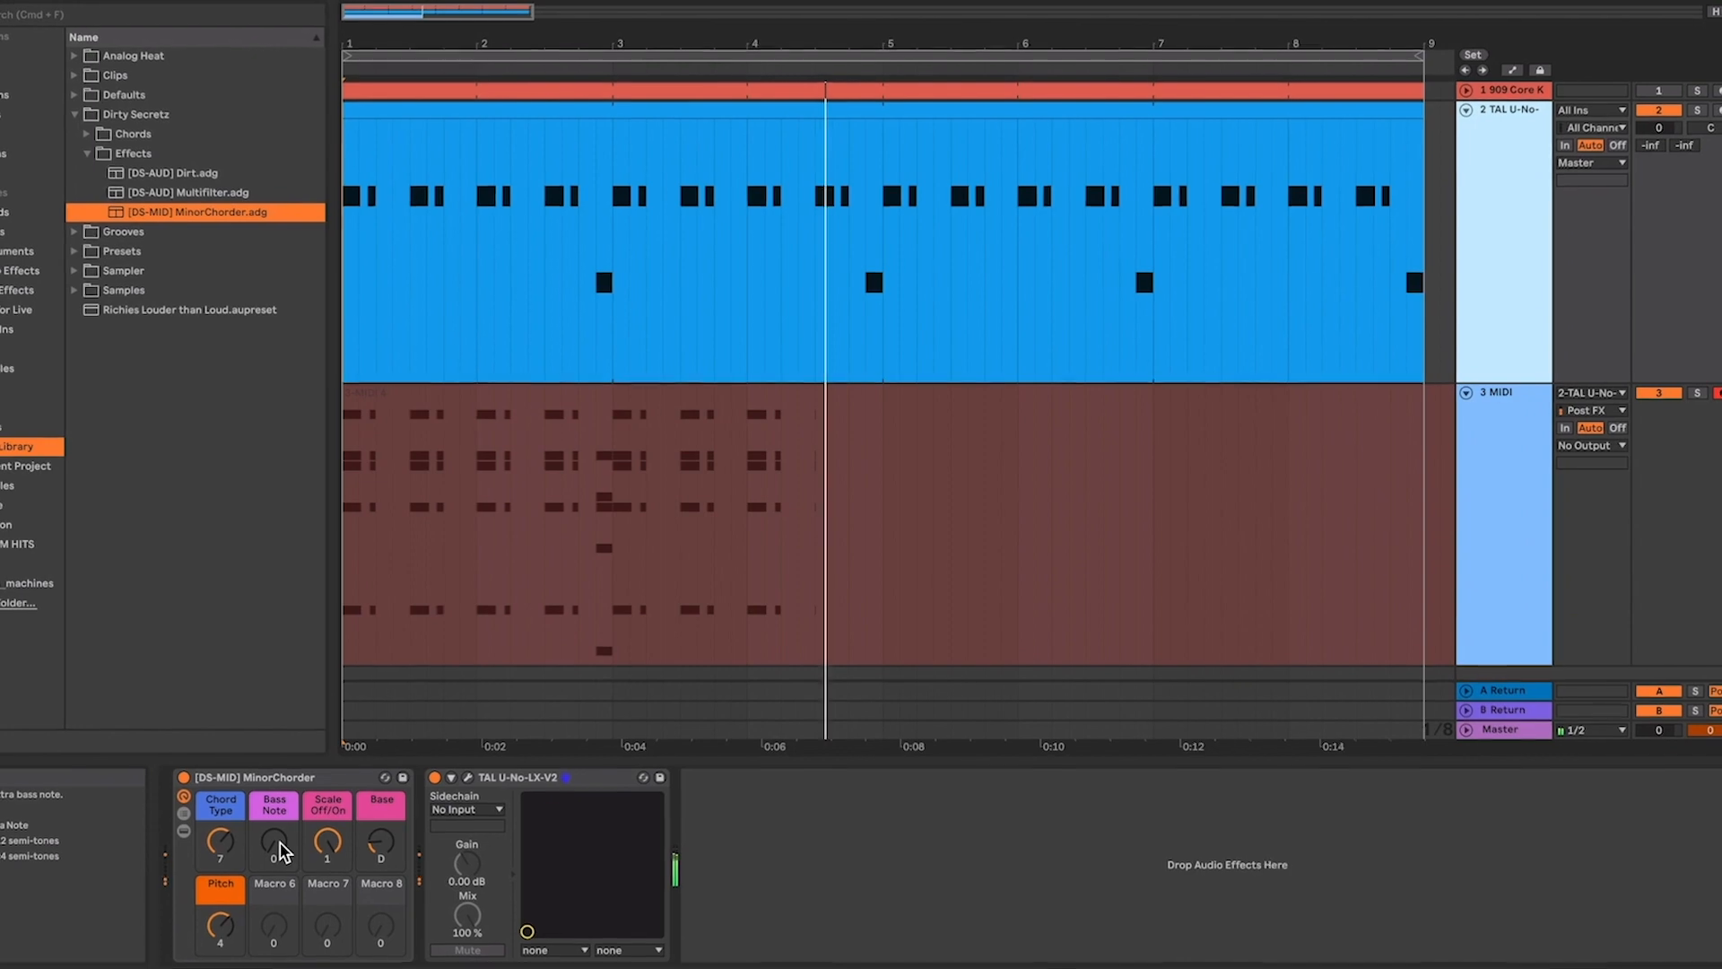
# Adjust the Bass Note macro of the MinorChorder rack.
pyautogui.moveTo(280, 845); pyautogui.dragTo(280, 810)
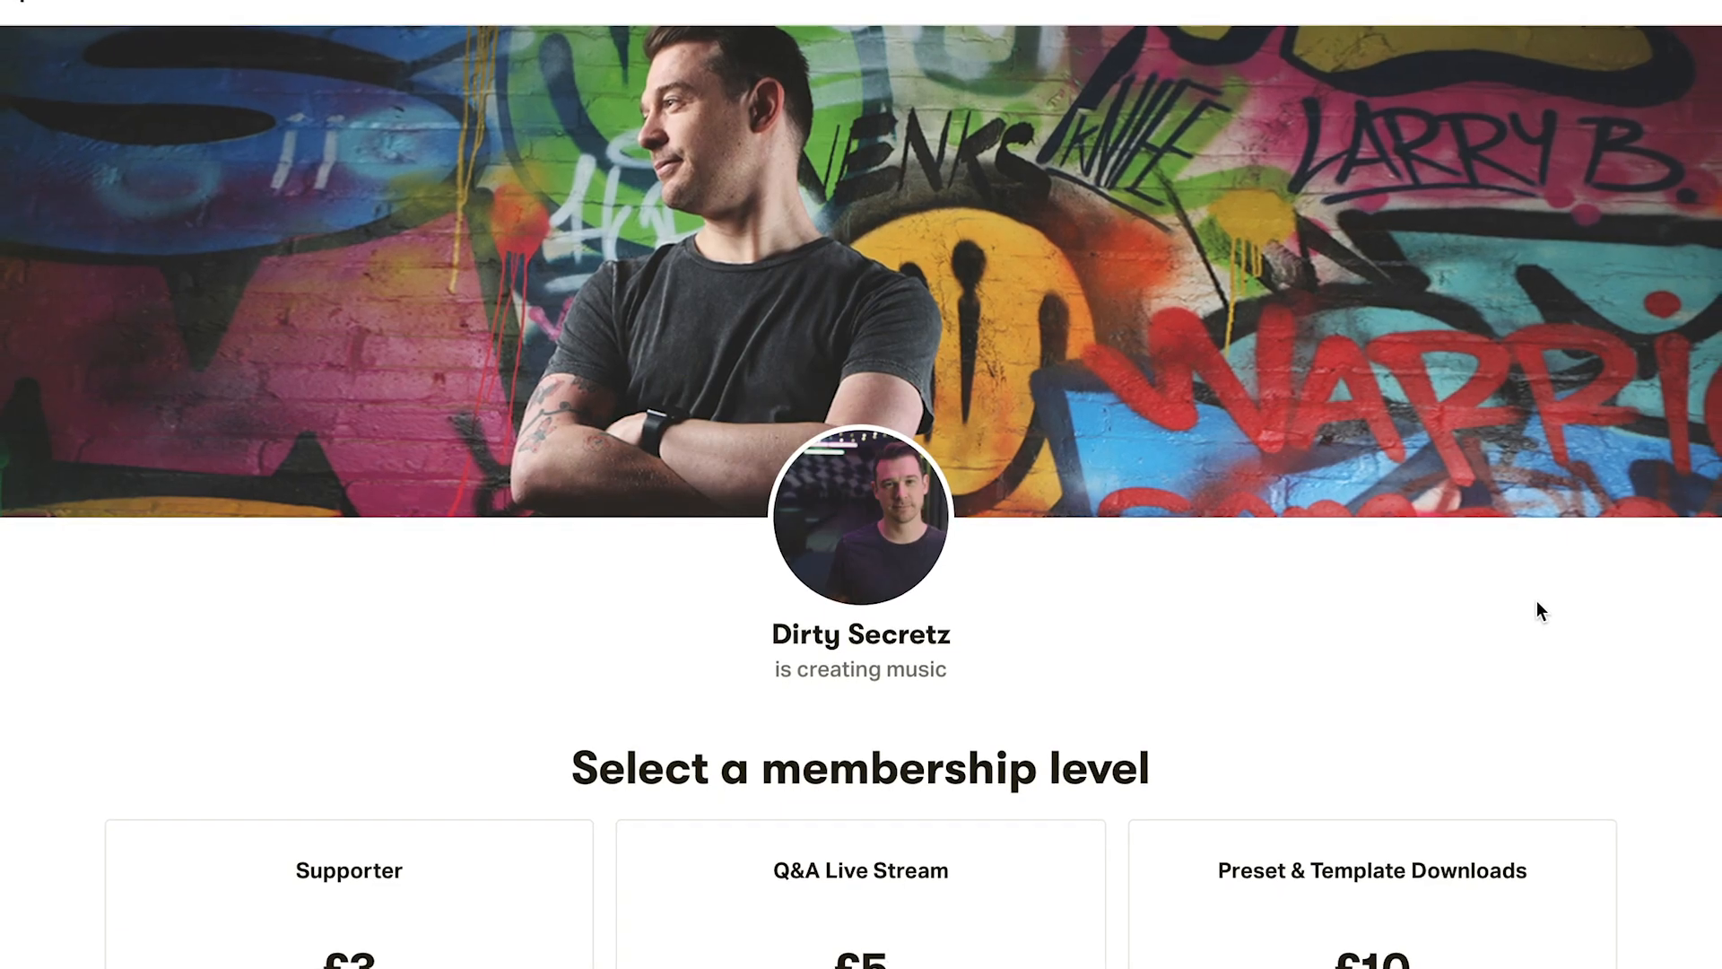
pyautogui.scroll(-2, 1532, 599)
pyautogui.scroll(-6, 1530, 599)
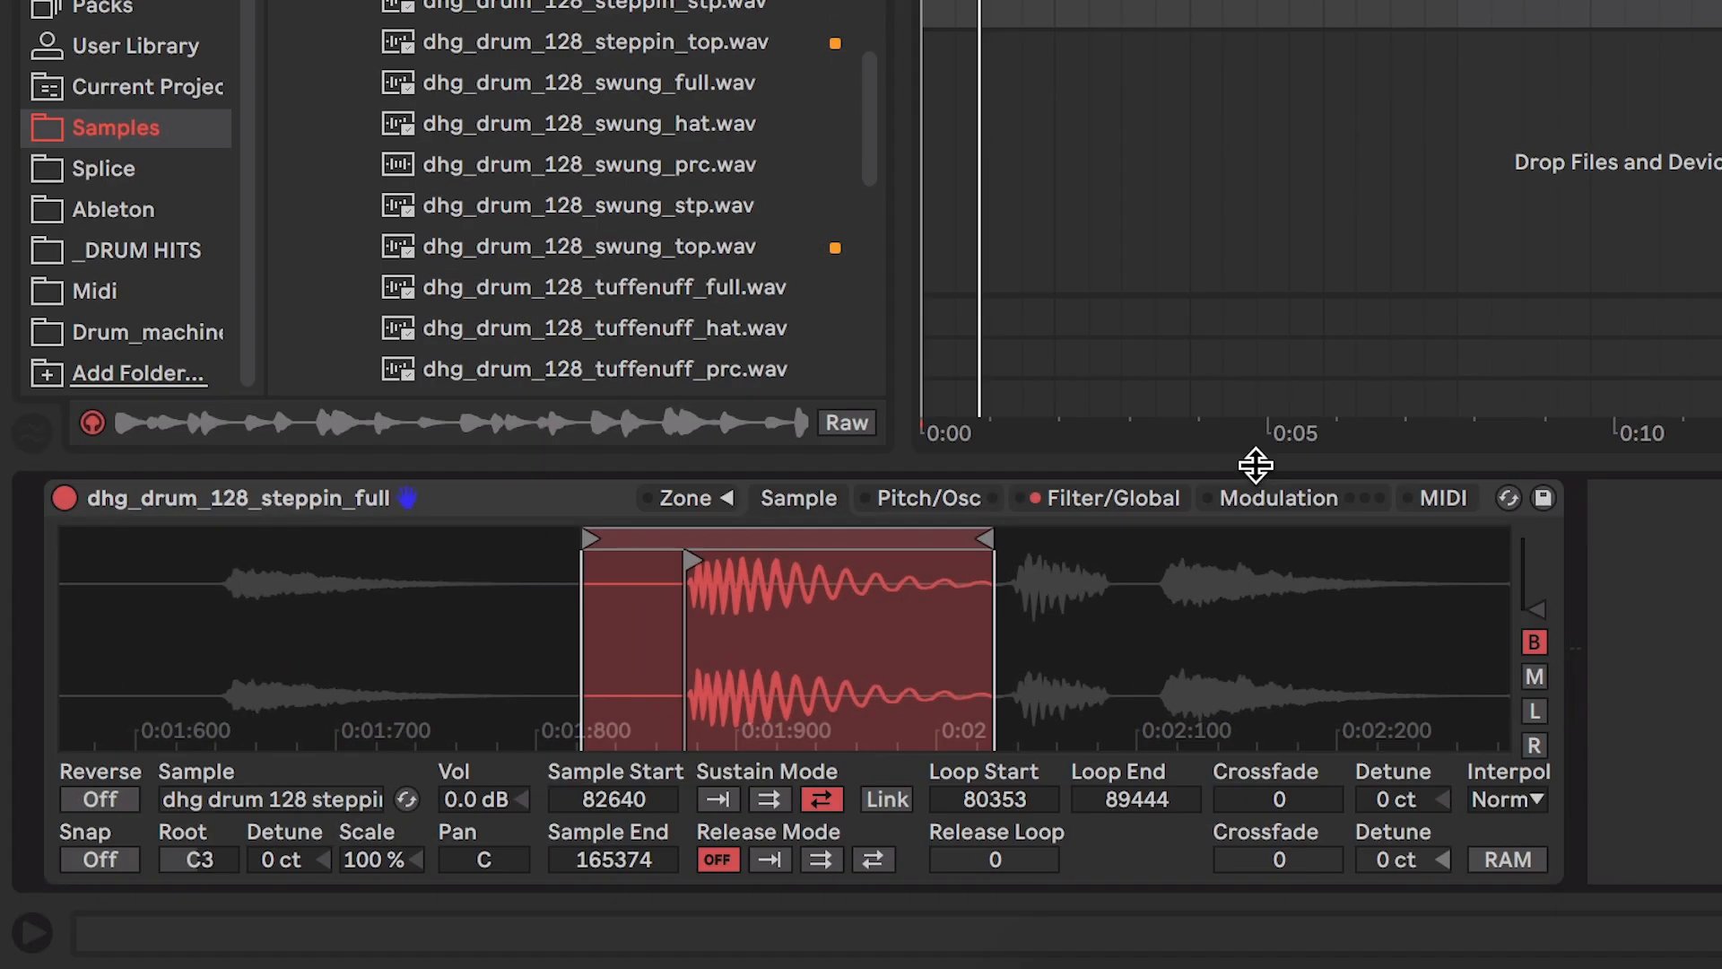
# Enable LFO 1 in Sampler's modulation settings and set its pitch amount to 9.28 %.
pyautogui.click(1286, 497)
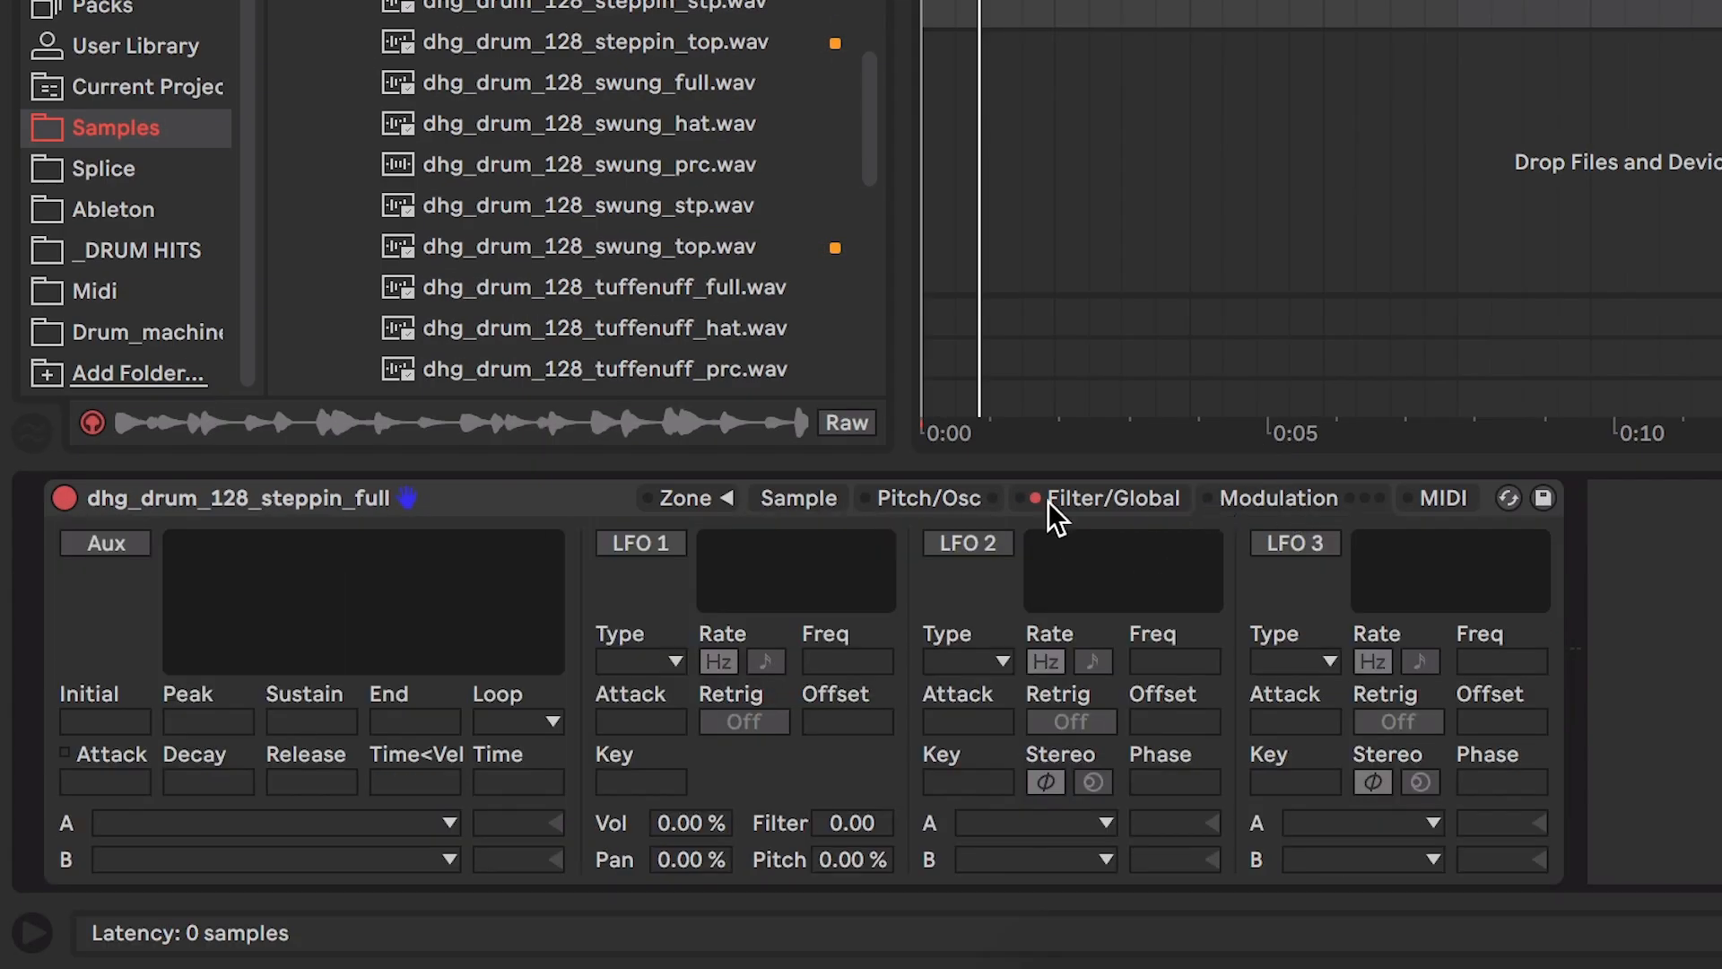
pyautogui.click(638, 543)
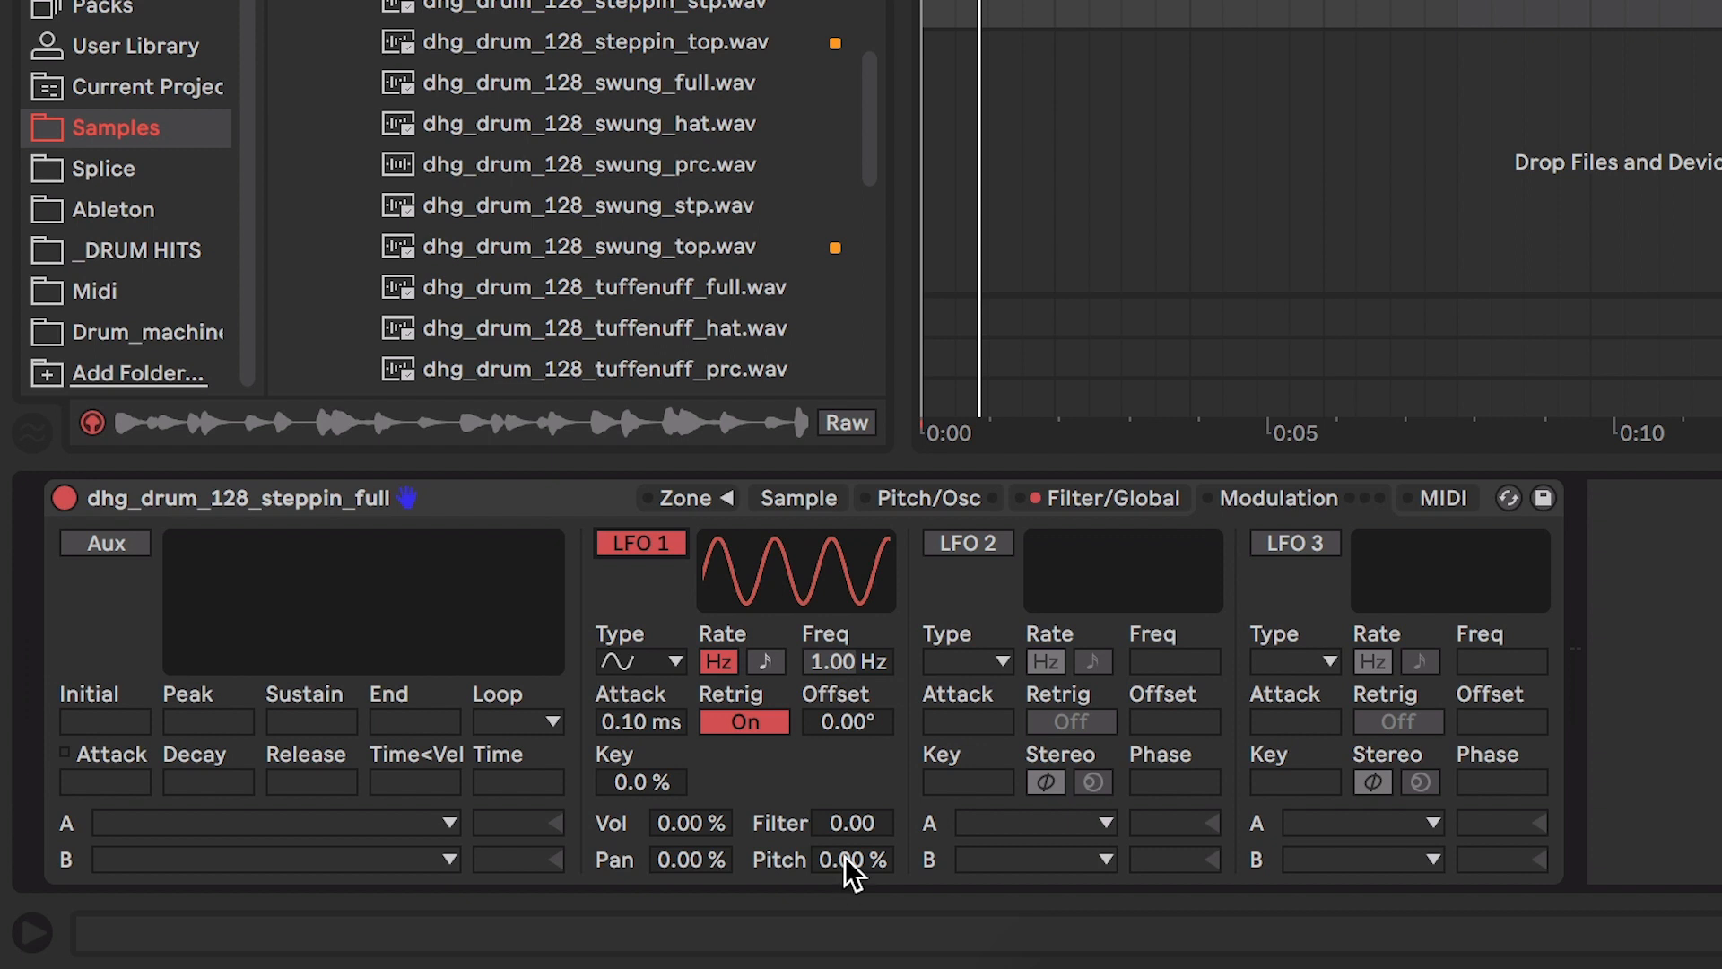
pyautogui.moveTo(858, 860); pyautogui.dragTo(857, 770)
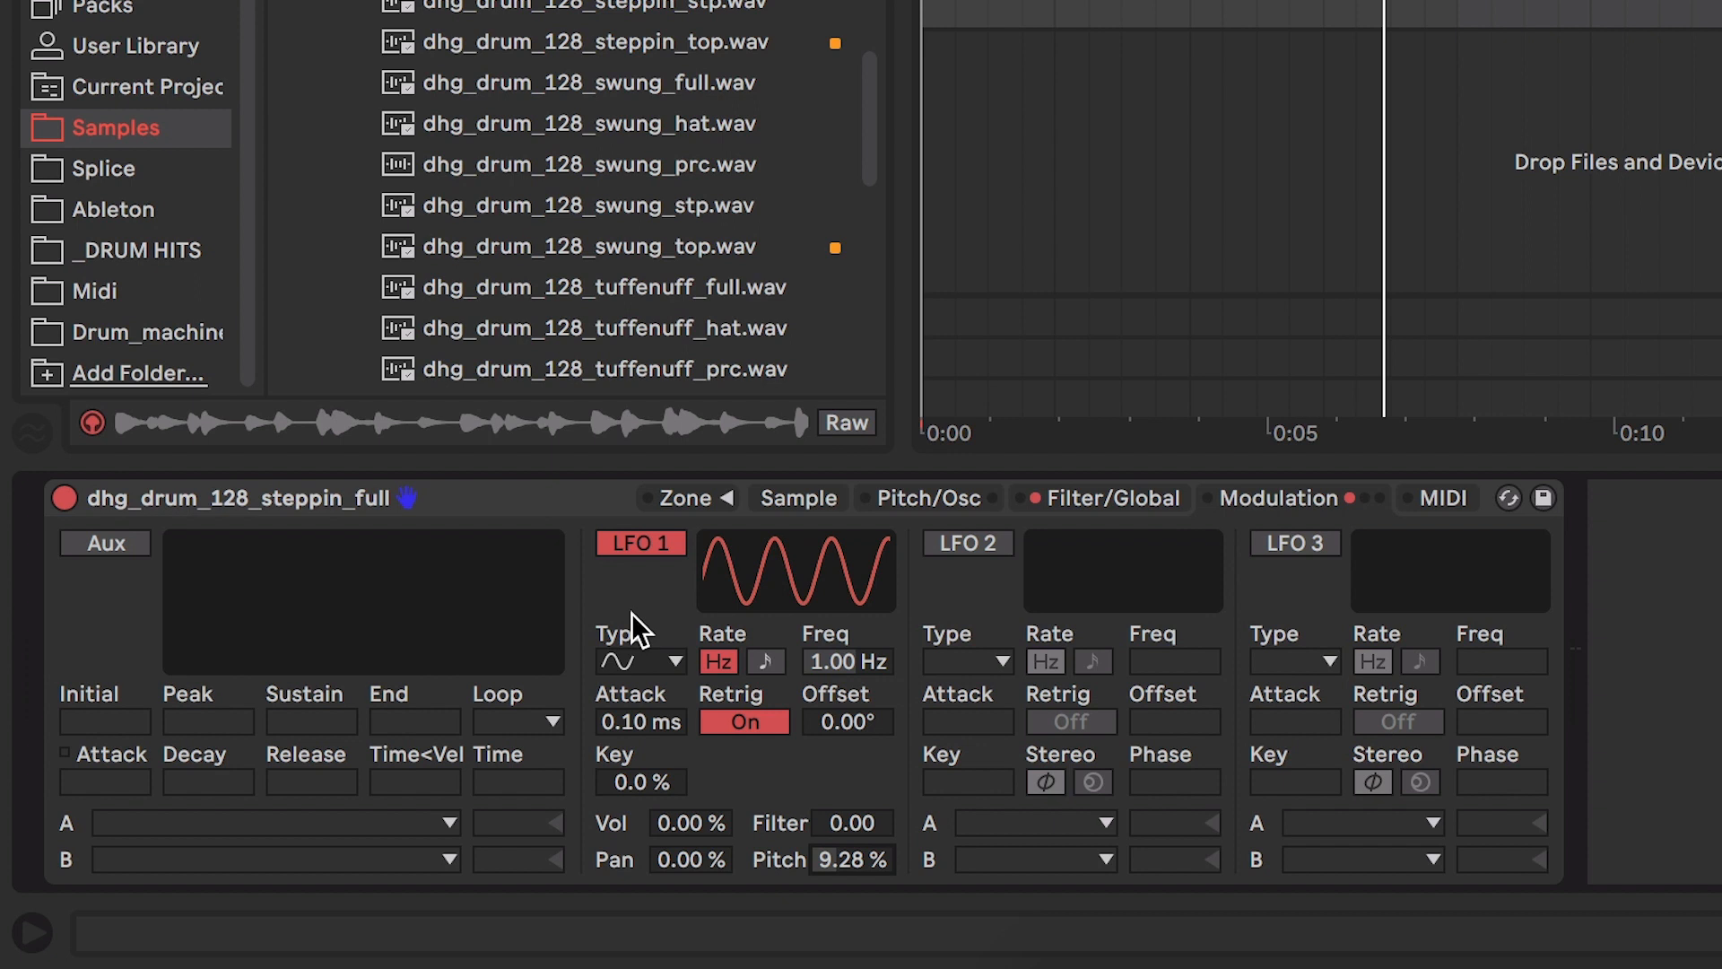
# Switch LFO 1 to the random stepped waveform, try a 30 Hz frequency, and settle on 11 Hz.
pyautogui.click(671, 663)
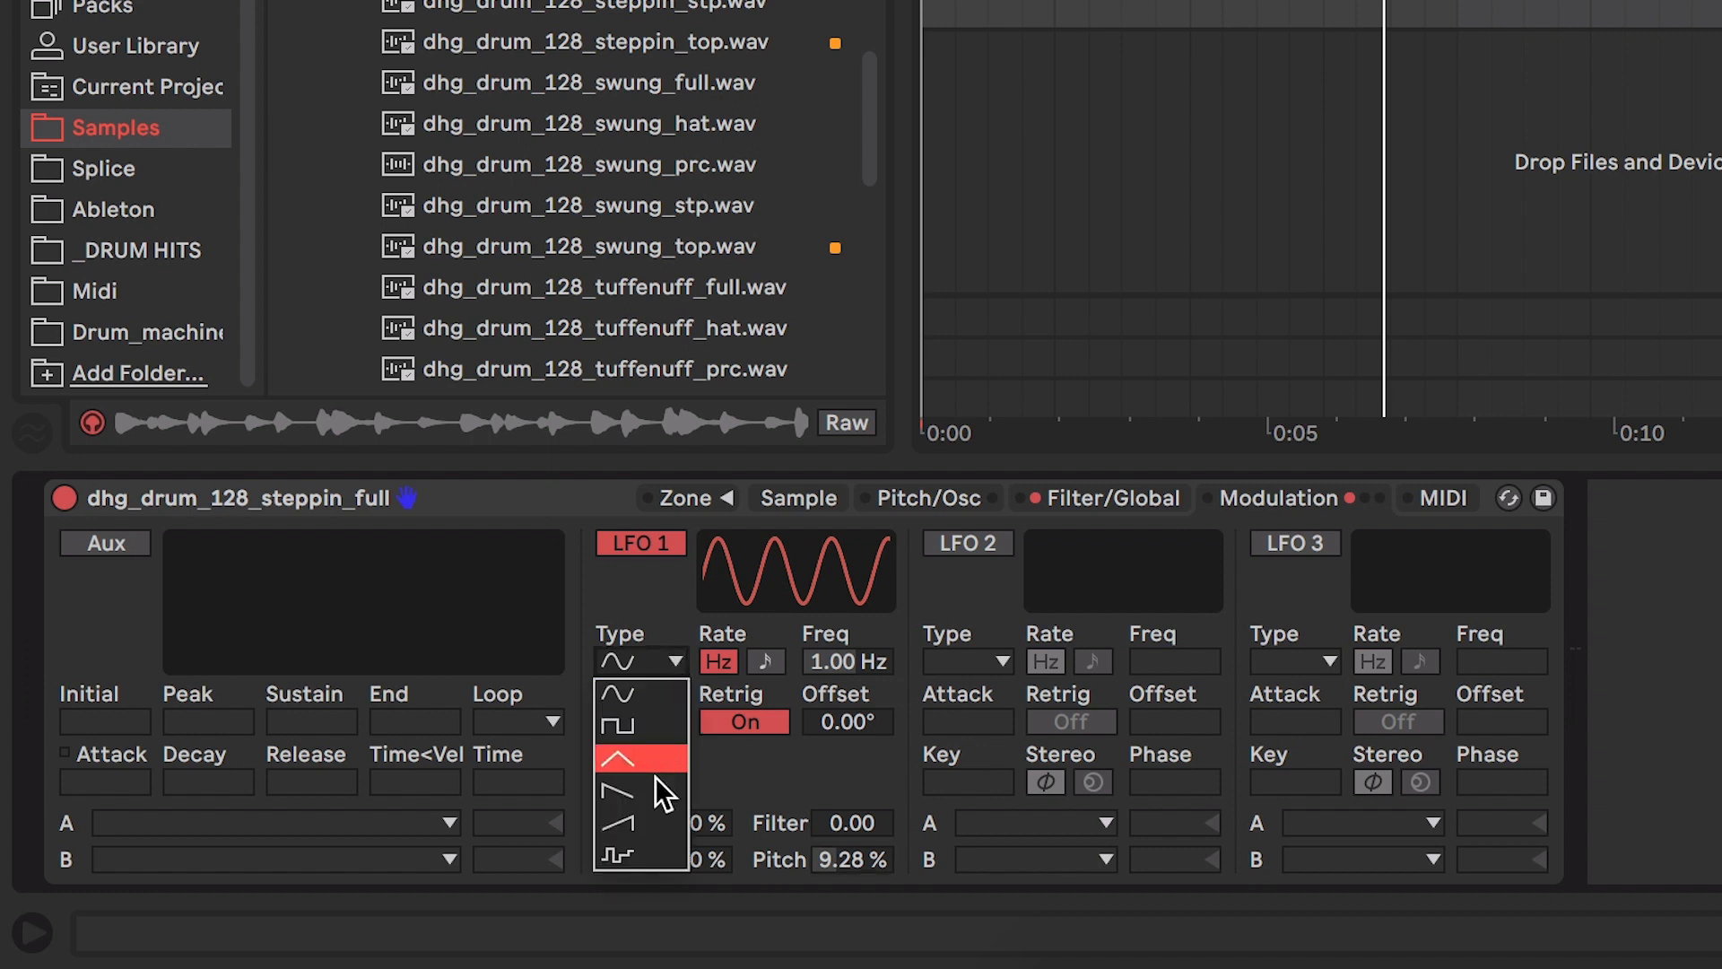
pyautogui.click(662, 846)
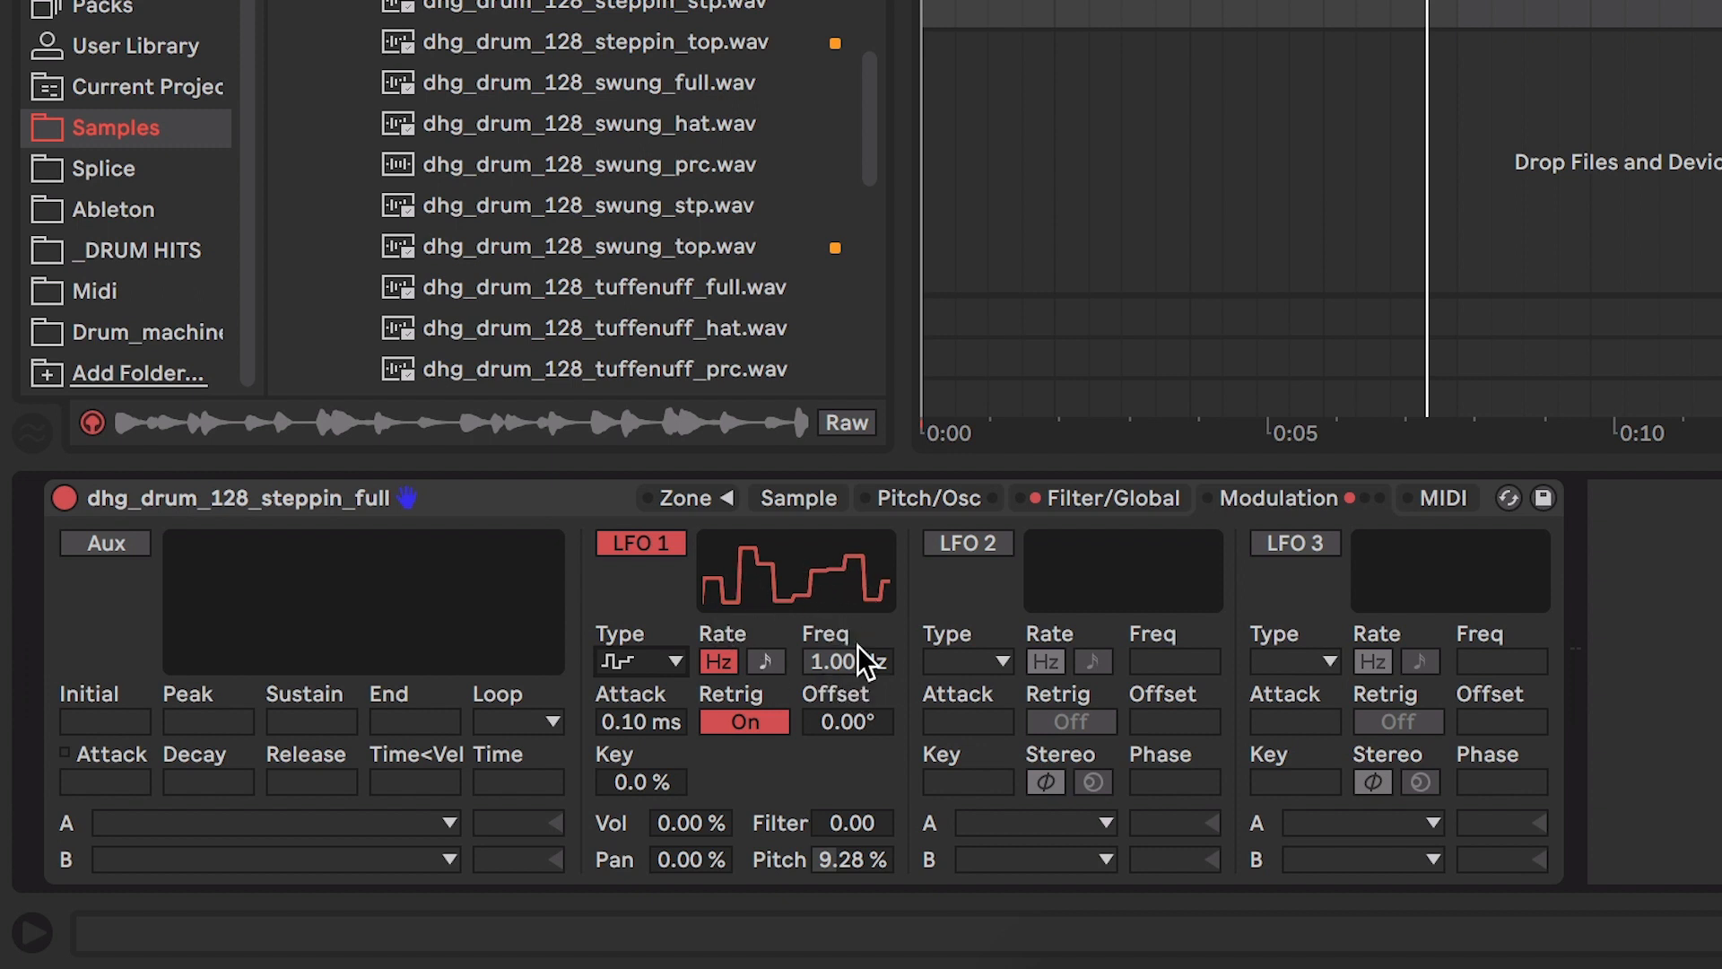
pyautogui.moveTo(866, 657); pyautogui.dragTo(866, 574)
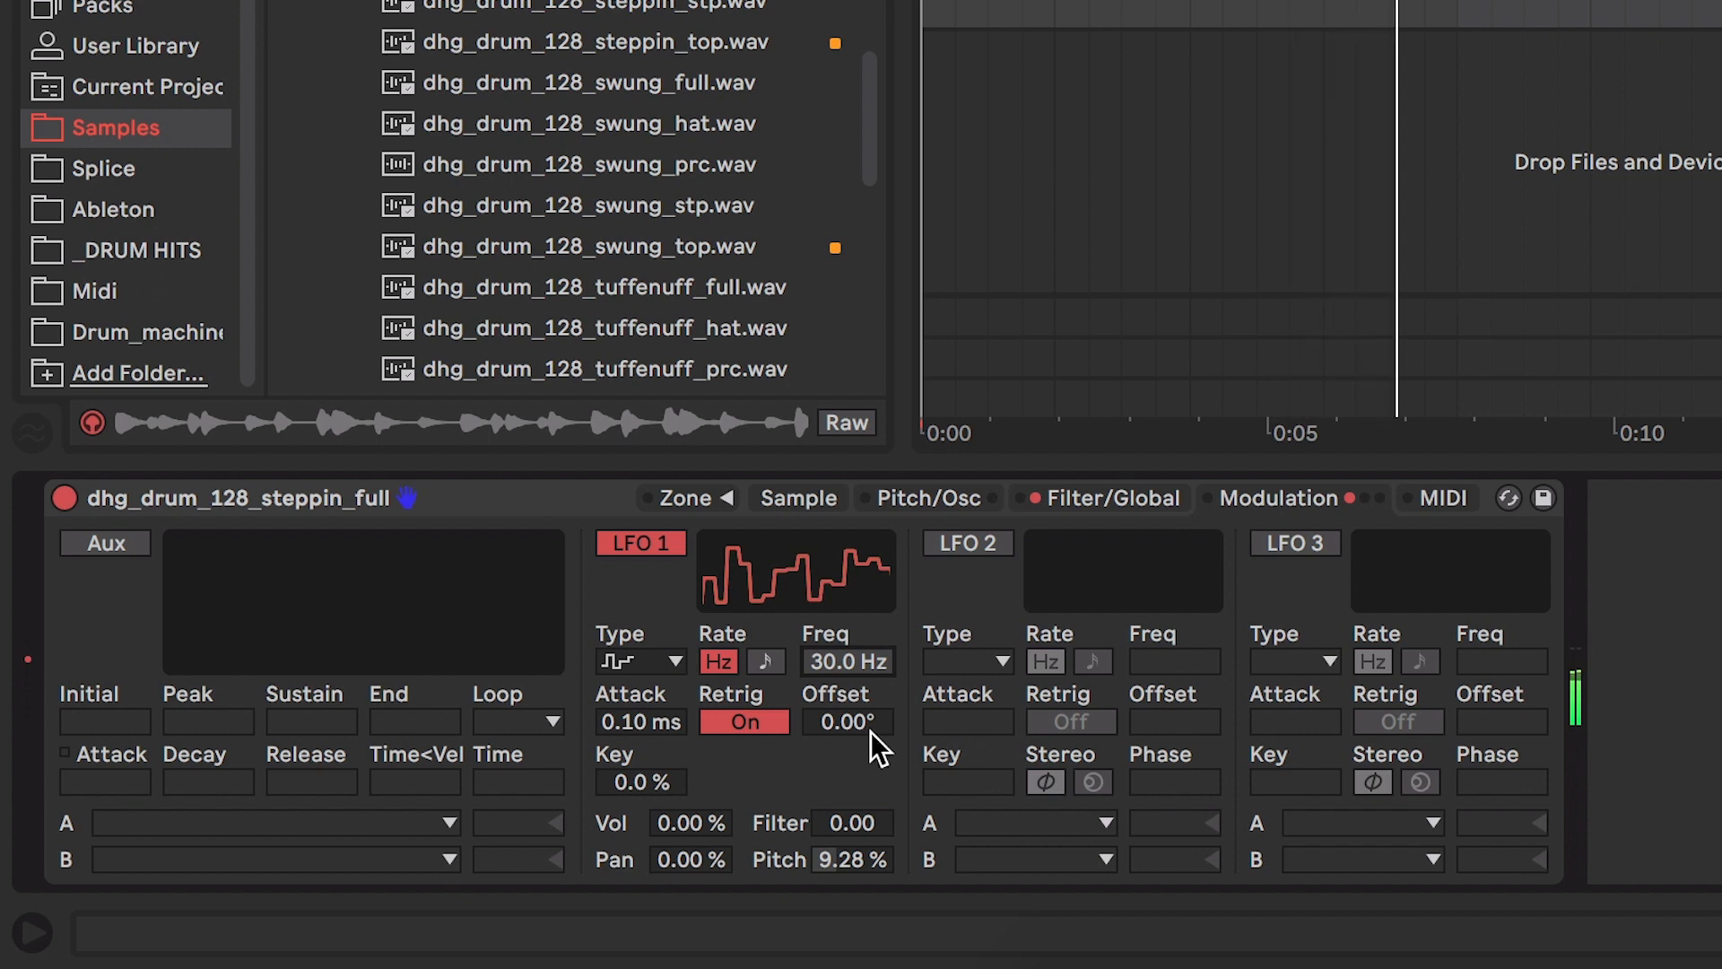
pyautogui.moveTo(877, 656)
pyautogui.mouseDown()
pyautogui.moveTo(877, 726)
pyautogui.moveTo(879, 660)
pyautogui.moveTo(879, 678)
pyautogui.mouseUp()
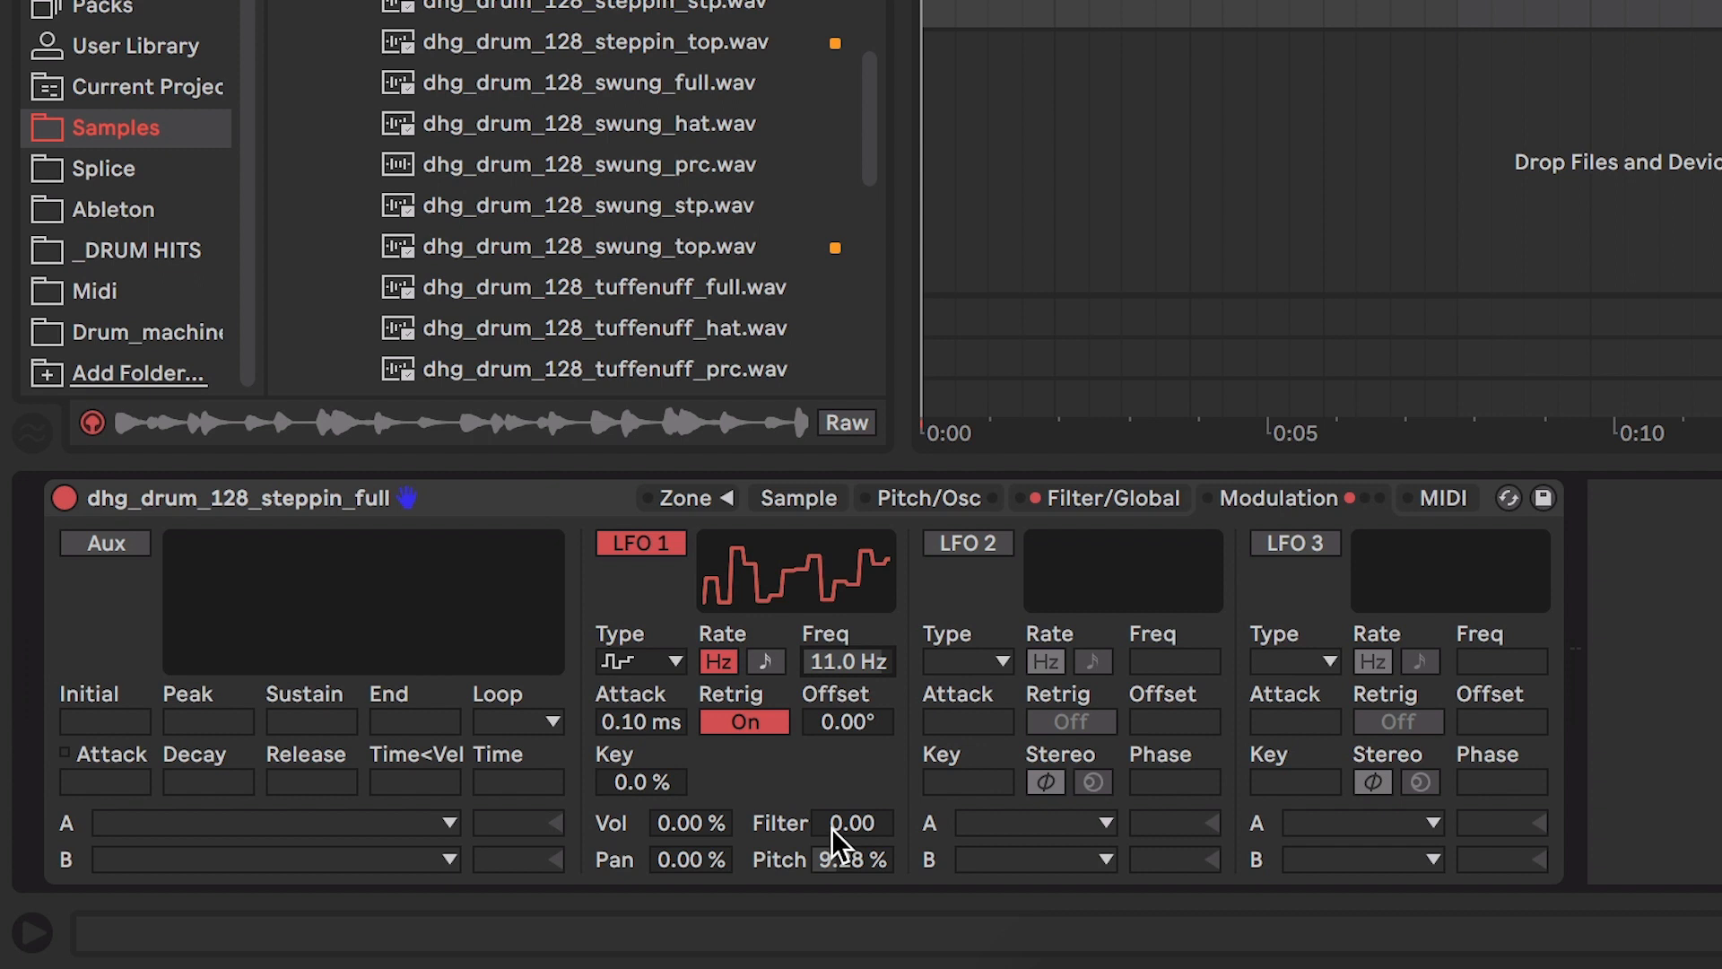
# Try stronger LFO 1 pitch amounts of 48.3 % and 41 % during playback, and settle on 15.3 %.
pyautogui.press('space')
pyautogui.moveTo(870, 859); pyautogui.dragTo(870, 784)
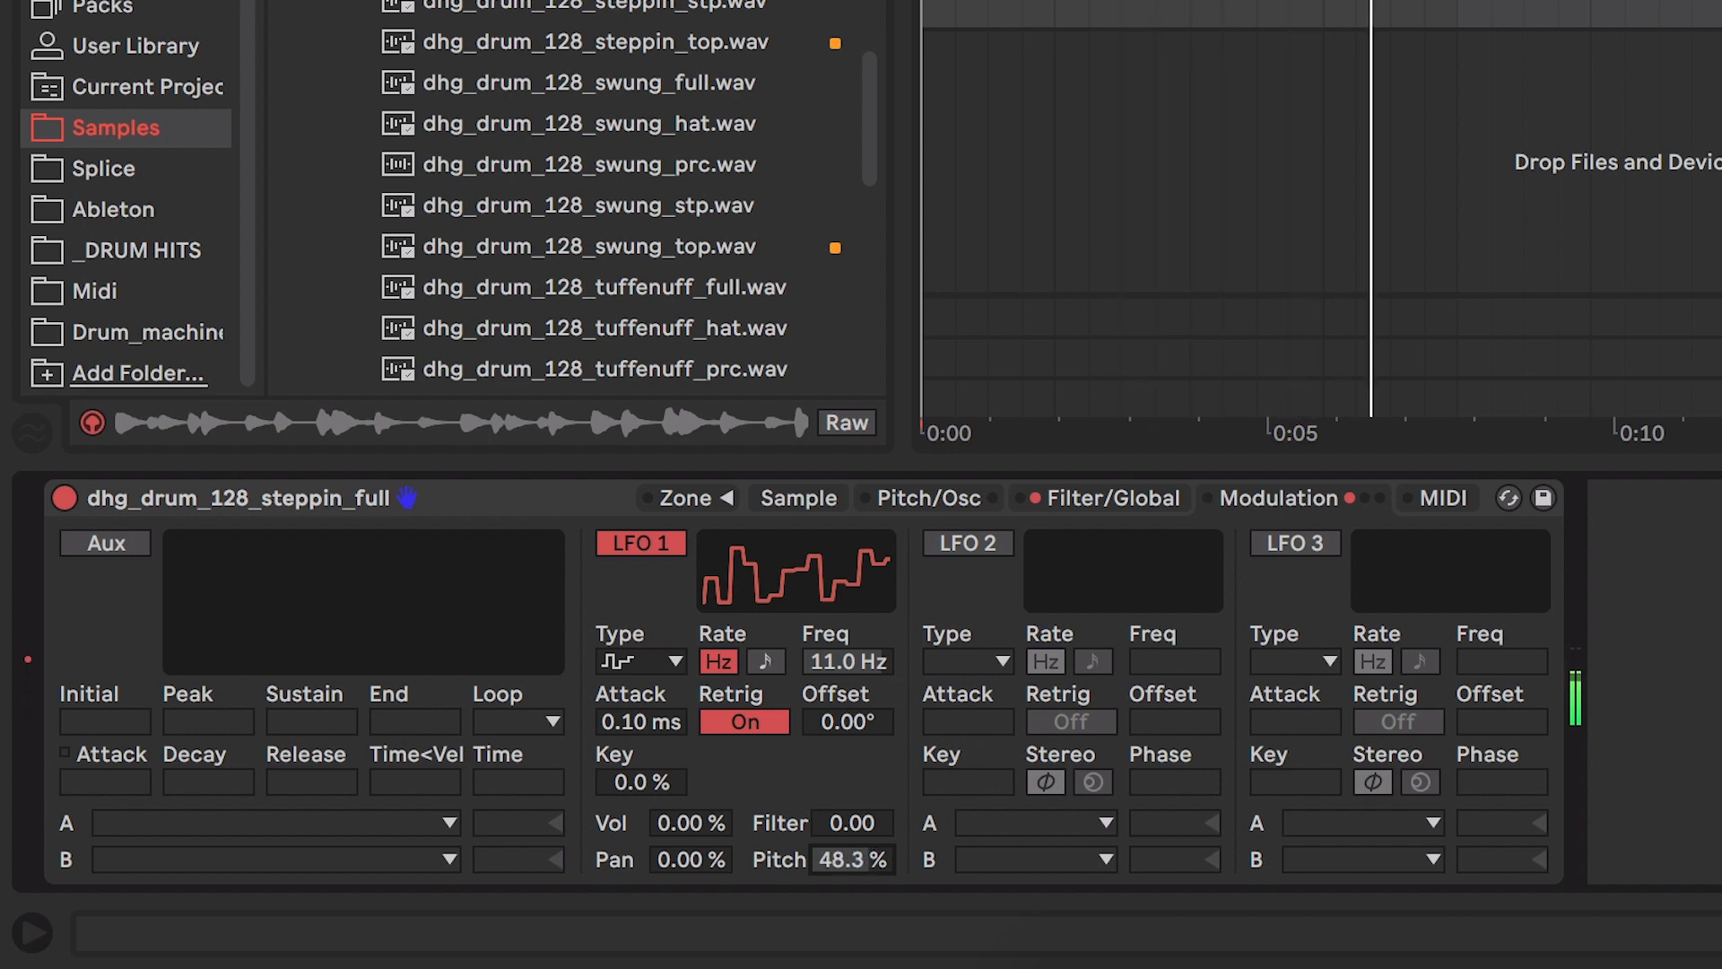
pyautogui.moveTo(870, 785); pyautogui.dragTo(870, 797)
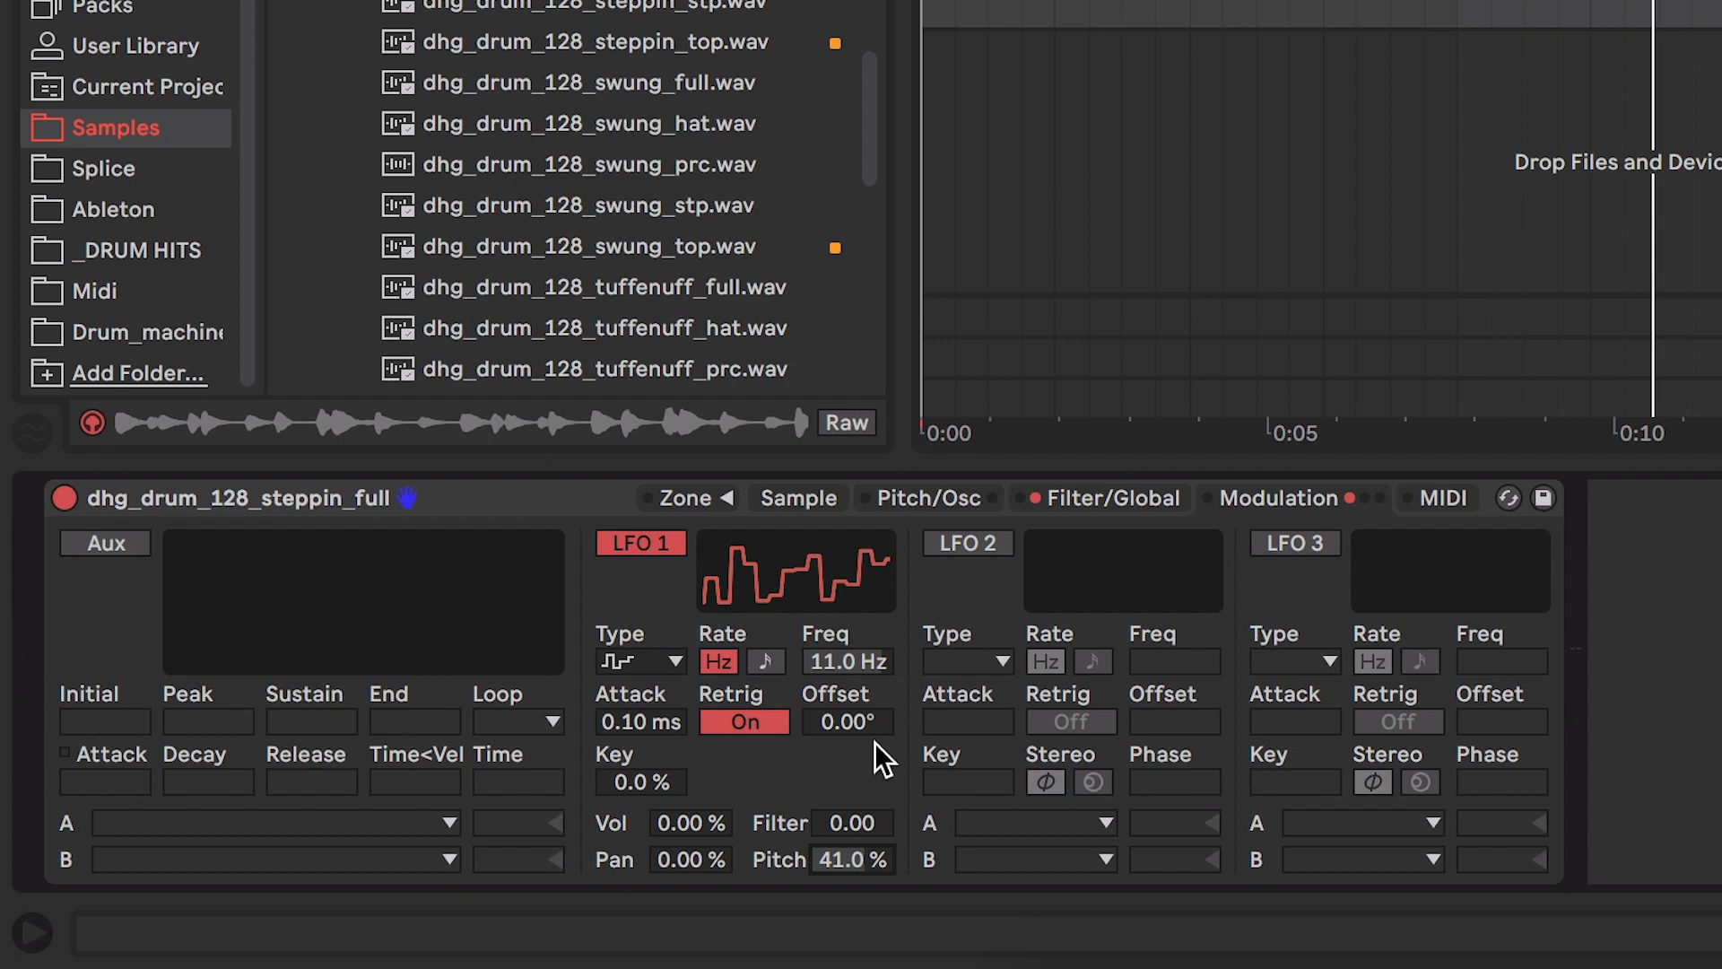
pyautogui.moveTo(856, 854); pyautogui.dragTo(856, 879)
pyautogui.moveTo(858, 857)
pyautogui.mouseDown()
pyautogui.moveTo(858, 801)
pyautogui.moveTo(857, 841)
pyautogui.mouseUp()
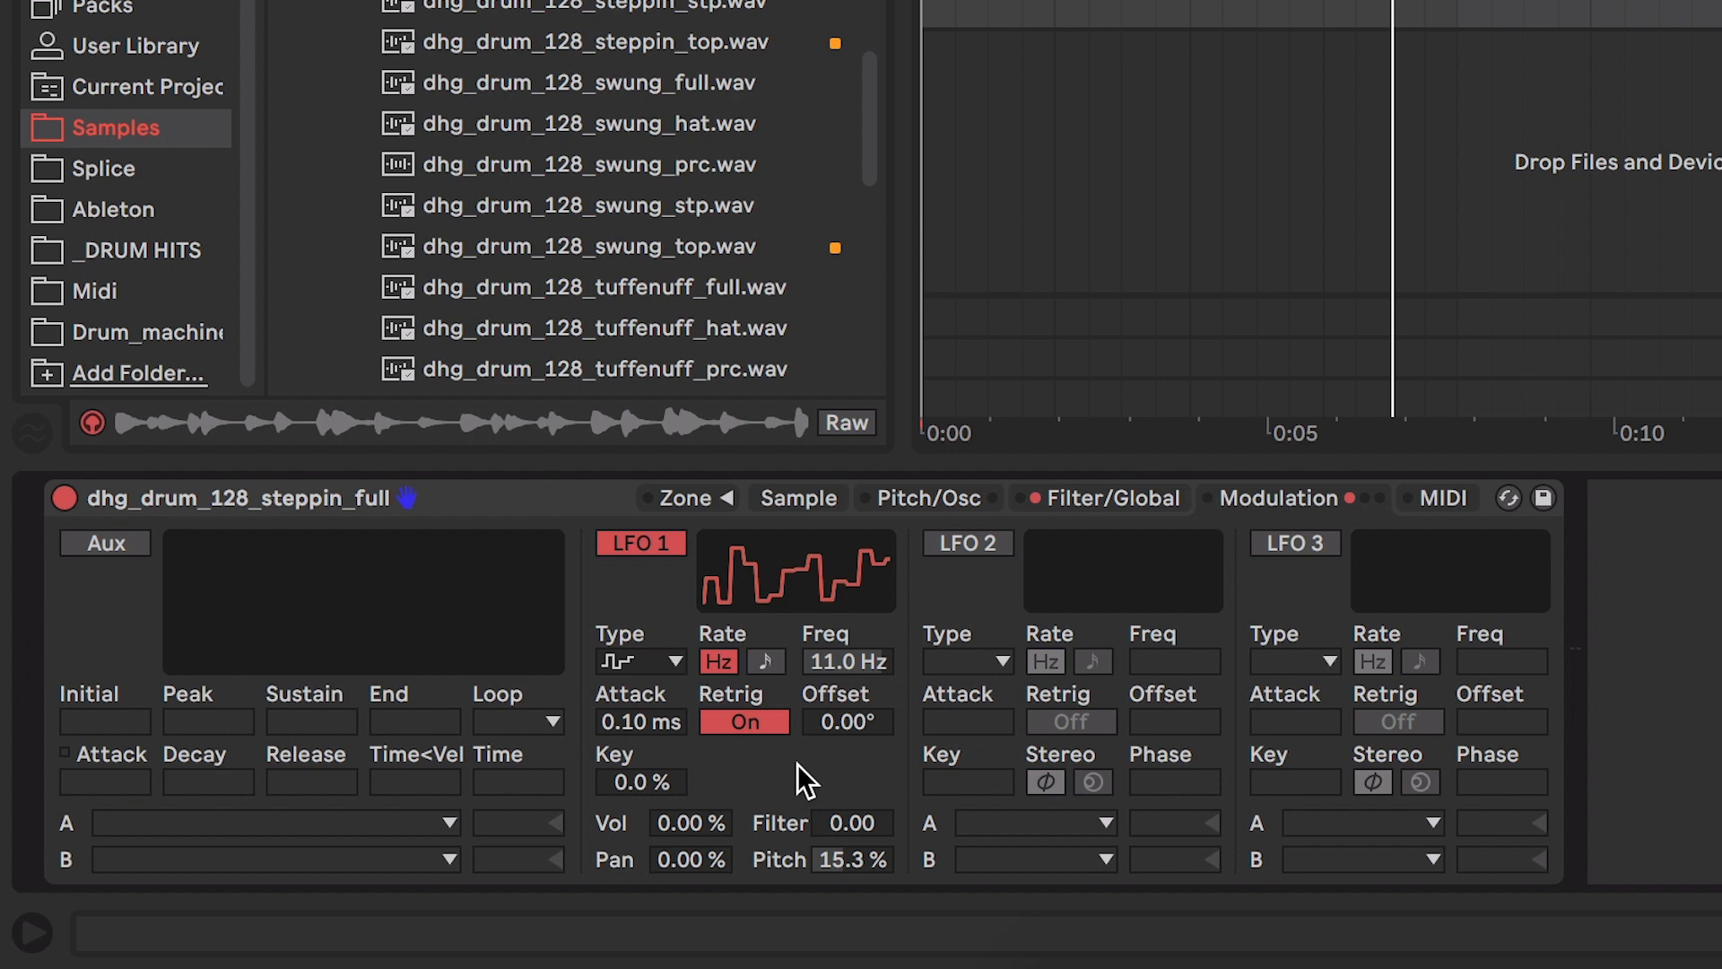
# Move the sample start to the earlier hit at 61966, shift the loop to 59929–69020, and audition it.
pyautogui.click(824, 502)
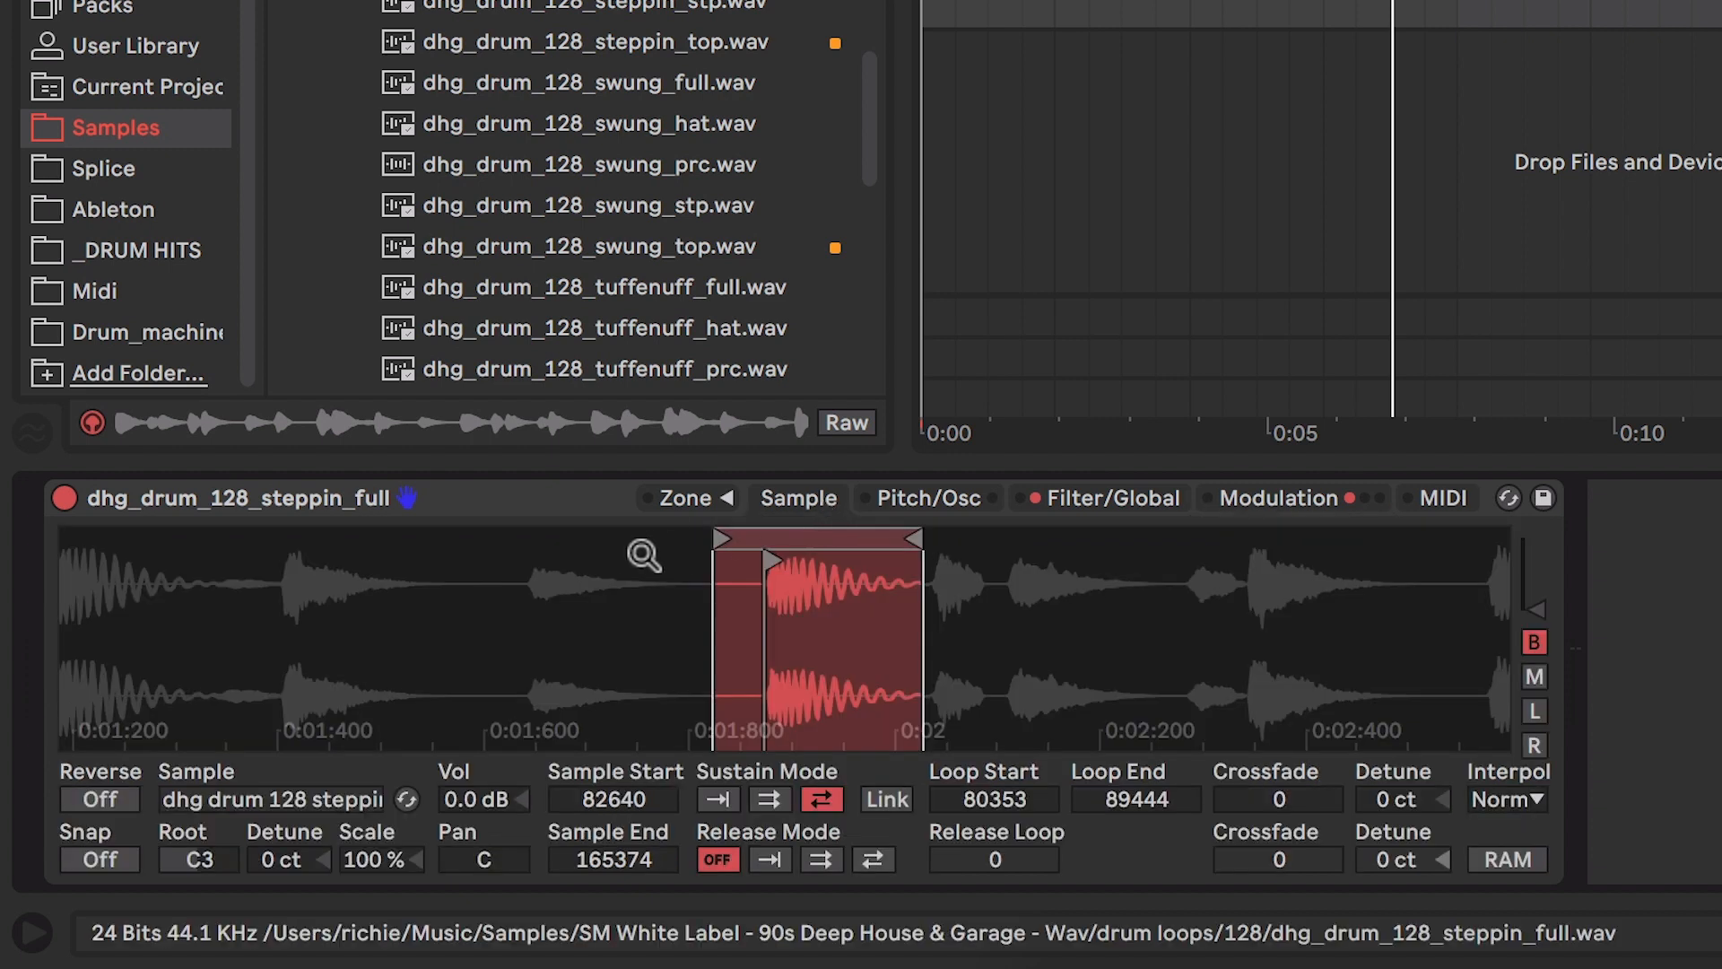
pyautogui.moveTo(615, 542); pyautogui.dragTo(615, 583)
pyautogui.moveTo(994, 549); pyautogui.dragTo(994, 542)
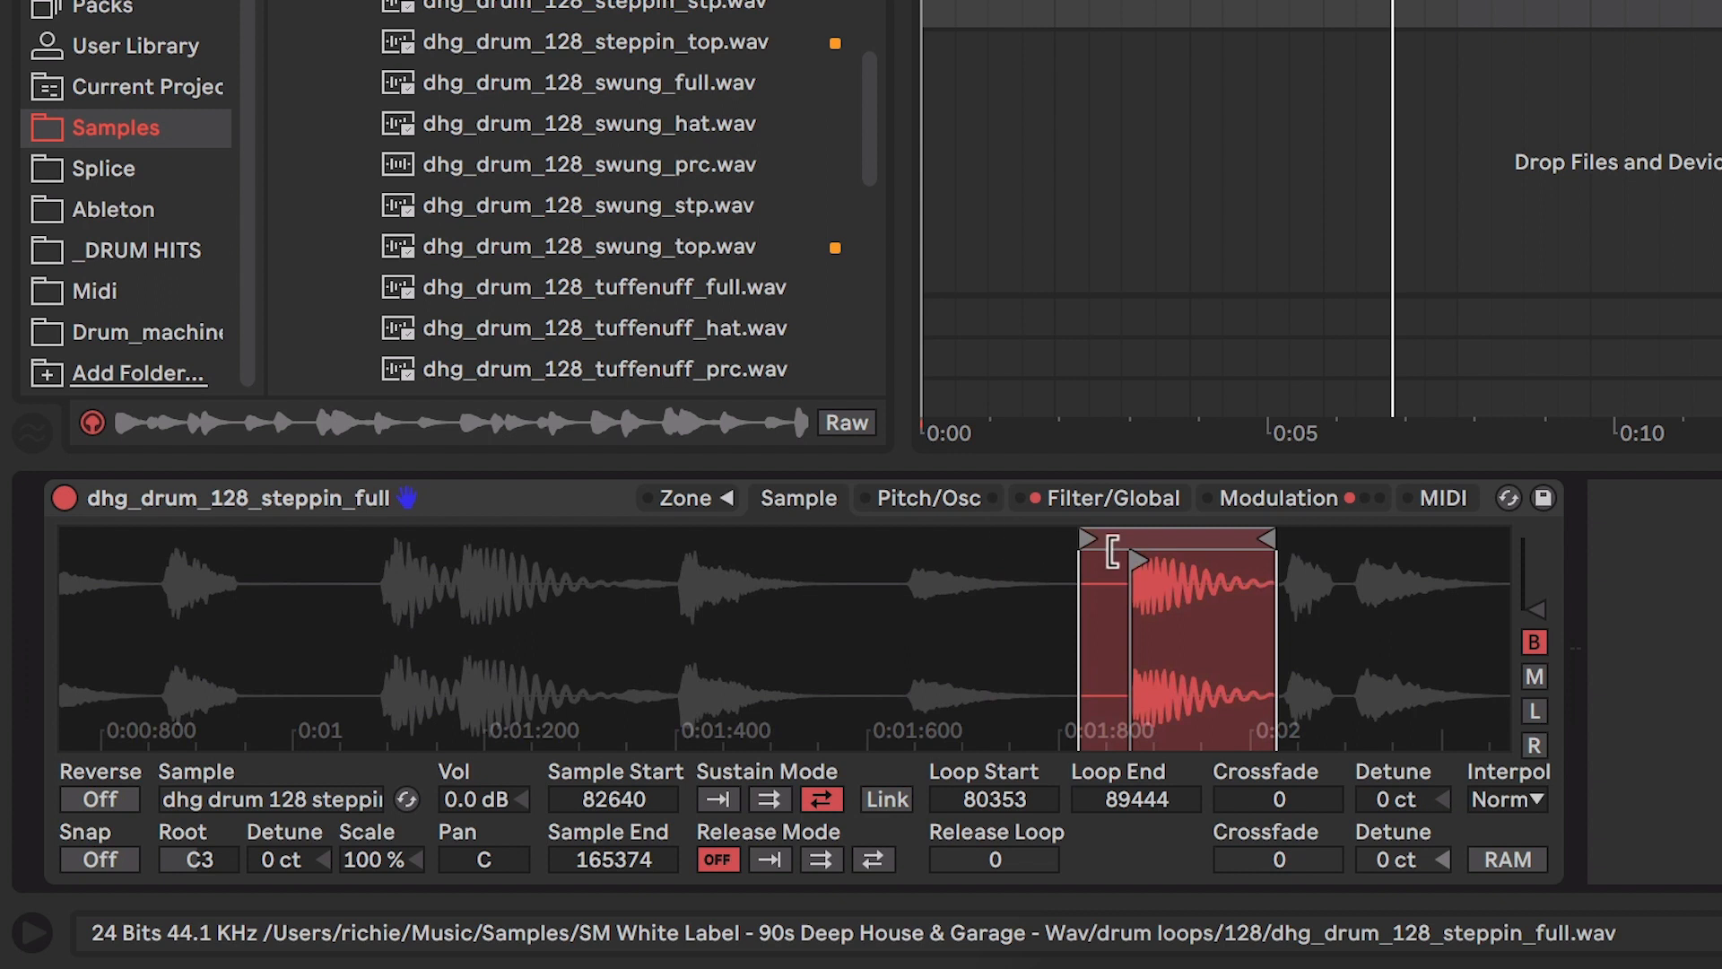
pyautogui.moveTo(1139, 564); pyautogui.dragTo(692, 565)
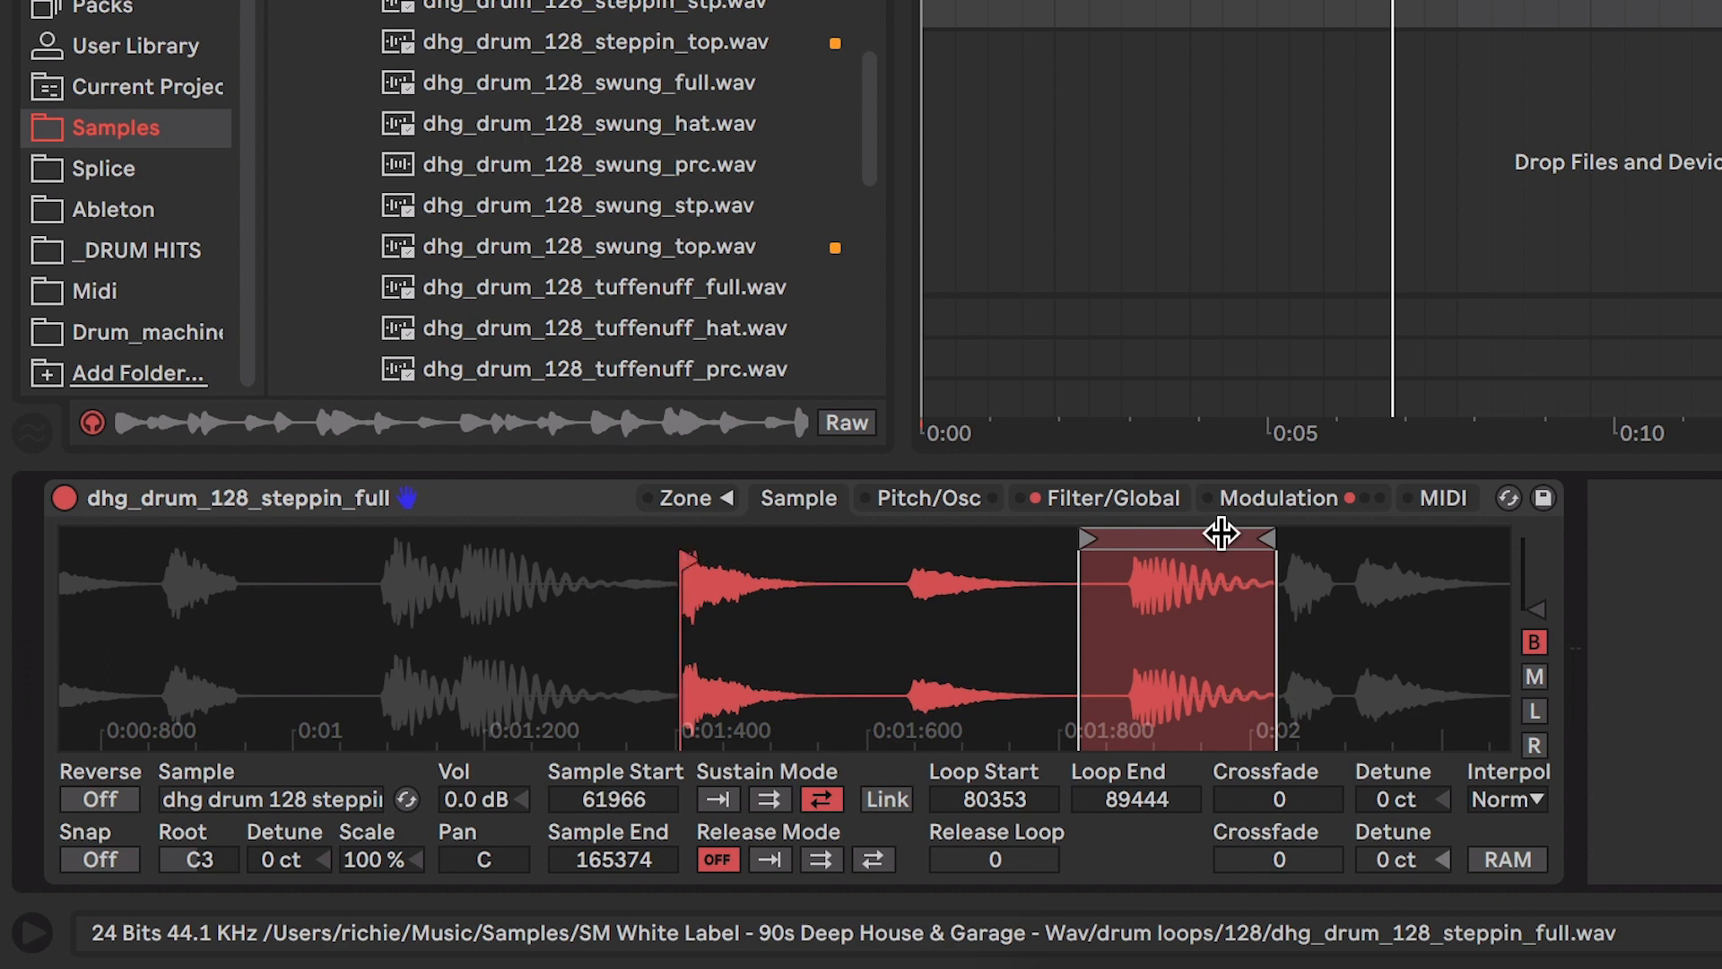
pyautogui.moveTo(1221, 534); pyautogui.dragTo(781, 531)
pyautogui.press('space')
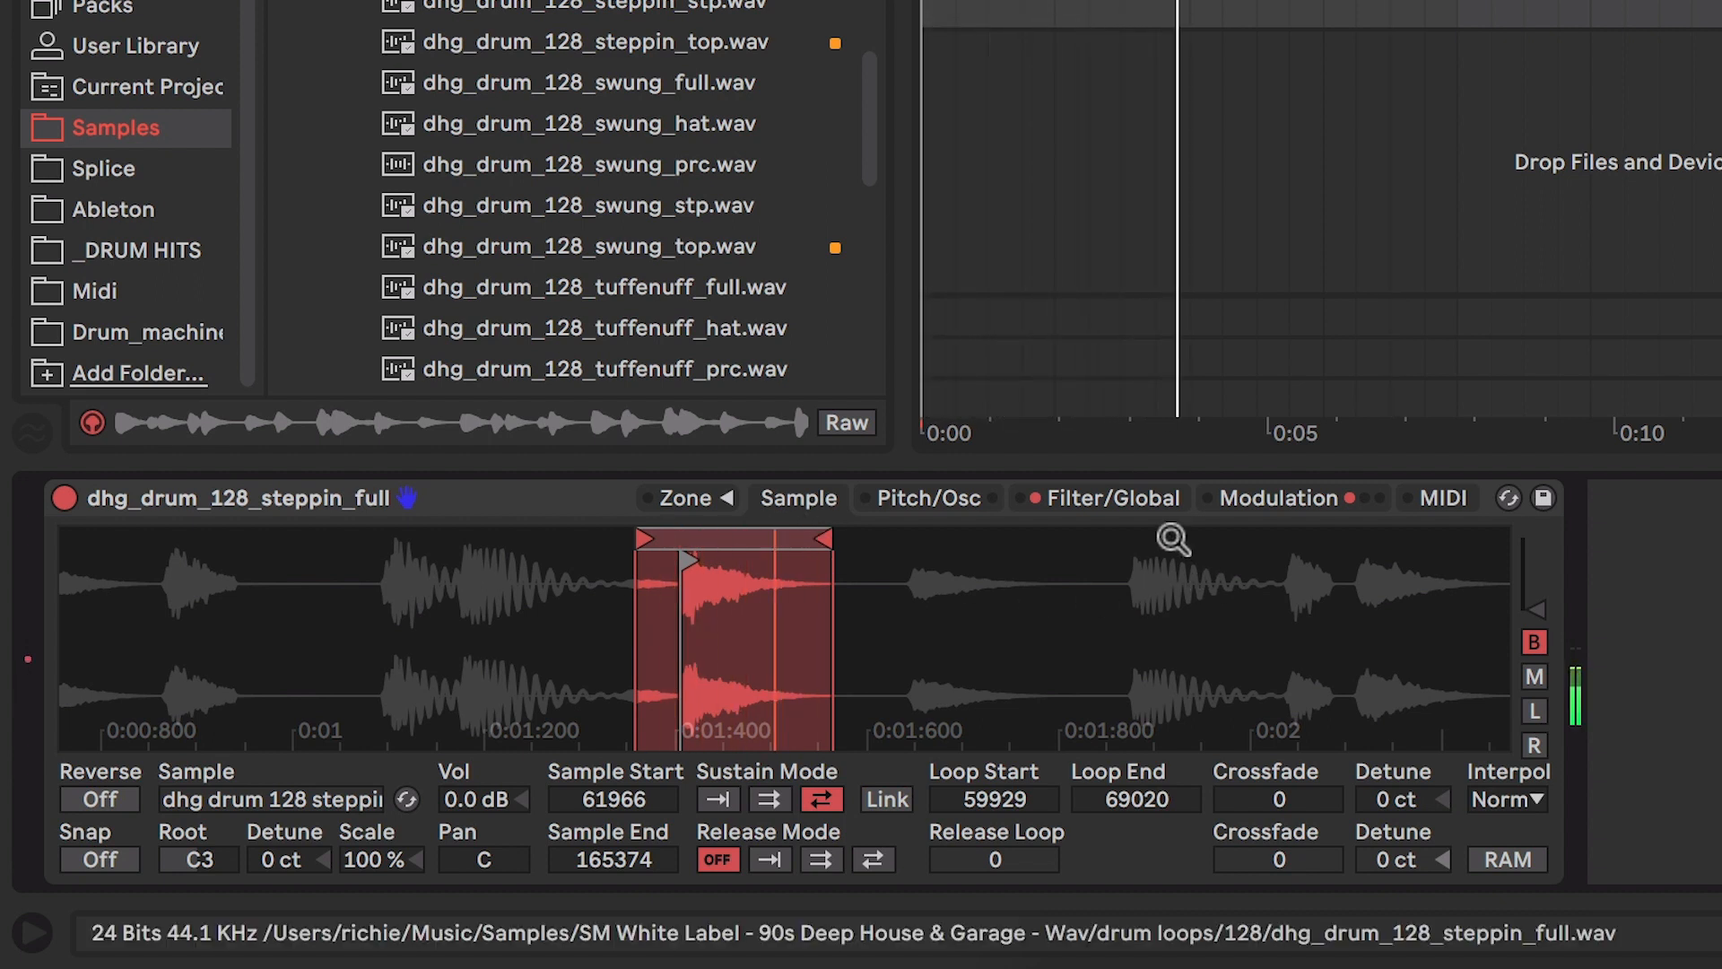
pyautogui.press('space')
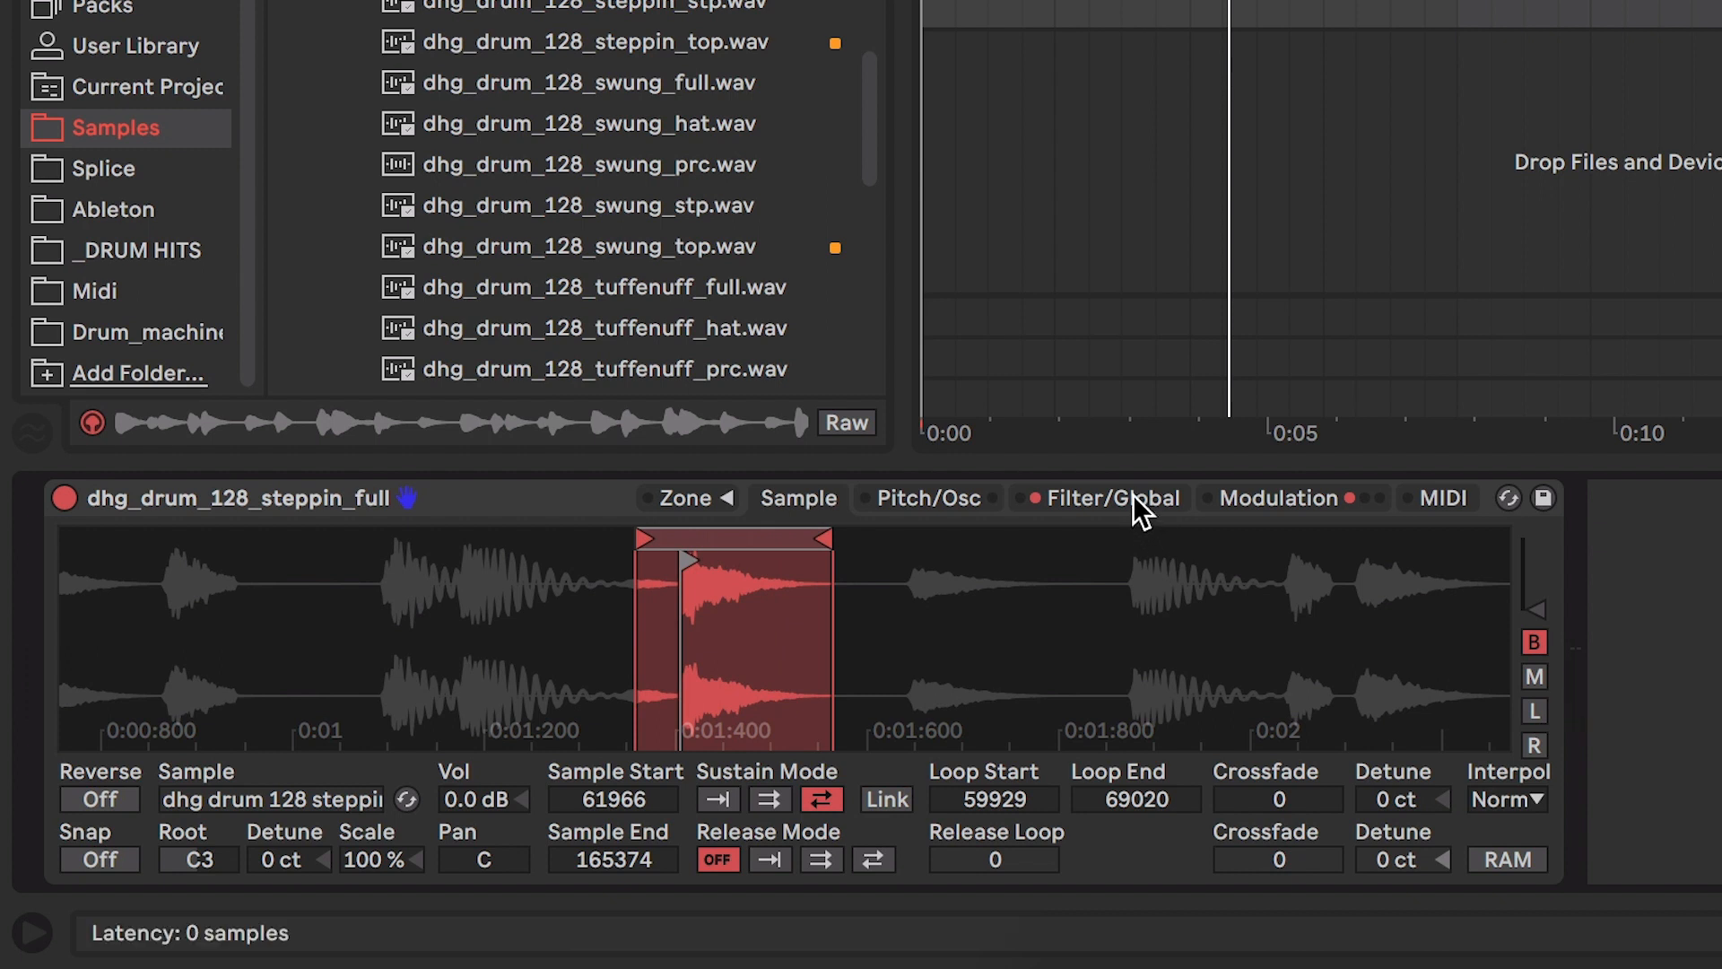
# Return to the modulation settings and adjust LFO 1's pitch amount during playback.
pyautogui.click(1264, 496)
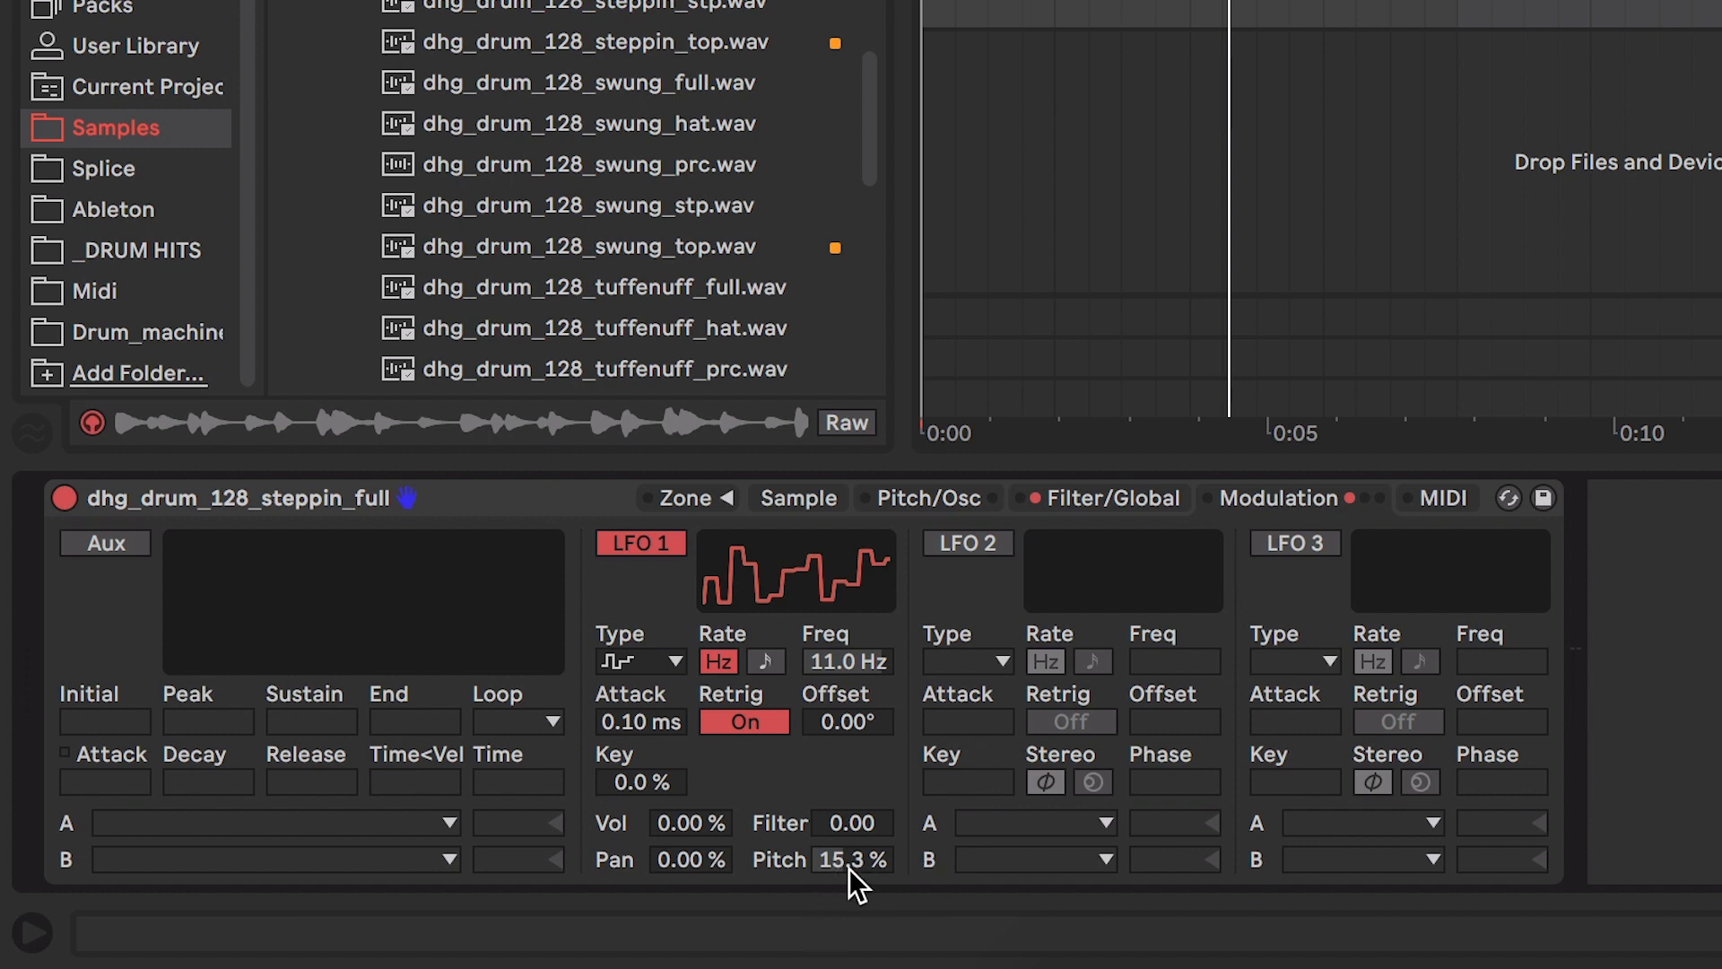
pyautogui.press('space')
pyautogui.moveTo(863, 859)
pyautogui.mouseDown()
pyautogui.moveTo(863, 906)
pyautogui.moveTo(869, 864)
pyautogui.mouseUp()
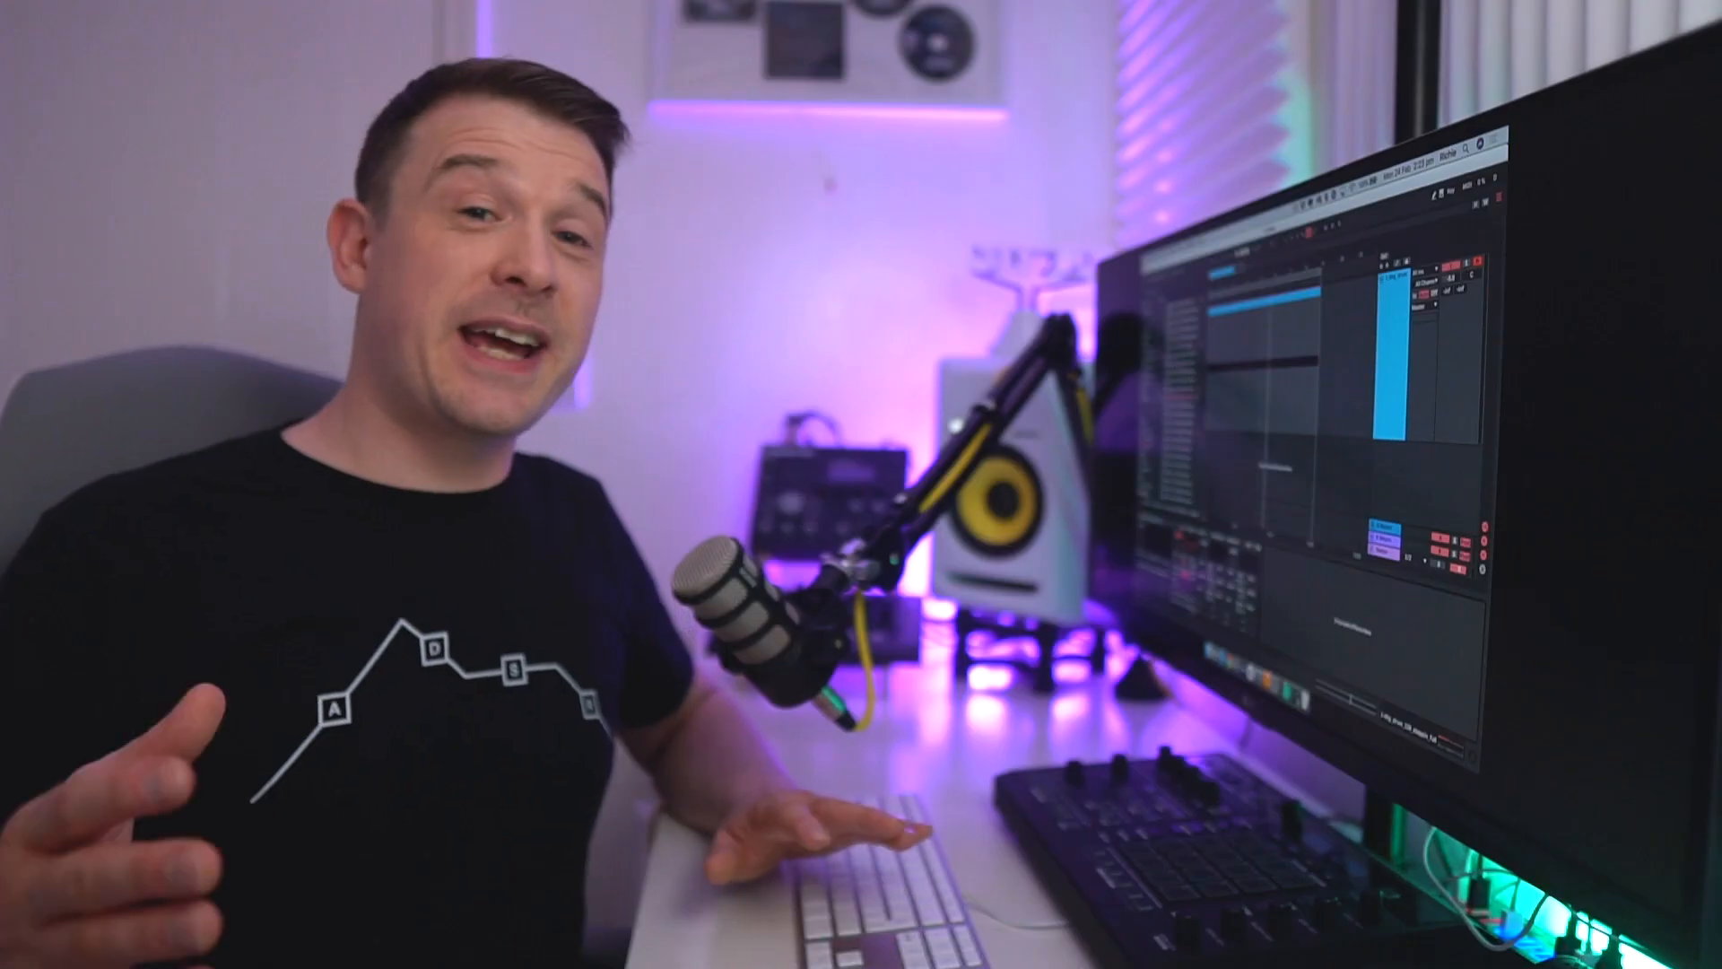